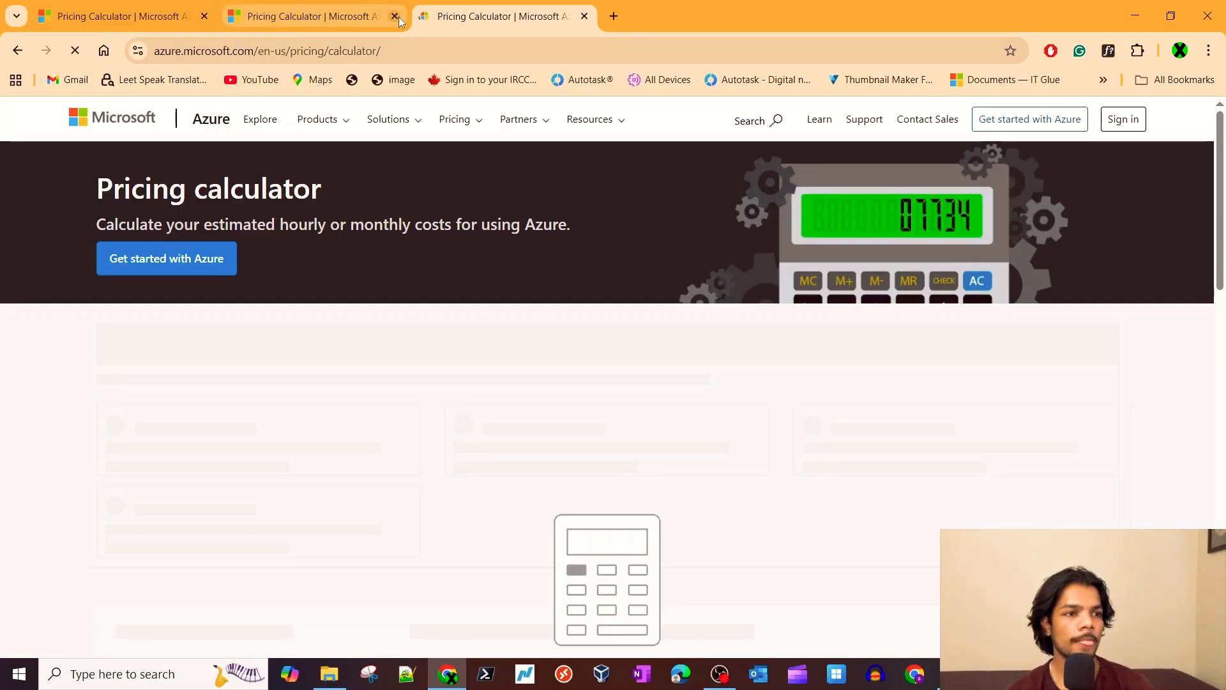
# Close the duplicate Pricing Calculator tabs so that only one remains open.
pyautogui.click(395, 17)
pyautogui.click(119, 19)
pyautogui.click(205, 18)
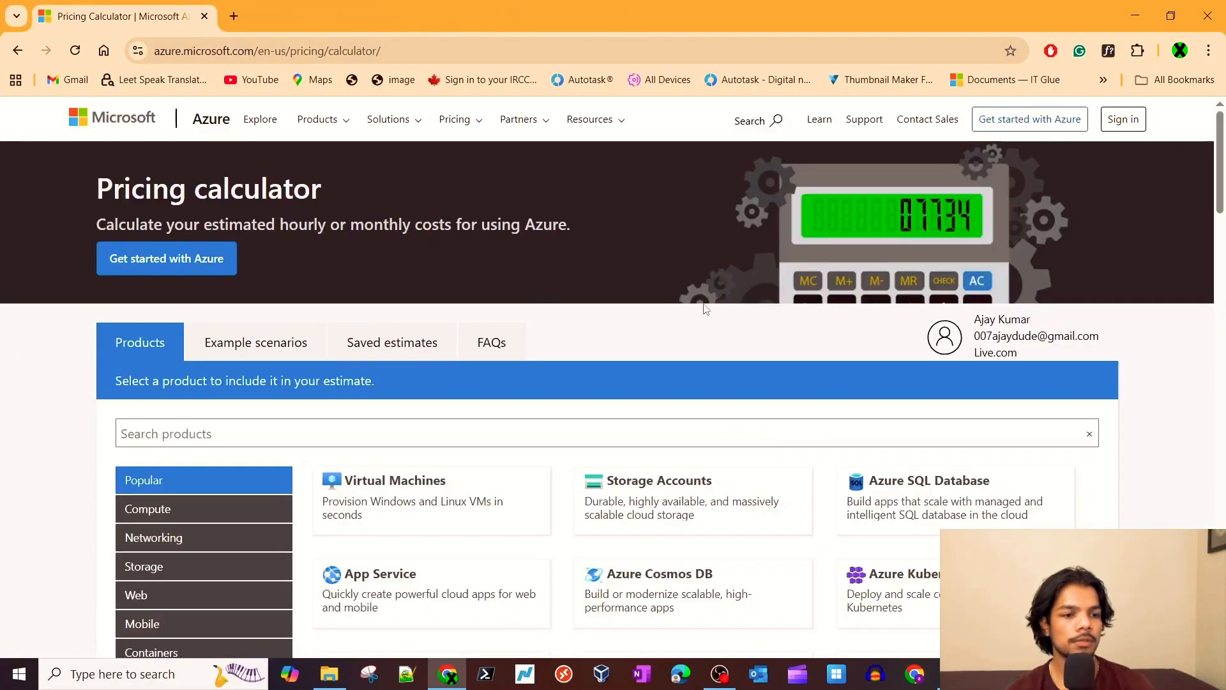
# Look over the calculator page, examining the product categories, the popular products and the estimate section.
pyautogui.scroll(-3, 709, 309)
pyautogui.scroll(2, 741, 301)
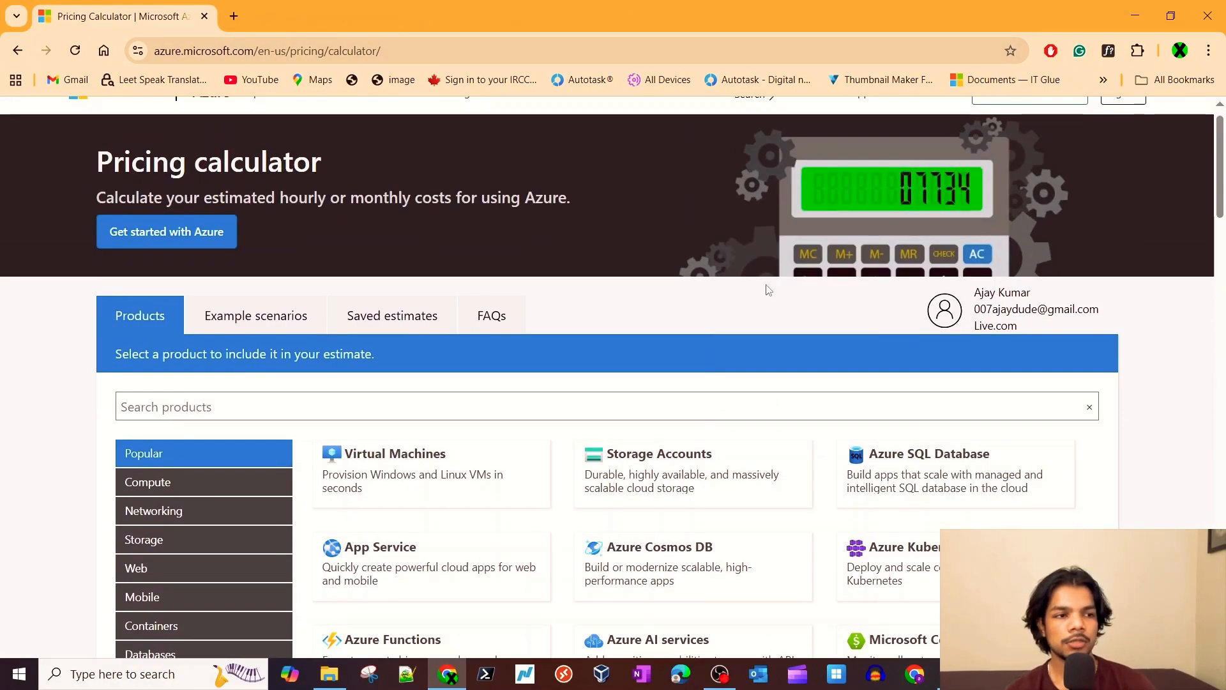
pyautogui.scroll(1, 992, 366)
pyautogui.scroll(-3, 993, 363)
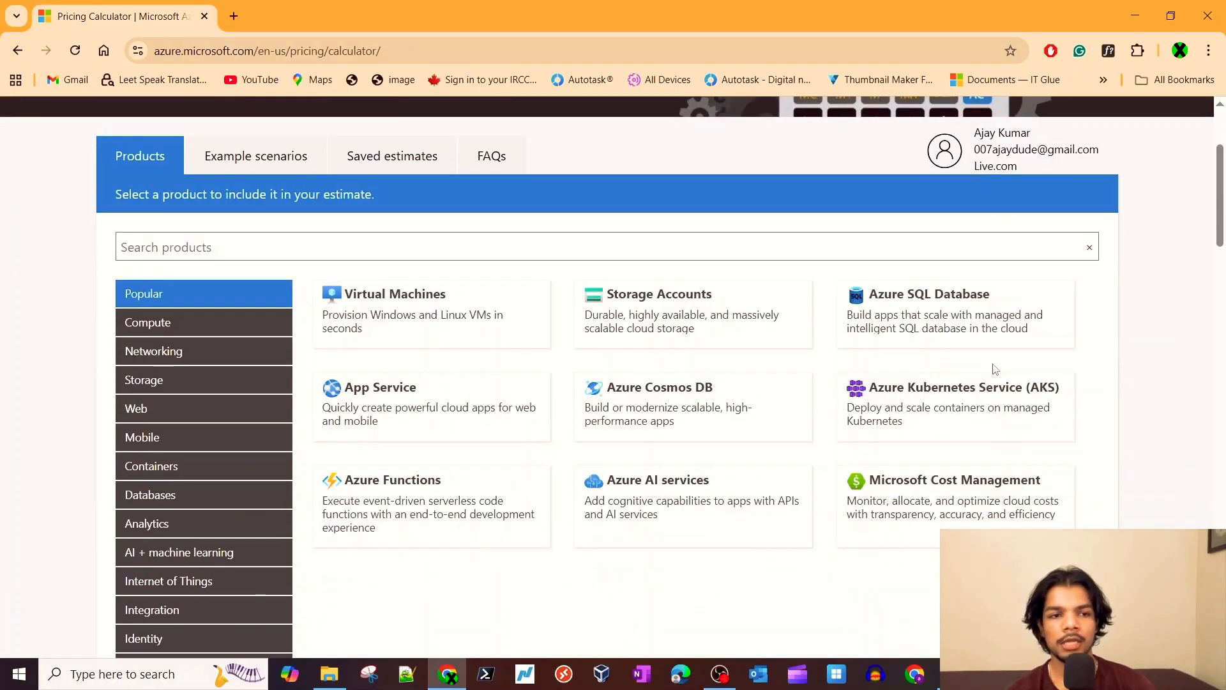
pyautogui.scroll(3, 994, 368)
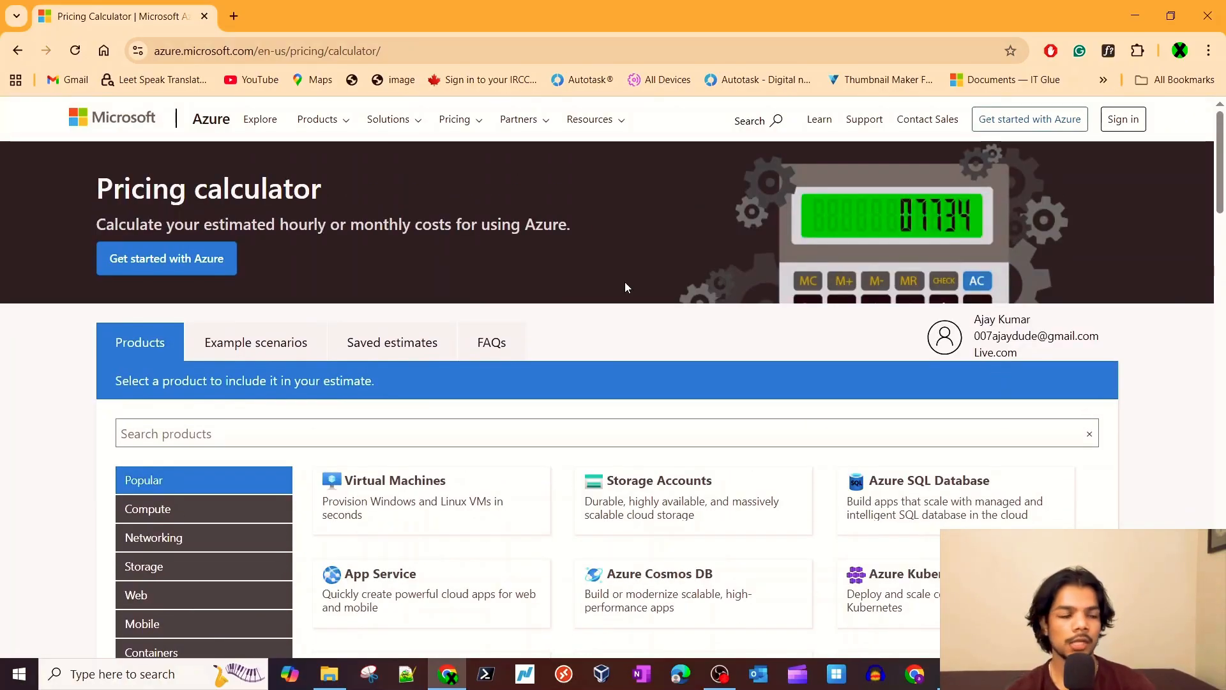
pyautogui.scroll(-3, 731, 334)
pyautogui.scroll(2, 515, 295)
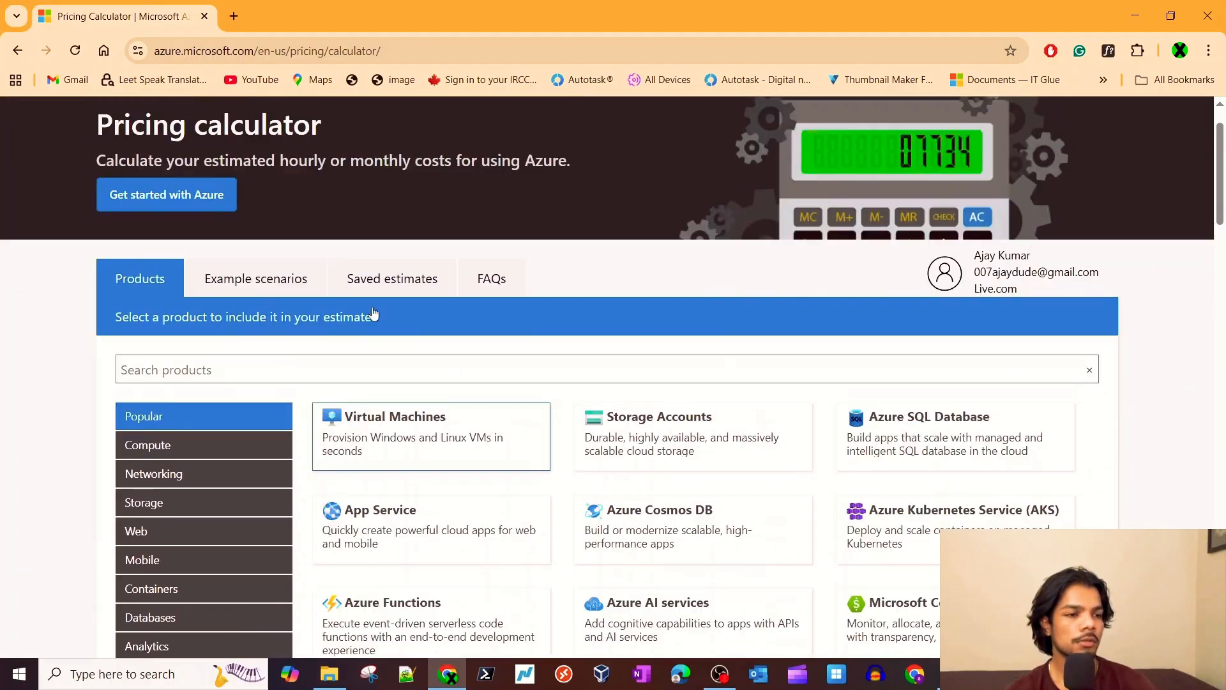
pyautogui.scroll(1, 375, 314)
pyautogui.scroll(-3, 205, 279)
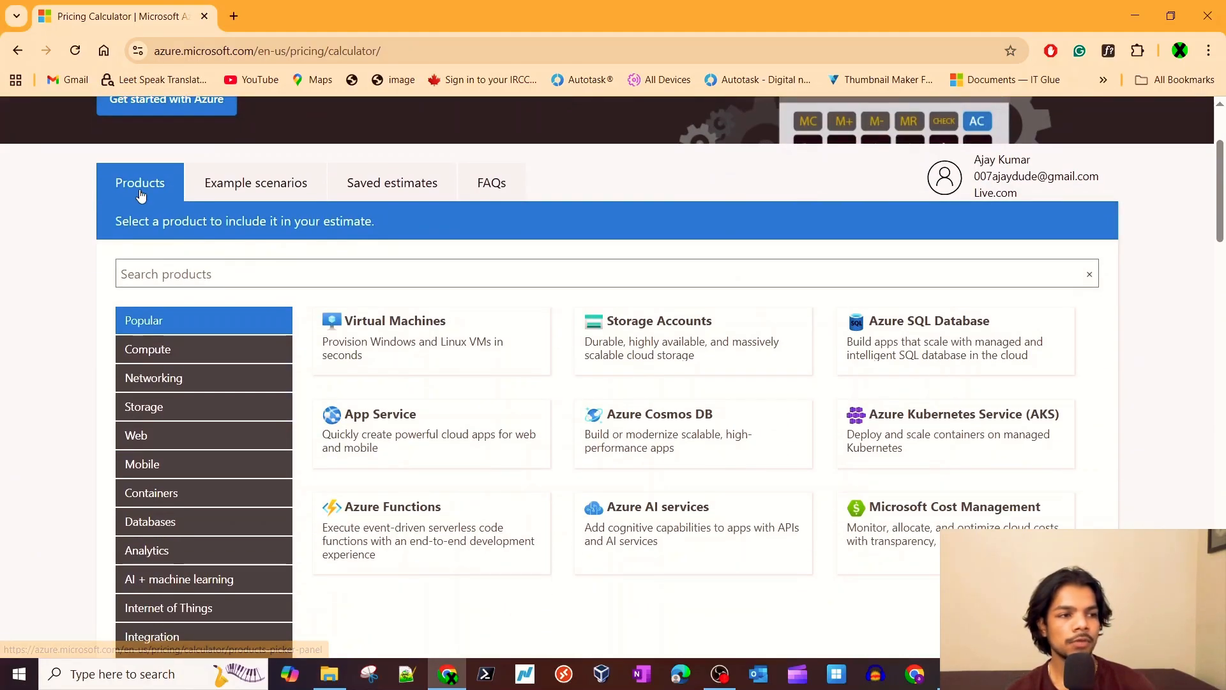
pyautogui.scroll(-2, 181, 325)
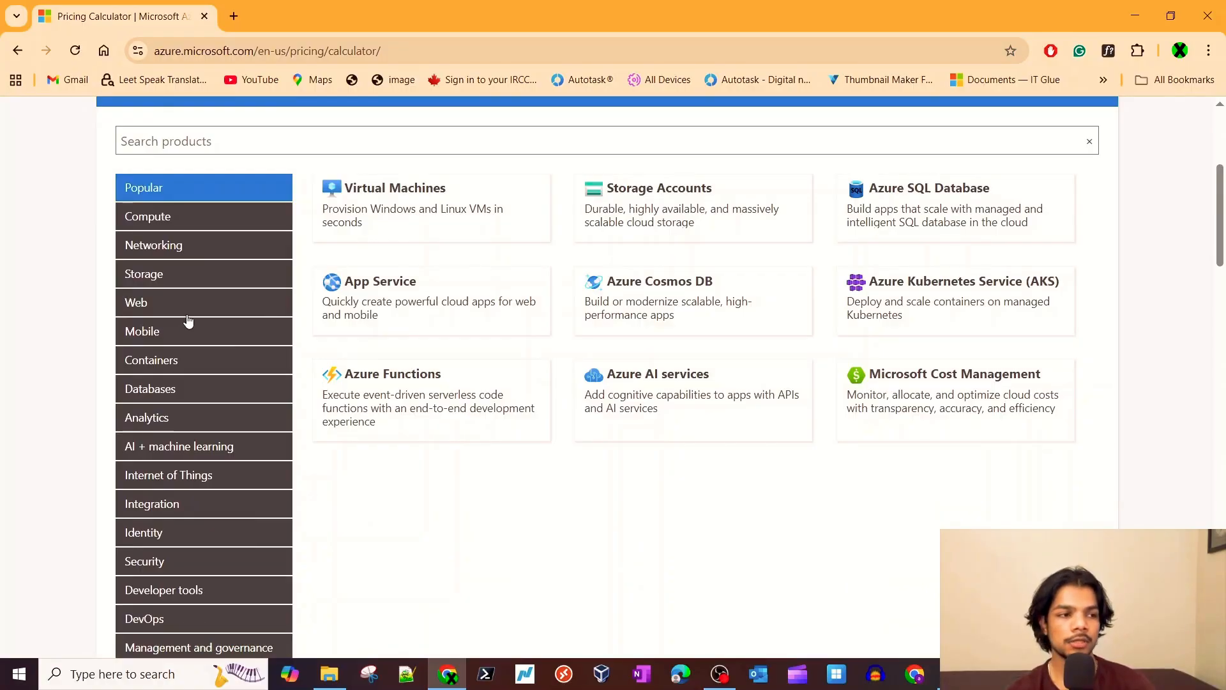
pyautogui.scroll(-5, 583, 463)
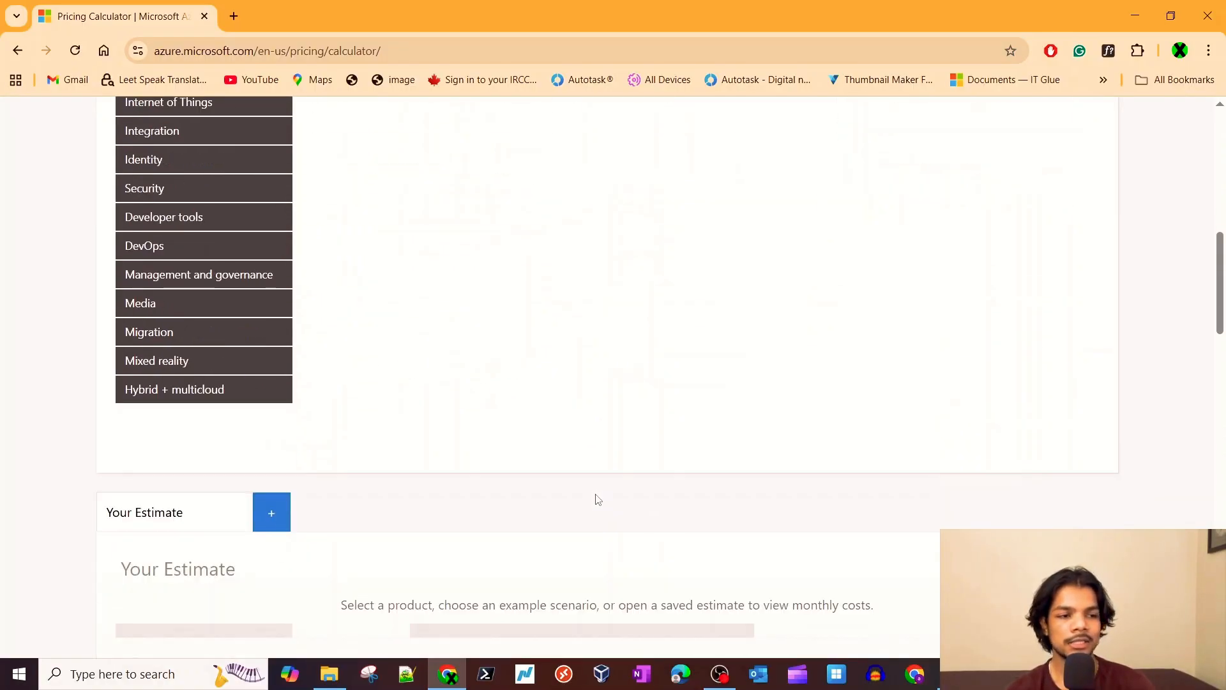
pyautogui.scroll(-3, 597, 499)
pyautogui.scroll(7, 598, 498)
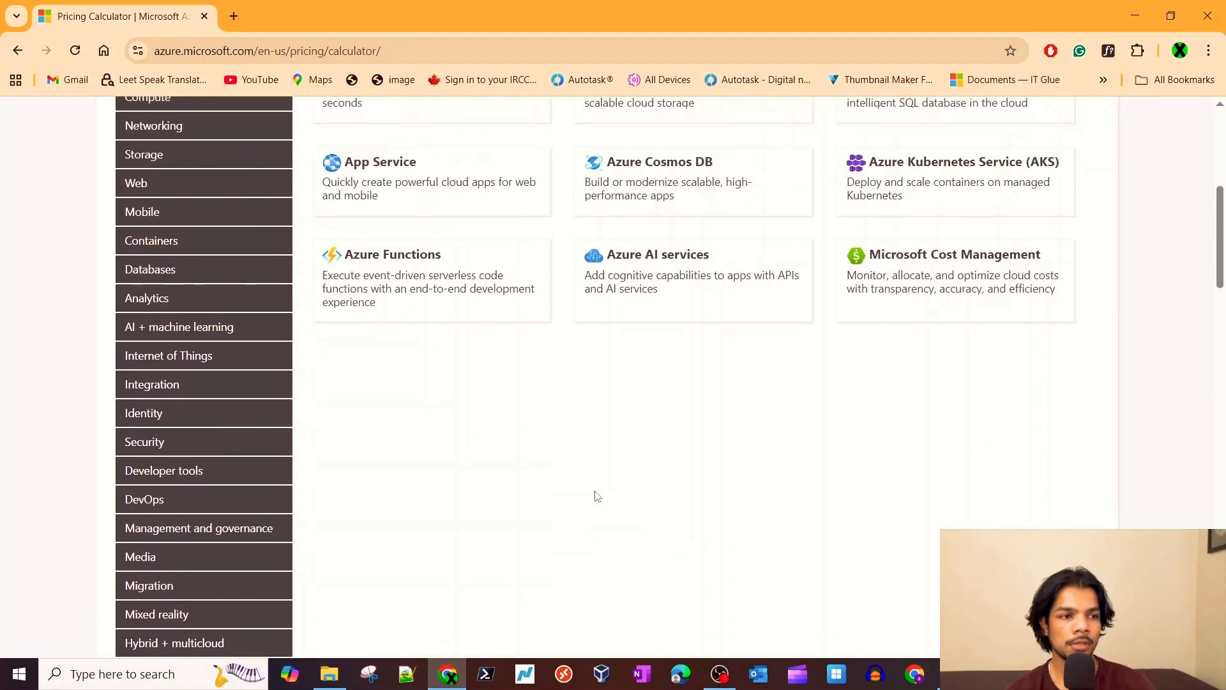
pyautogui.scroll(5, 597, 497)
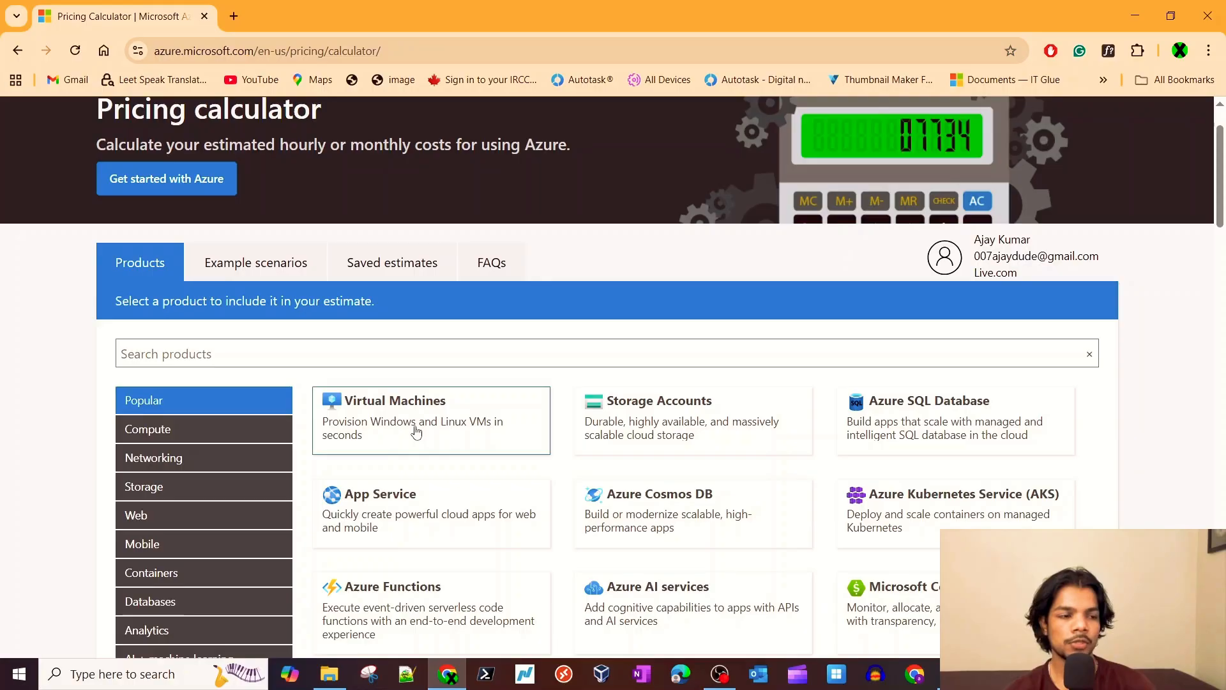
# Search the products for "virt", add Virtual Machines to the estimate and view its configuration.
pyautogui.click(261, 345)
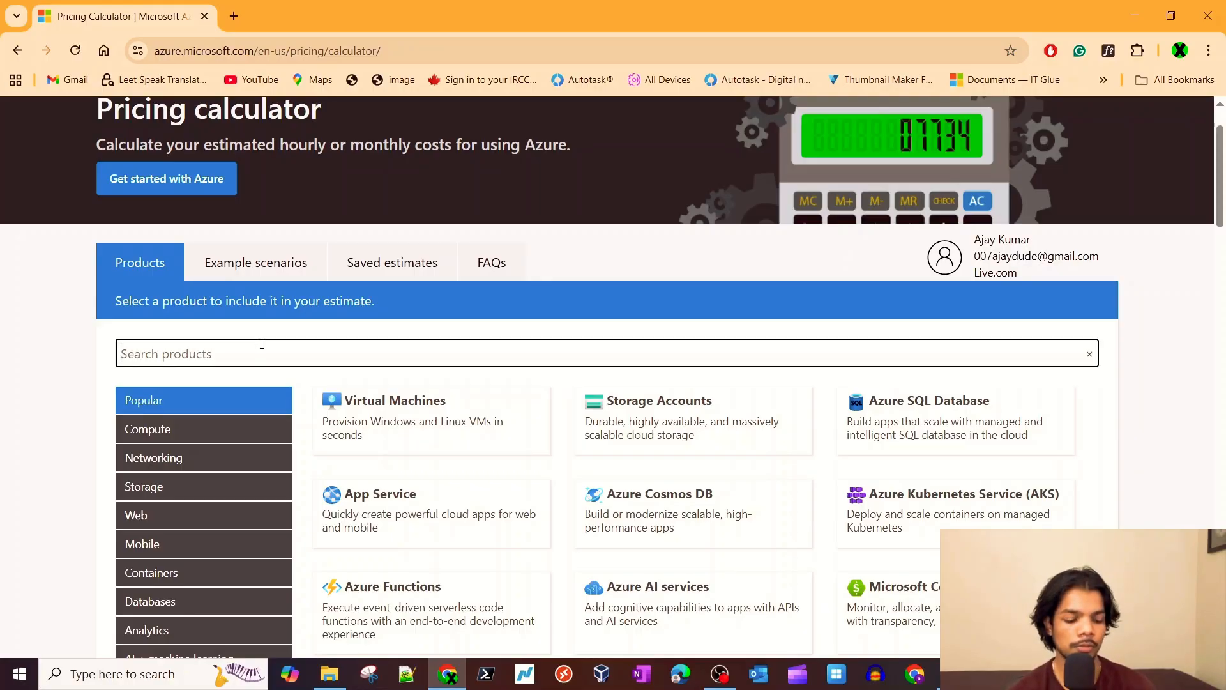
pyautogui.write('virt')
pyautogui.scroll(-5, 416, 471)
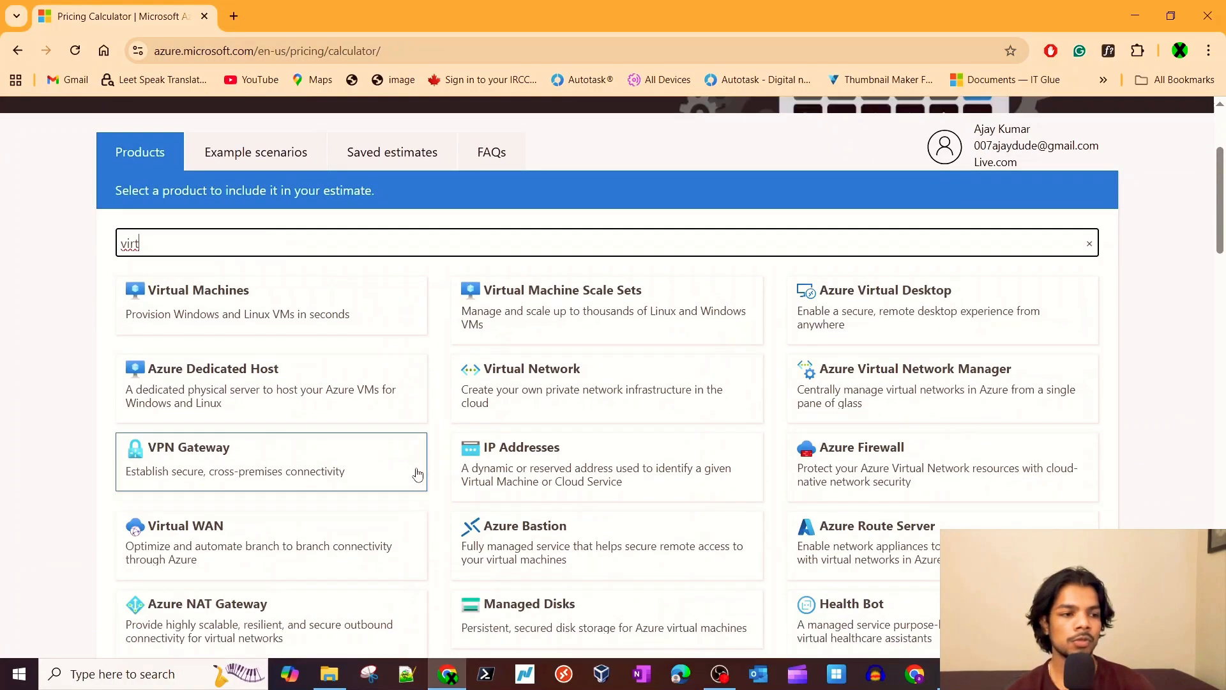
pyautogui.scroll(2, 855, 509)
pyautogui.scroll(3, 850, 508)
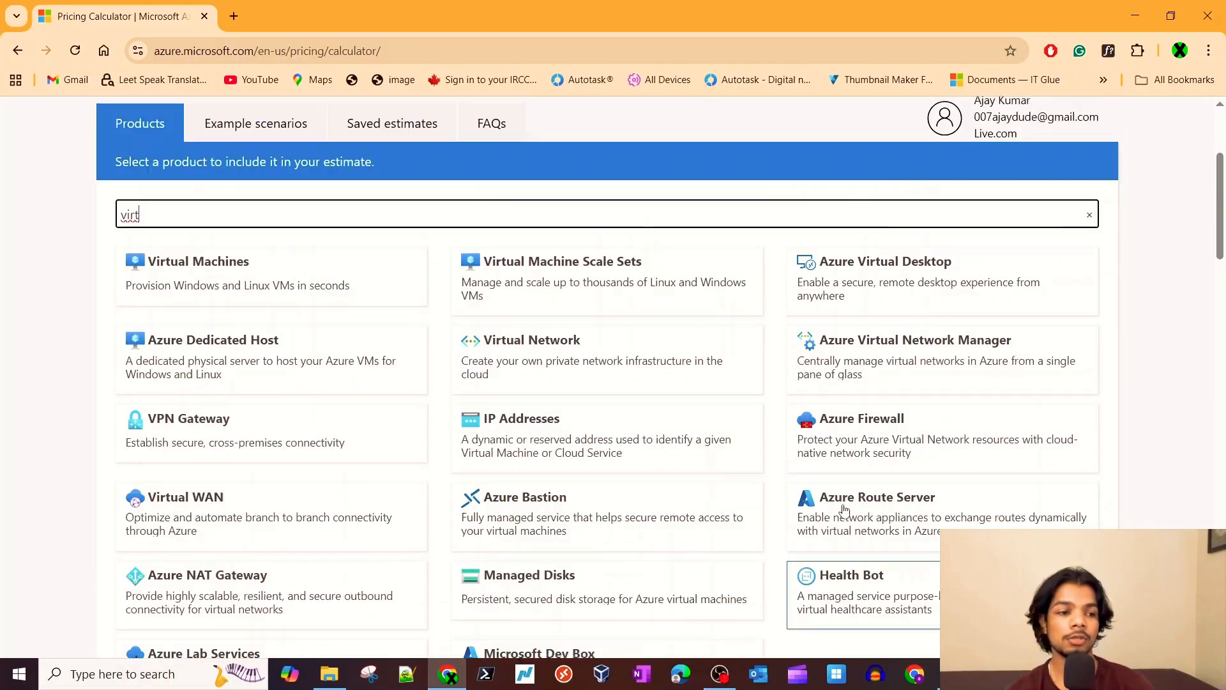
pyautogui.click(256, 352)
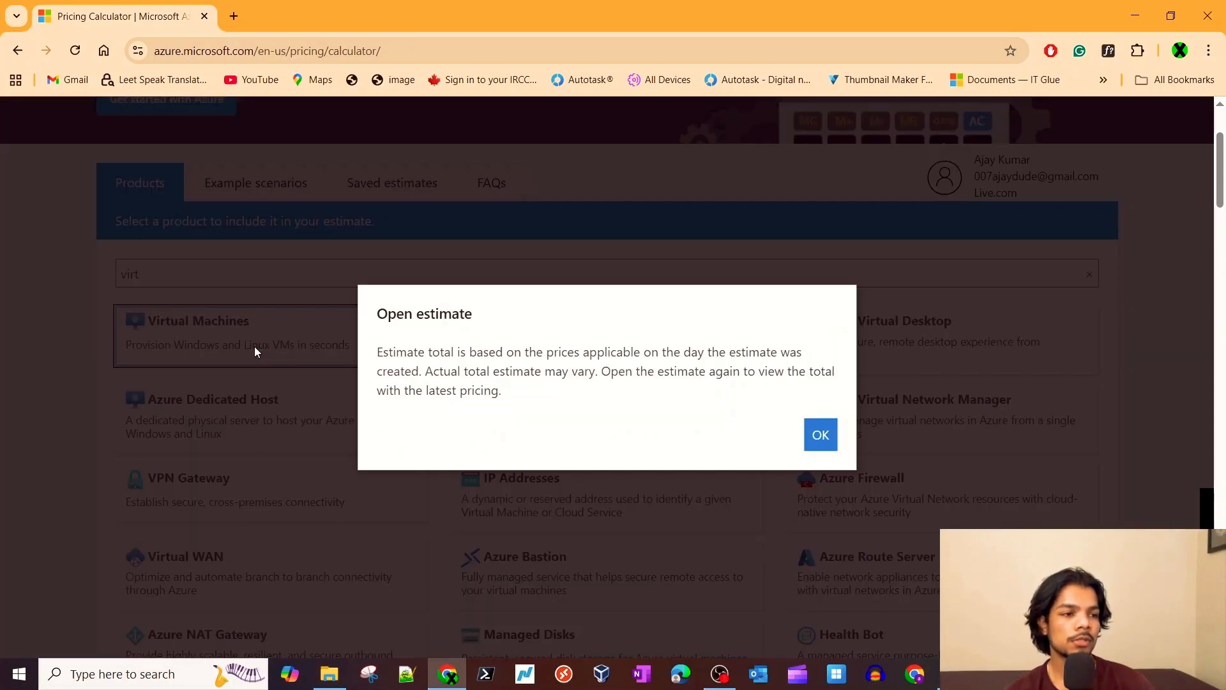
pyautogui.click(820, 440)
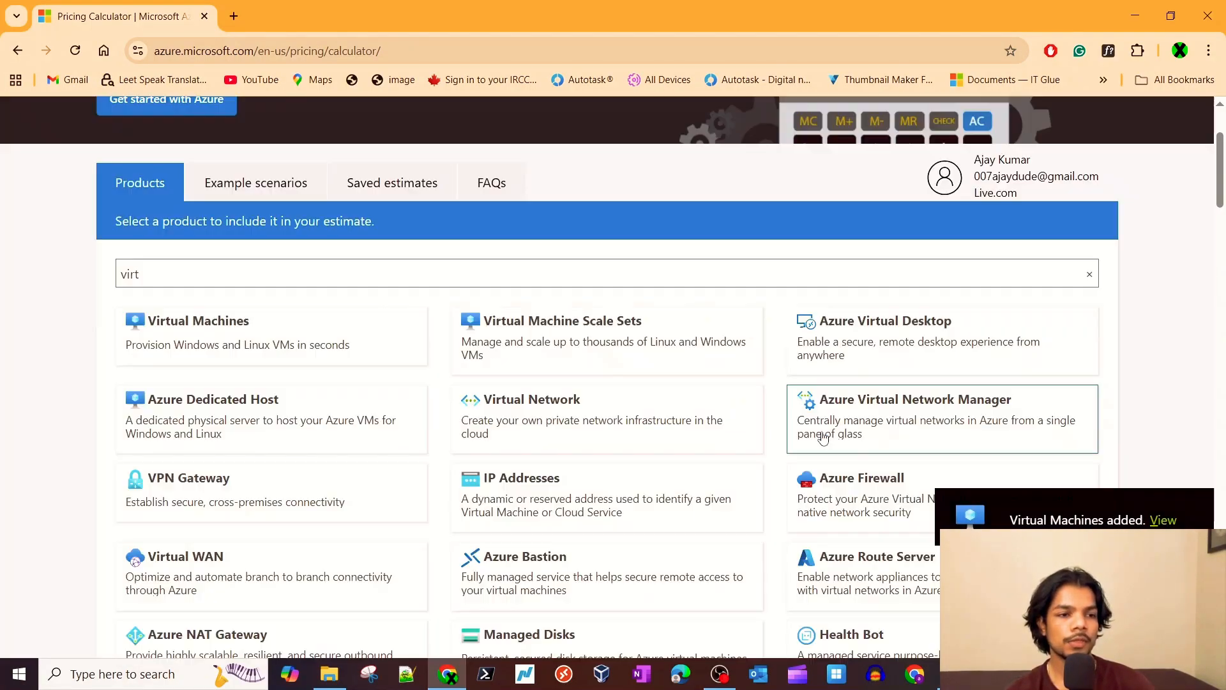
pyautogui.click(1163, 520)
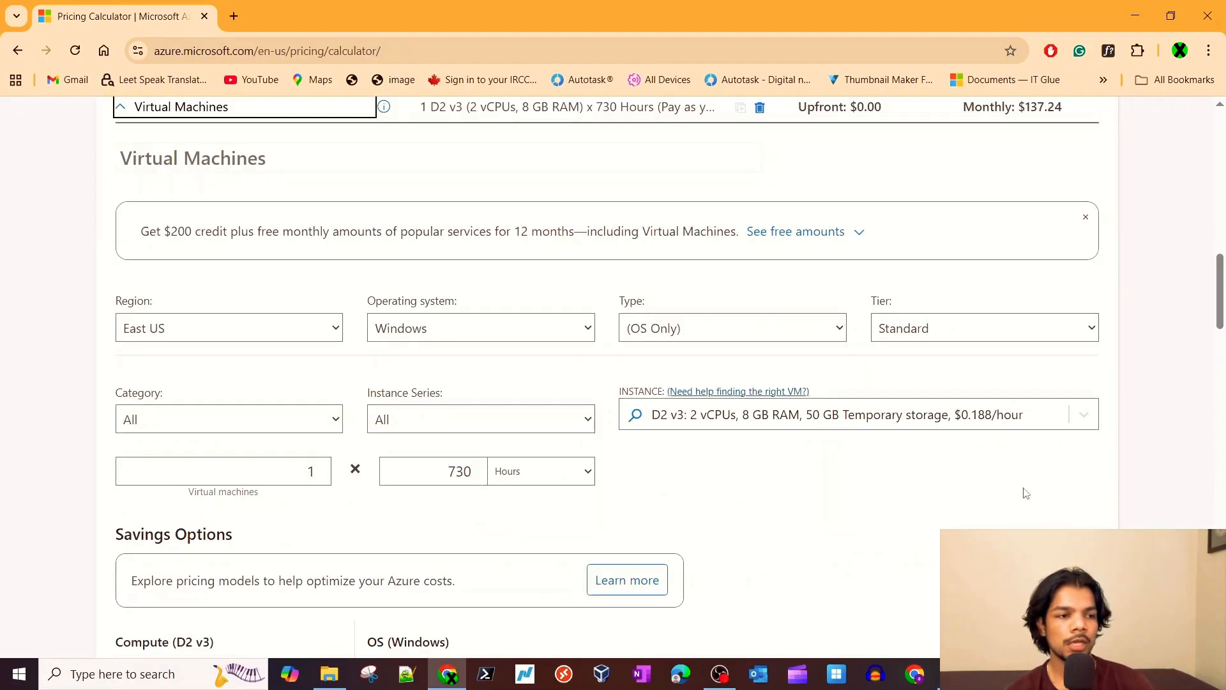
# Name the estimate "example" and try to delete the saved name suggestions.
pyautogui.scroll(2, 570, 452)
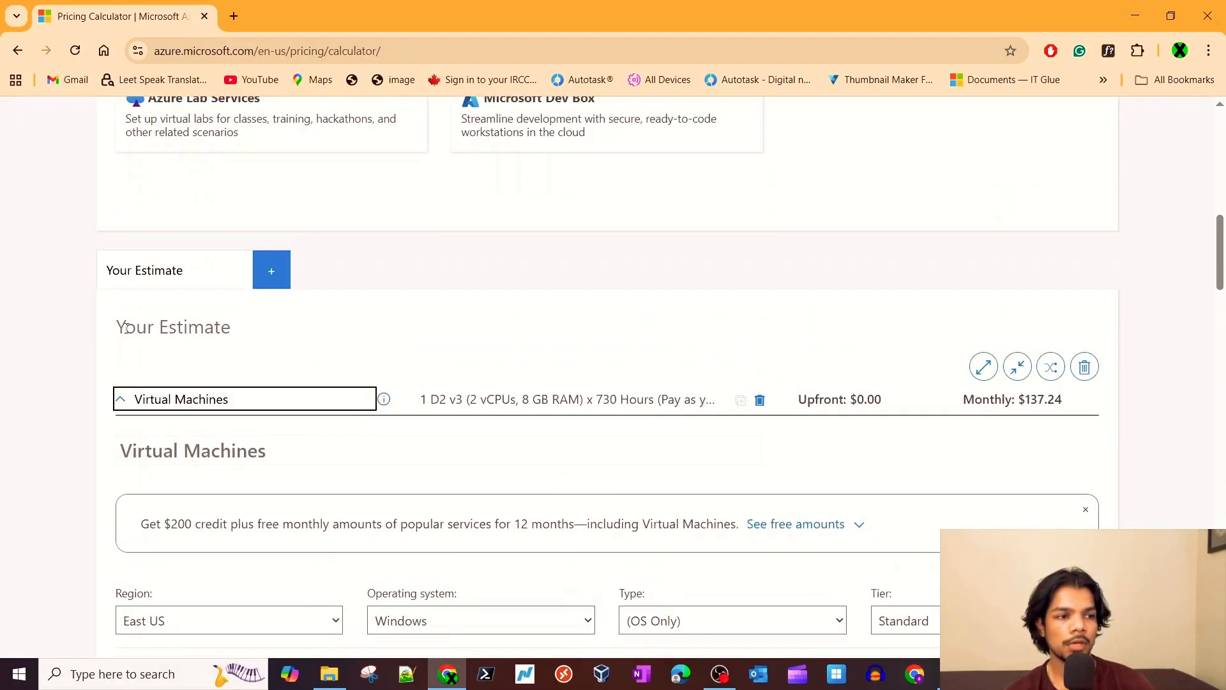
pyautogui.click(180, 331)
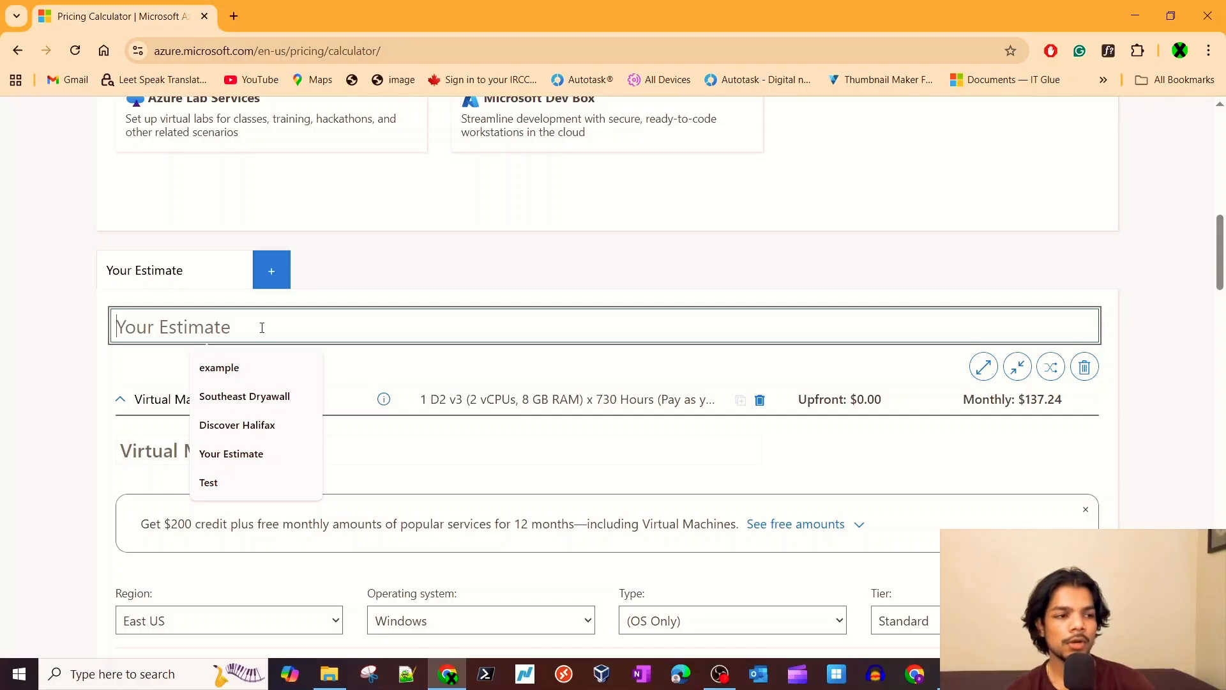
pyautogui.write('exam')
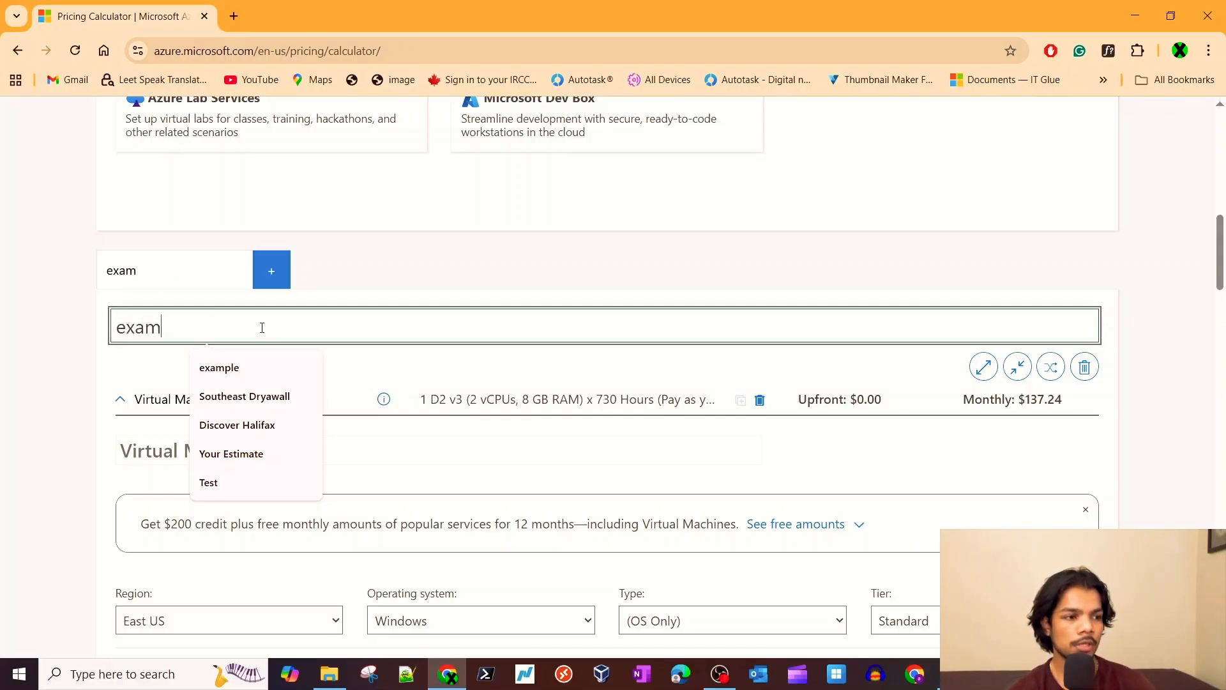
pyautogui.write('ple')
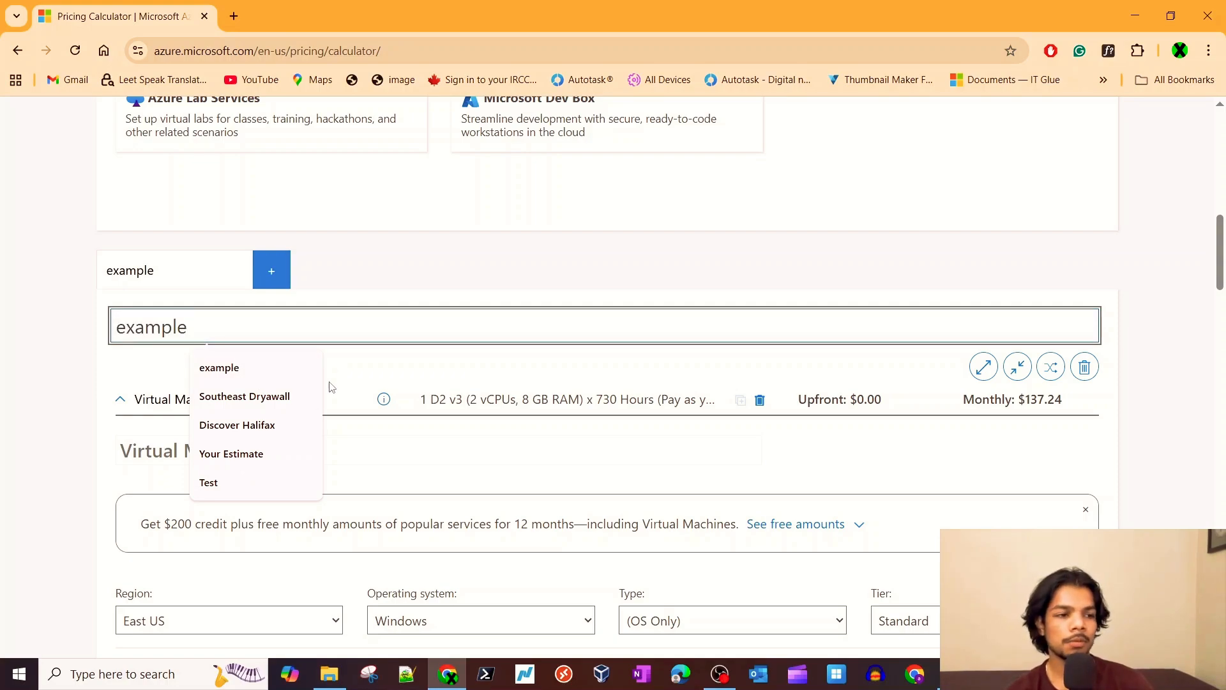
pyautogui.click(307, 368)
pyautogui.click(307, 368)
pyautogui.click(301, 370)
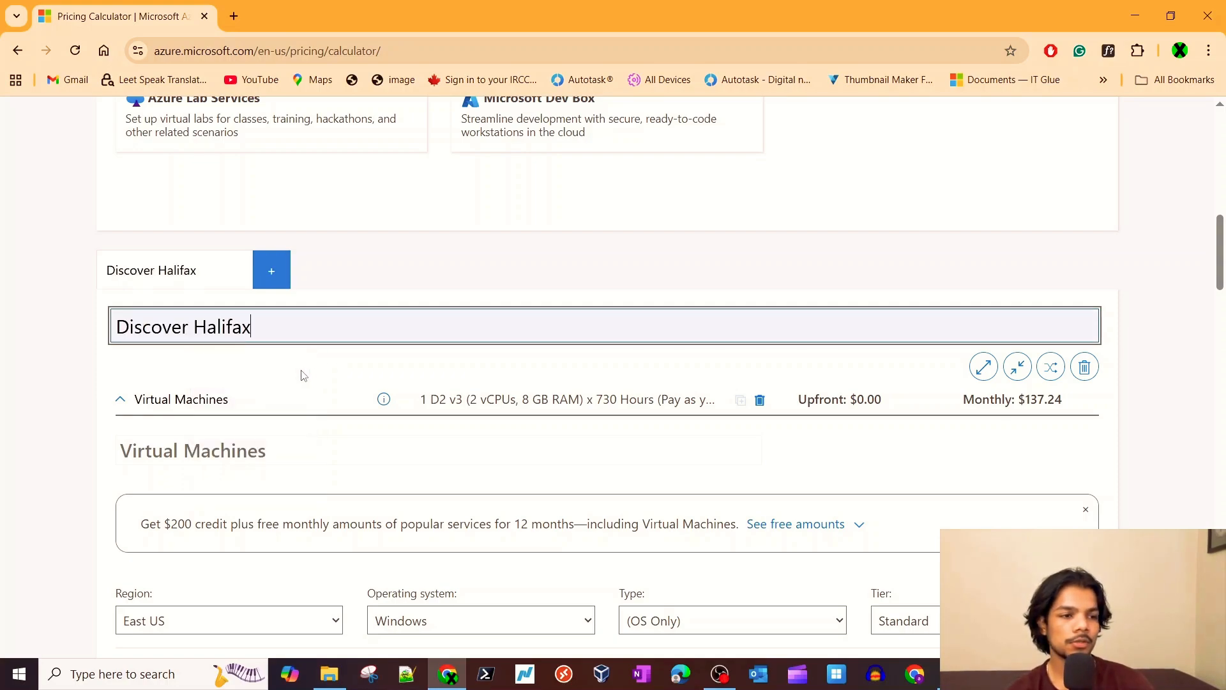
# Clear the estimate's name, delete the remaining saved suggestions and name it "Example".
pyautogui.tripleClick(281, 324)
pyautogui.press('BackSpace')
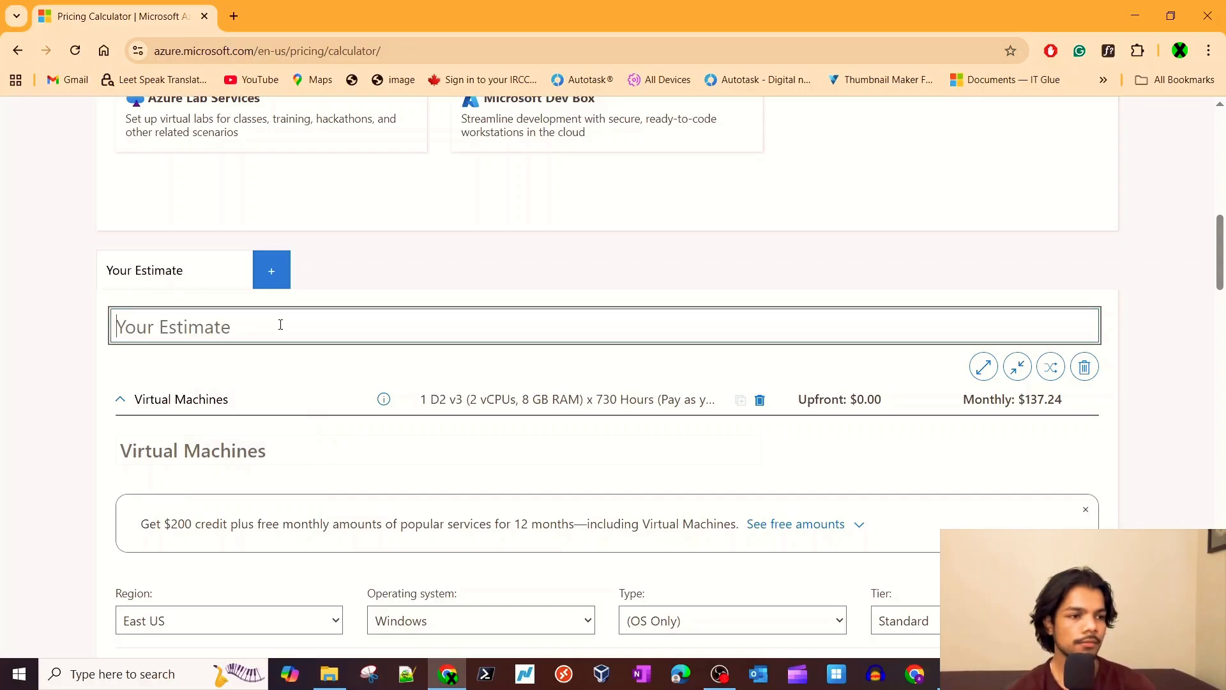
pyautogui.click(297, 368)
pyautogui.click(298, 368)
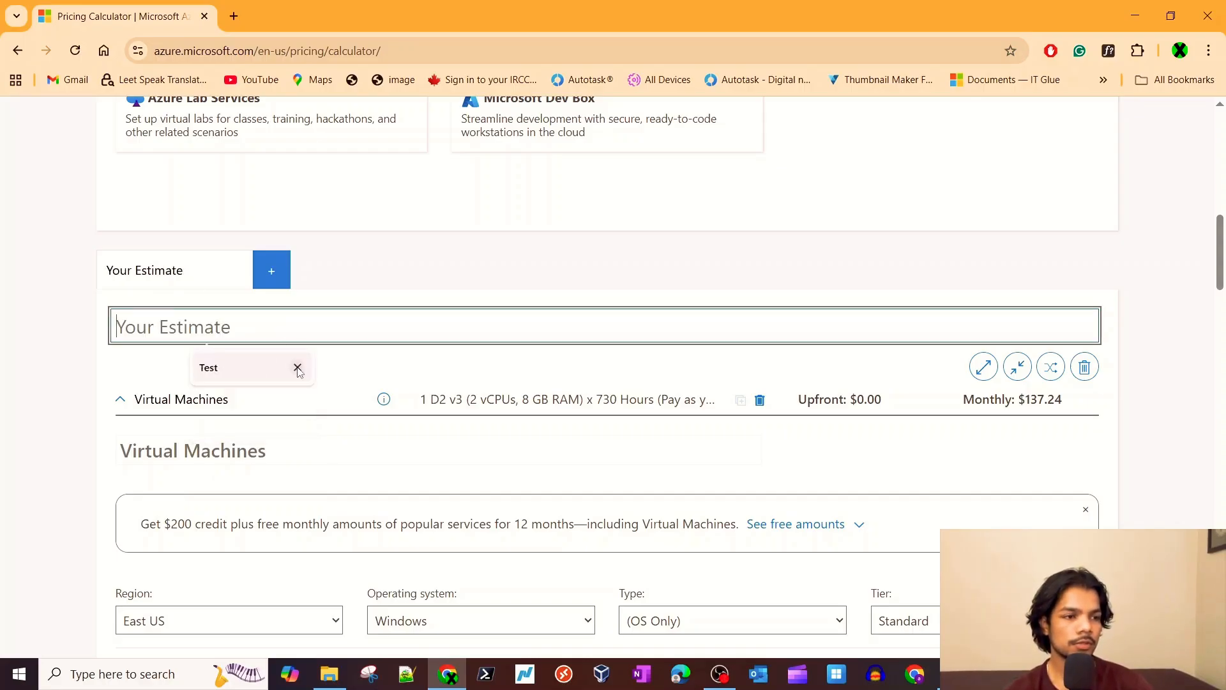
pyautogui.click(297, 366)
pyautogui.write('Example')
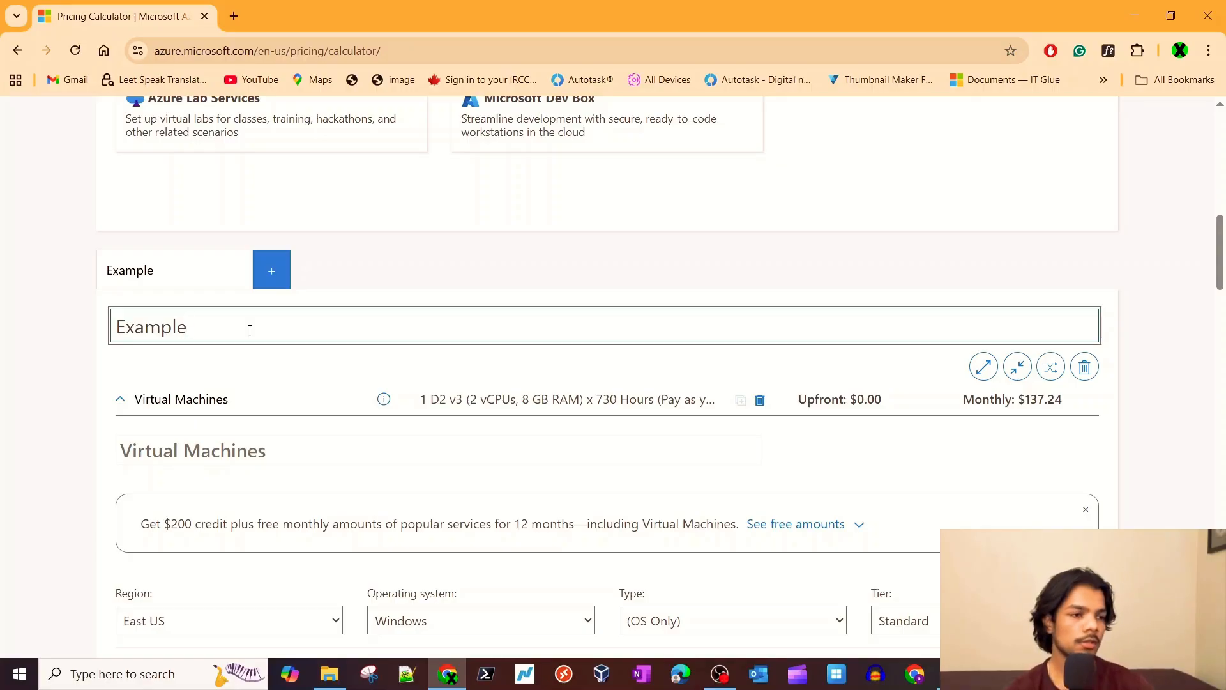
pyautogui.click(253, 371)
# Collapse the Virtual Machines item in the estimate and highlight its monthly cost.
pyautogui.scroll(-2, 474, 403)
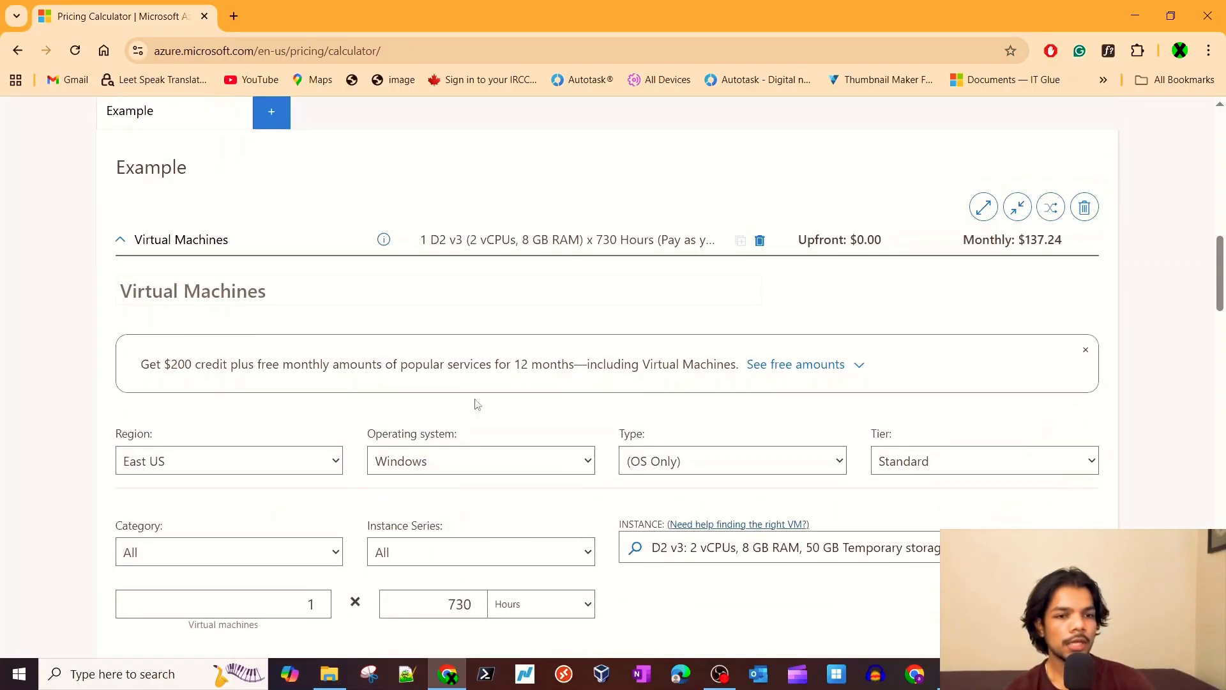
pyautogui.tripleClick(1019, 255)
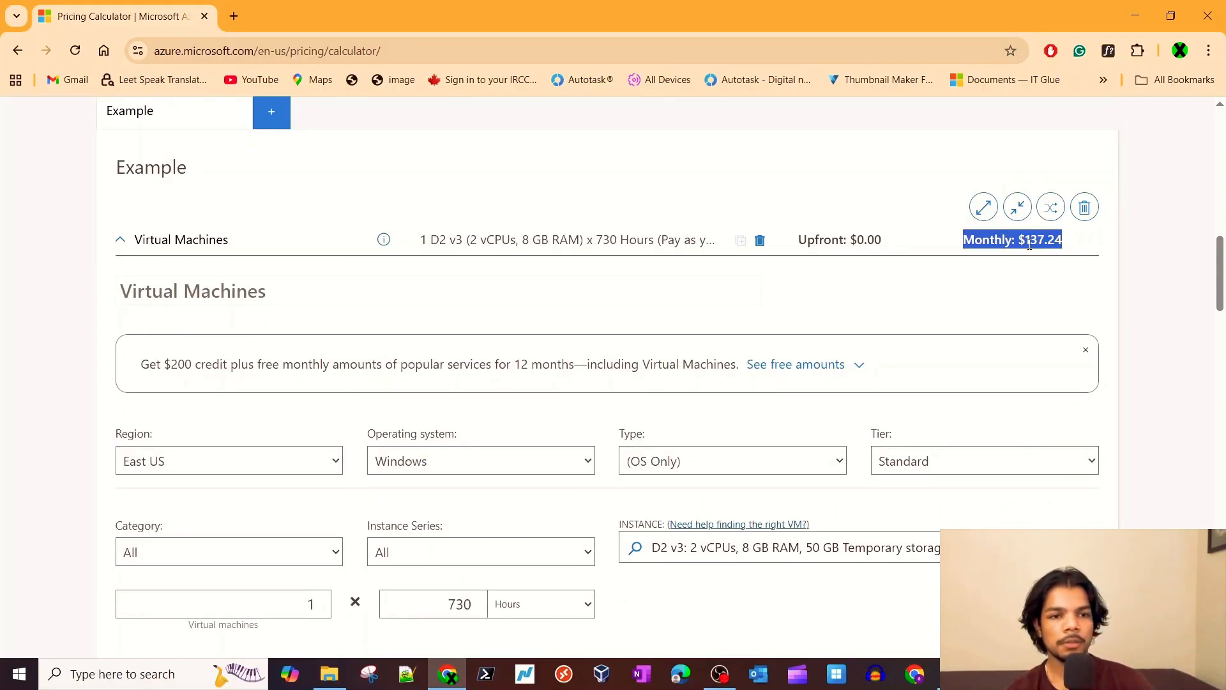
pyautogui.click(1035, 244)
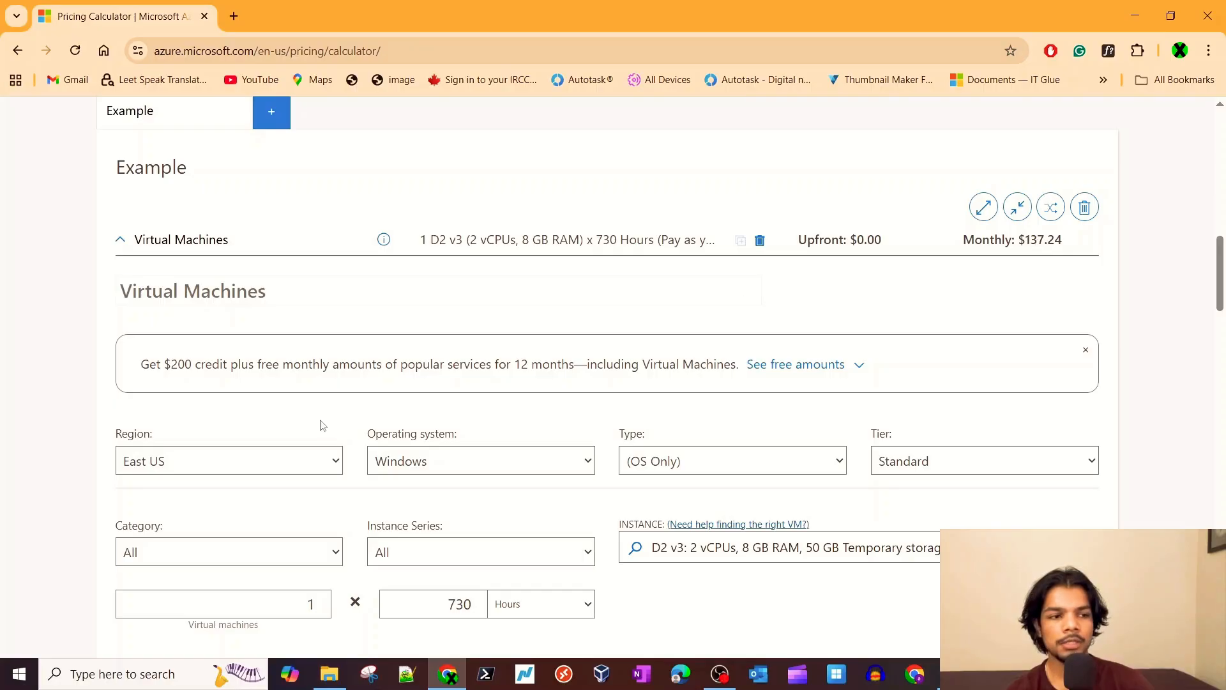
pyautogui.click(171, 243)
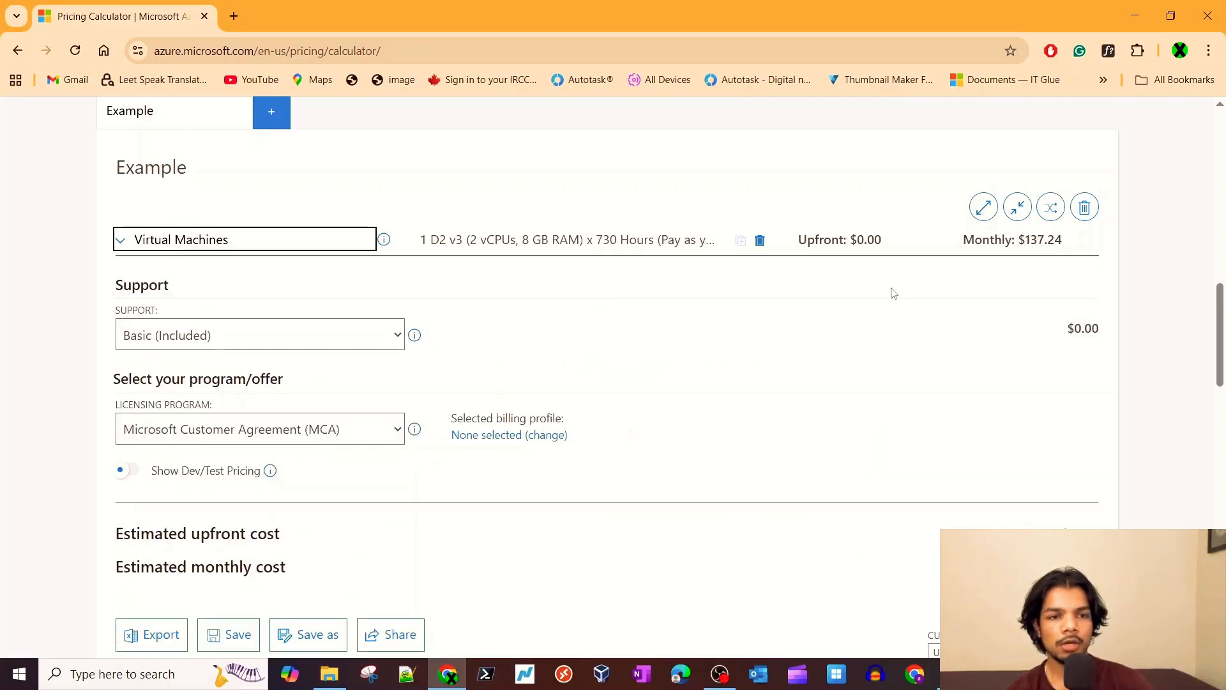
pyautogui.tripleClick(1021, 239)
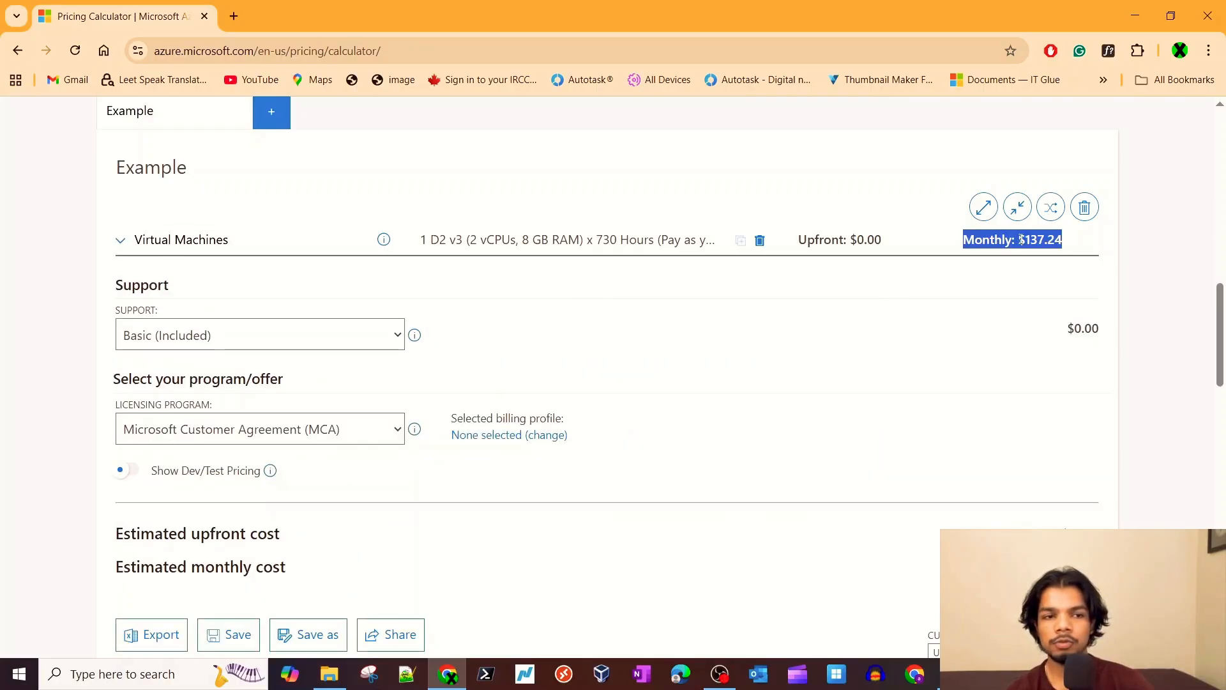
# Change the estimate's currency to Canada – Dollar ($) CAD.
pyautogui.scroll(-3, 994, 329)
pyautogui.scroll(-4, 994, 330)
pyautogui.scroll(2, 994, 330)
pyautogui.click(1009, 307)
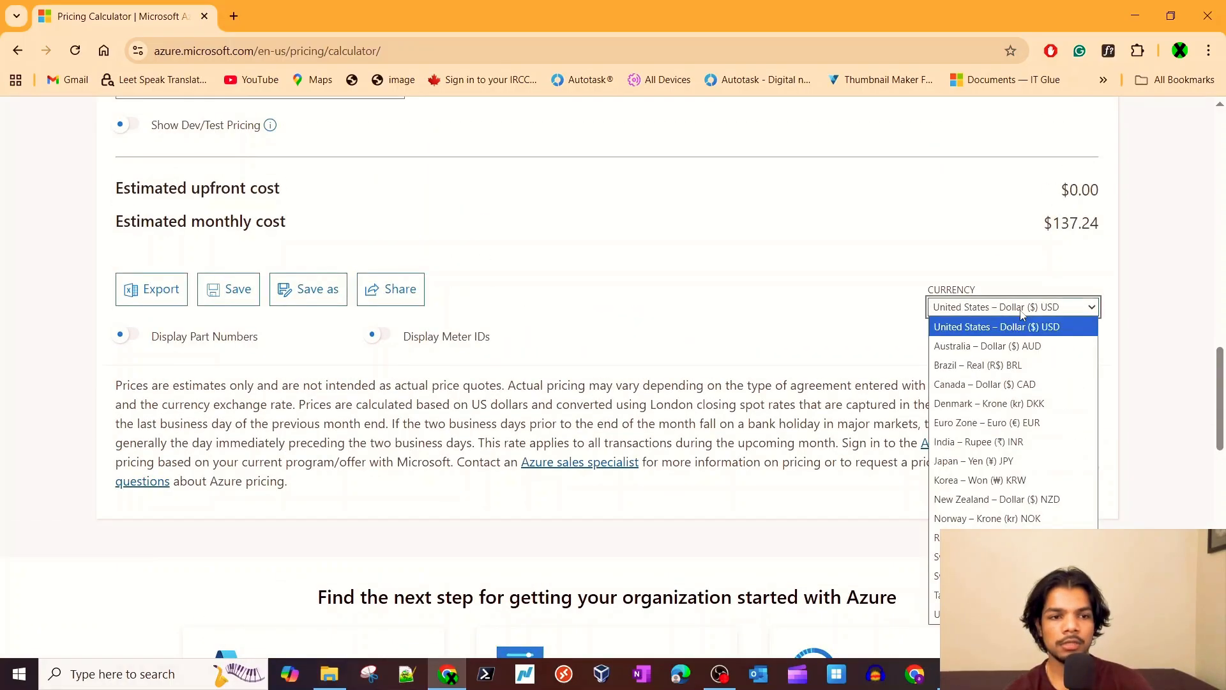
pyautogui.click(996, 384)
# Review the Virtual Machines item's monthly and upfront costs in the estimate.
pyautogui.scroll(10, 852, 342)
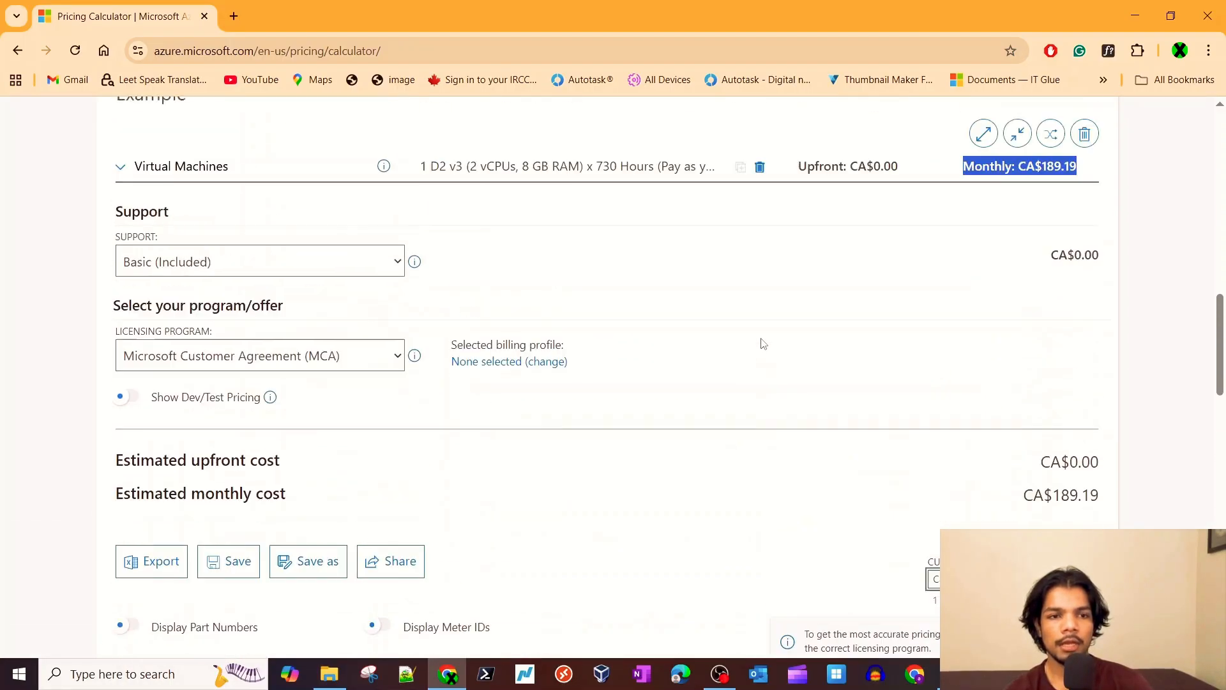
pyautogui.click(920, 533)
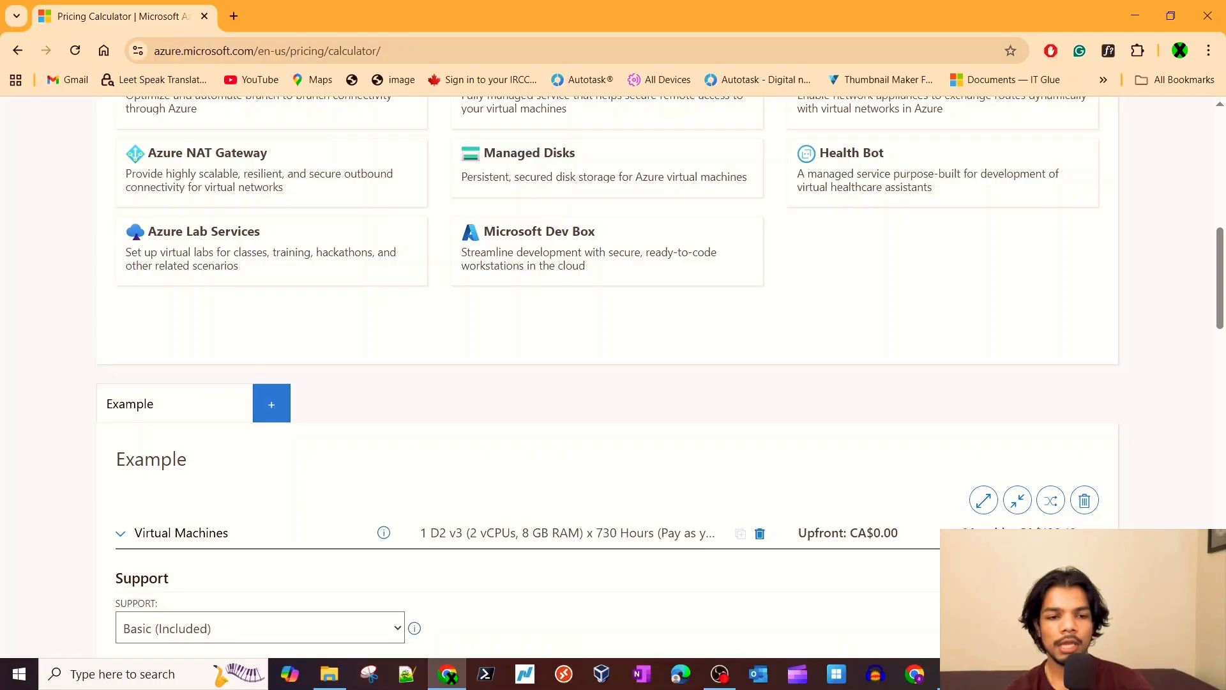
pyautogui.scroll(-2, 613, 377)
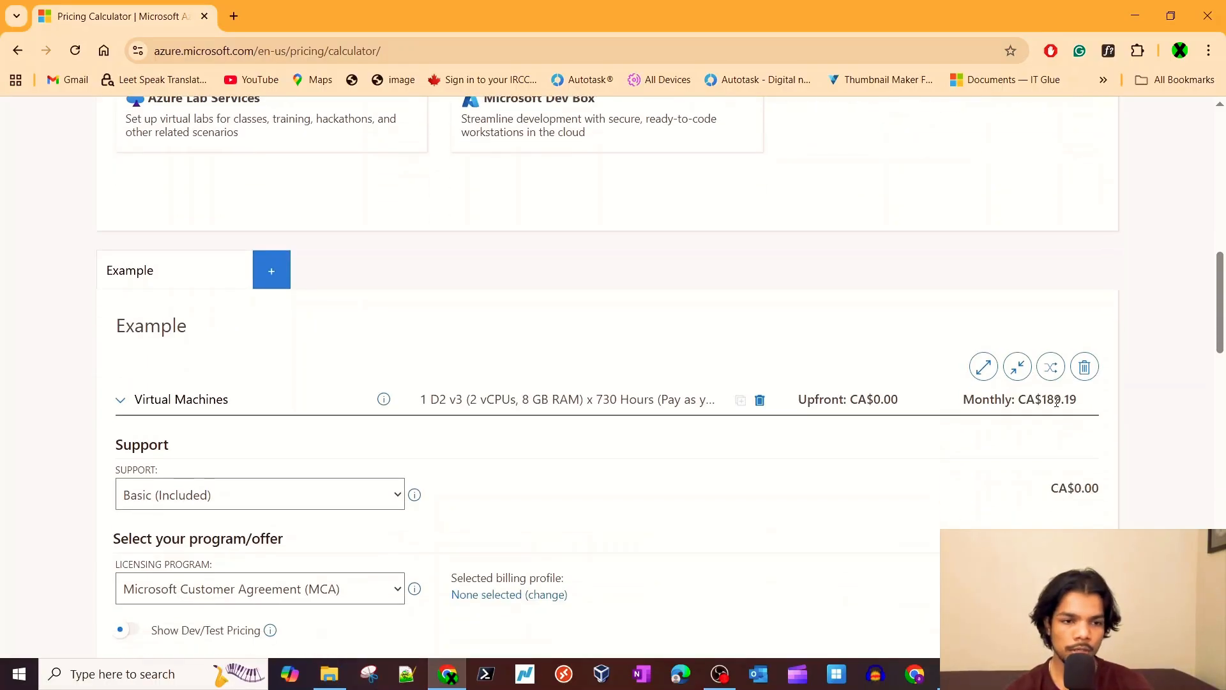
pyautogui.scroll(-1, 880, 336)
pyautogui.tripleClick(866, 349)
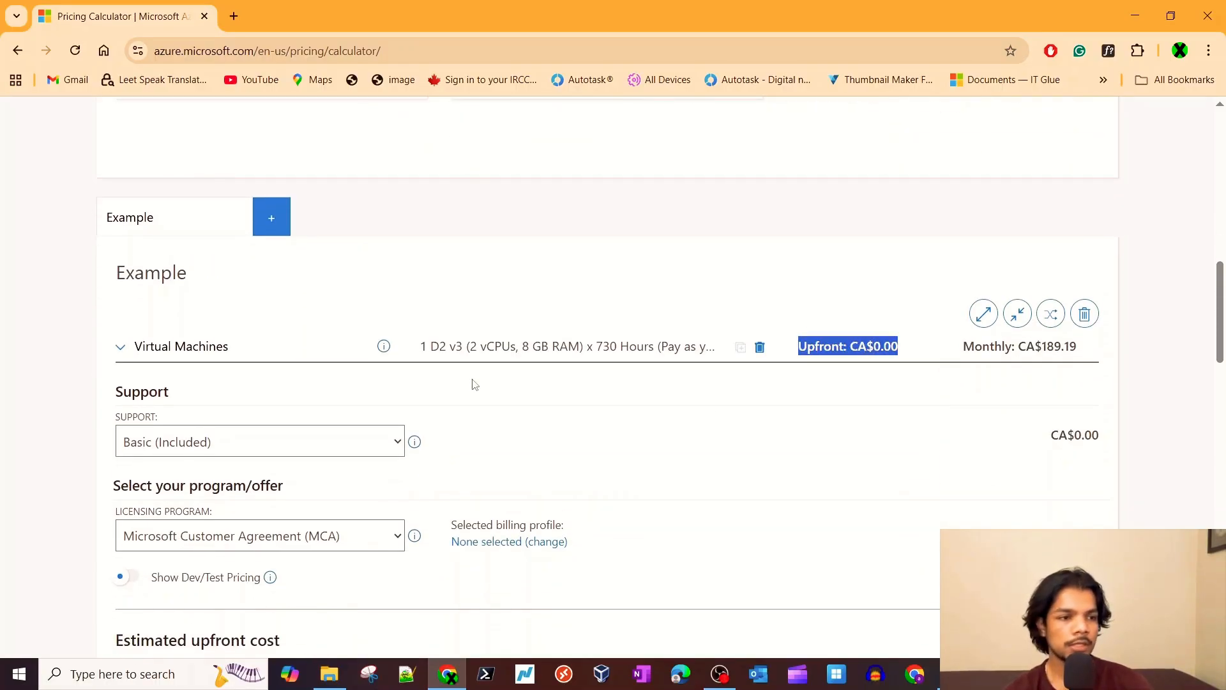
pyautogui.scroll(-1, 470, 383)
pyautogui.click(466, 272)
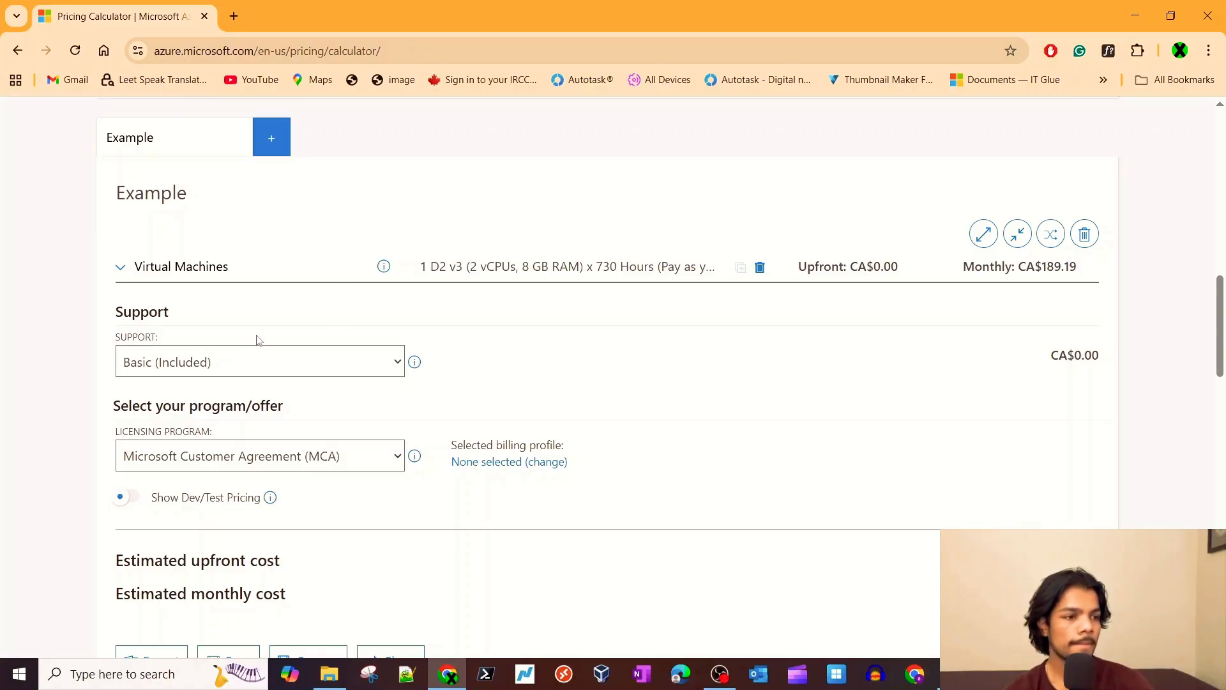
# Expand the Virtual Machines item in the estimate to show its configuration options.
pyautogui.scroll(-2, 257, 339)
pyautogui.scroll(3, 256, 340)
pyautogui.click(123, 356)
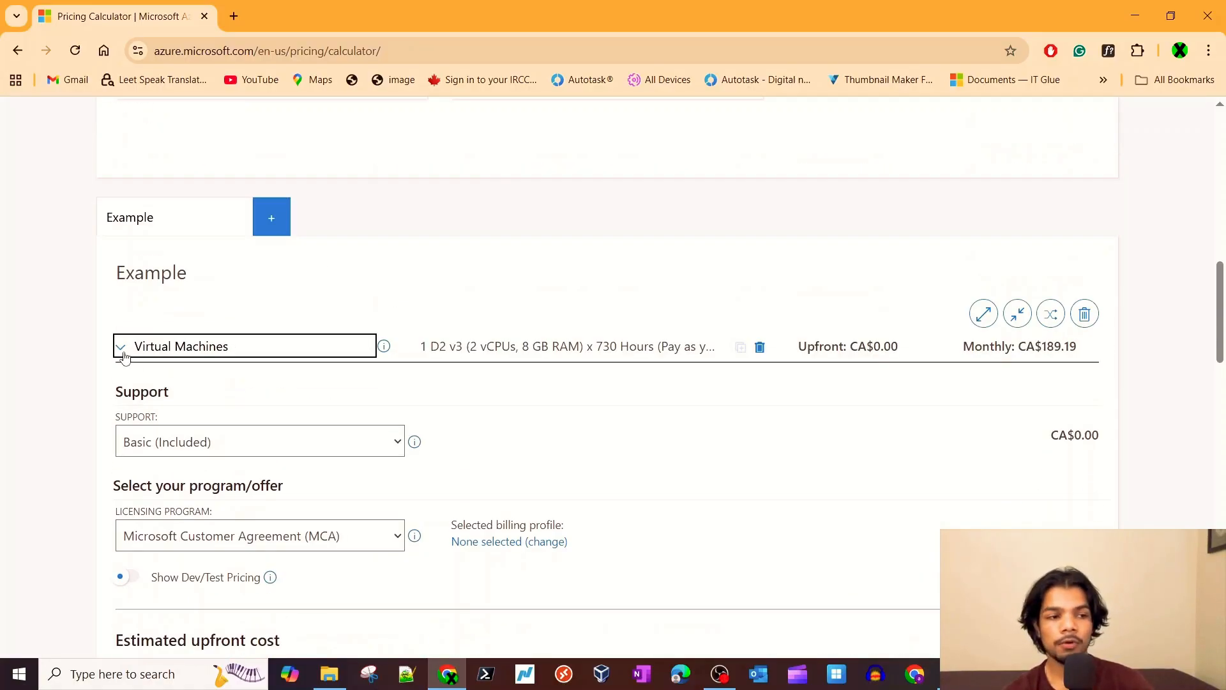
pyautogui.scroll(-2, 356, 424)
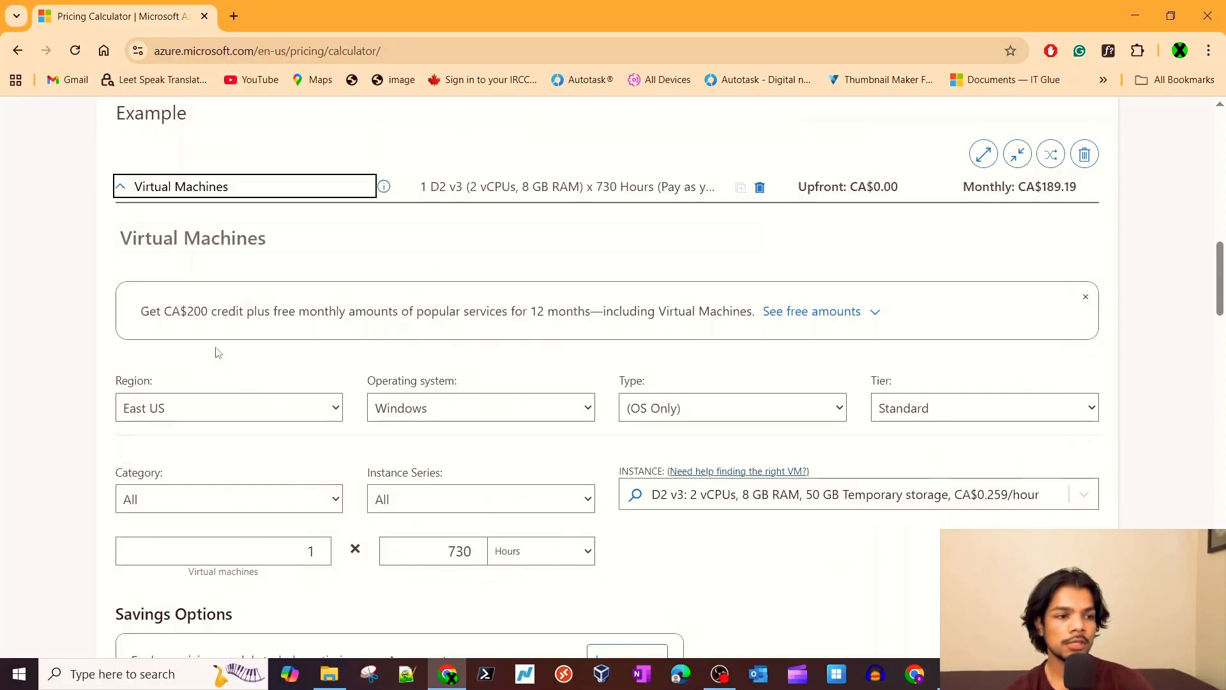
pyautogui.scroll(-2, 216, 350)
pyautogui.scroll(2, 215, 350)
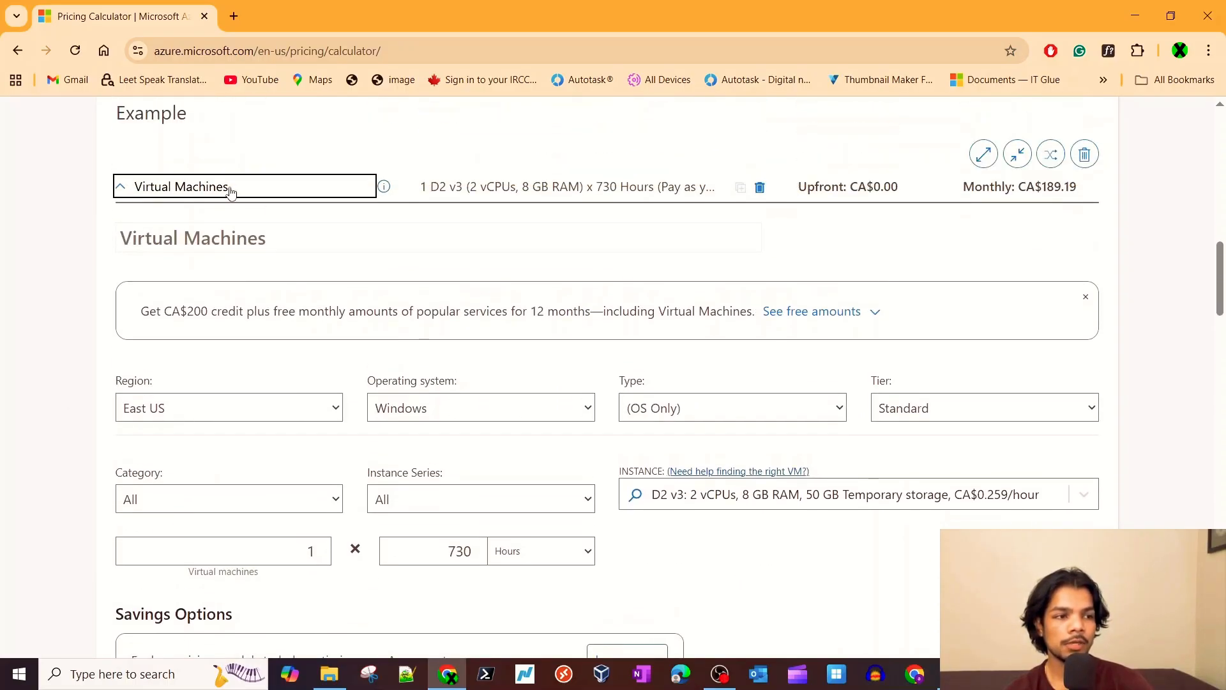
# Set the virtual machine's region to Canada Central.
pyautogui.scroll(-2, 232, 256)
pyautogui.click(186, 301)
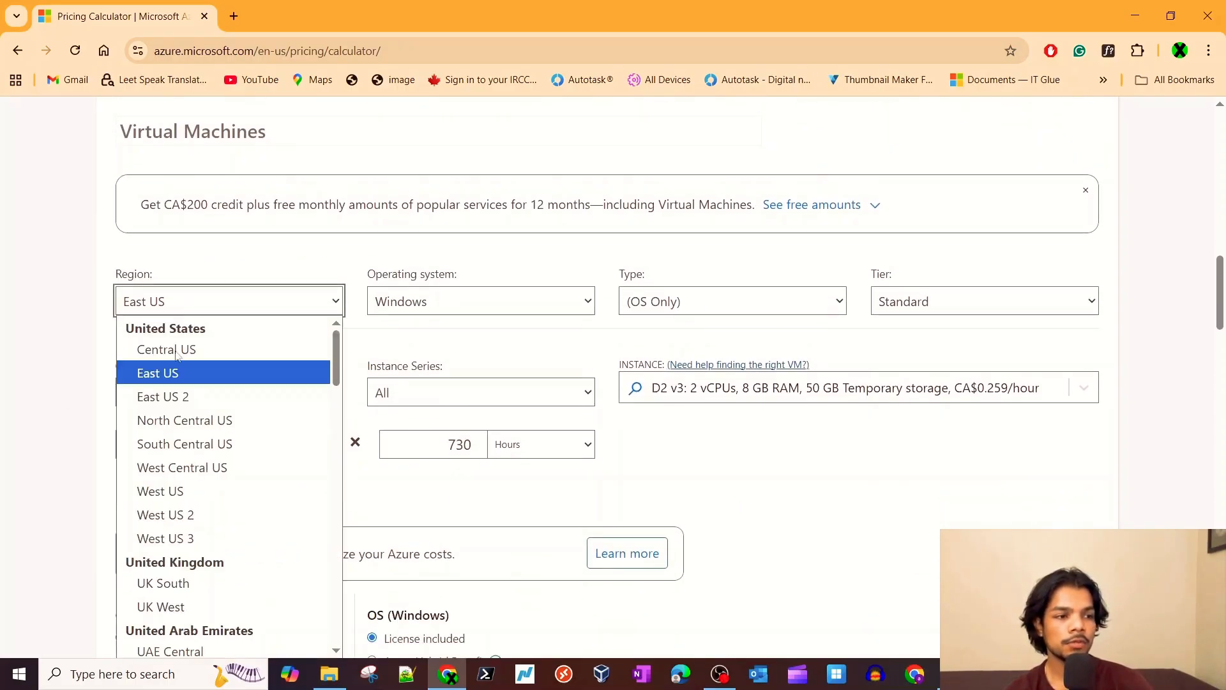
pyautogui.scroll(-5, 228, 408)
pyautogui.scroll(-6, 224, 504)
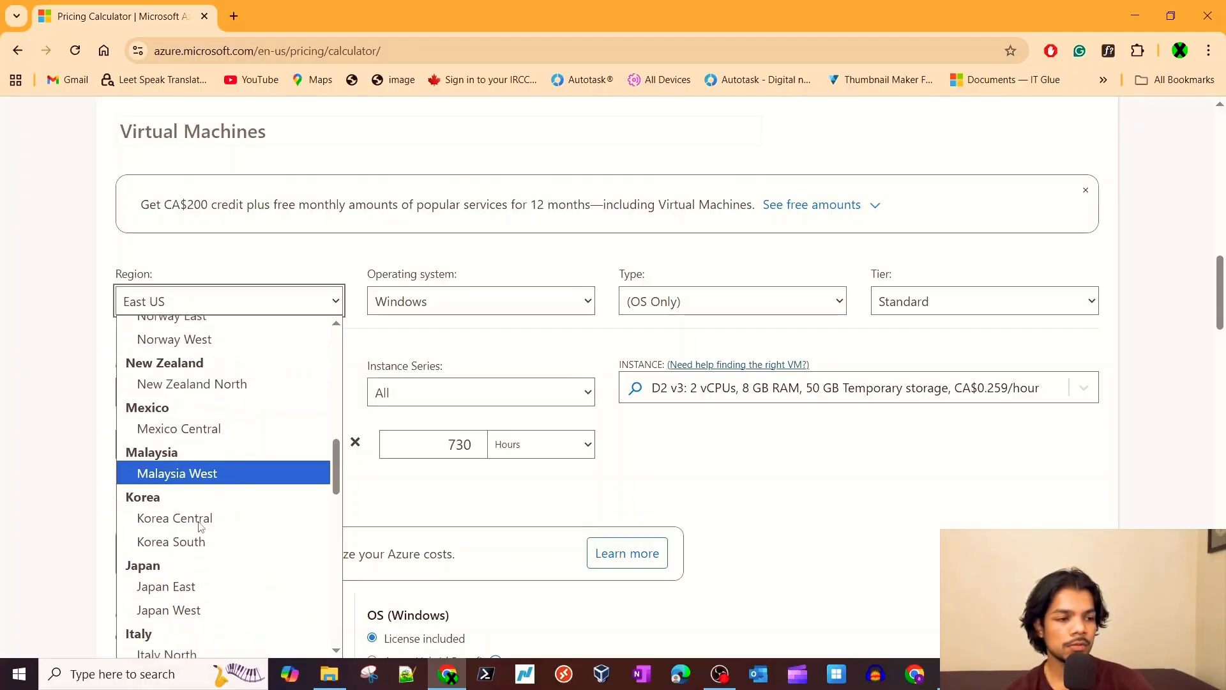
pyautogui.scroll(-4, 208, 537)
pyautogui.scroll(-2, 201, 543)
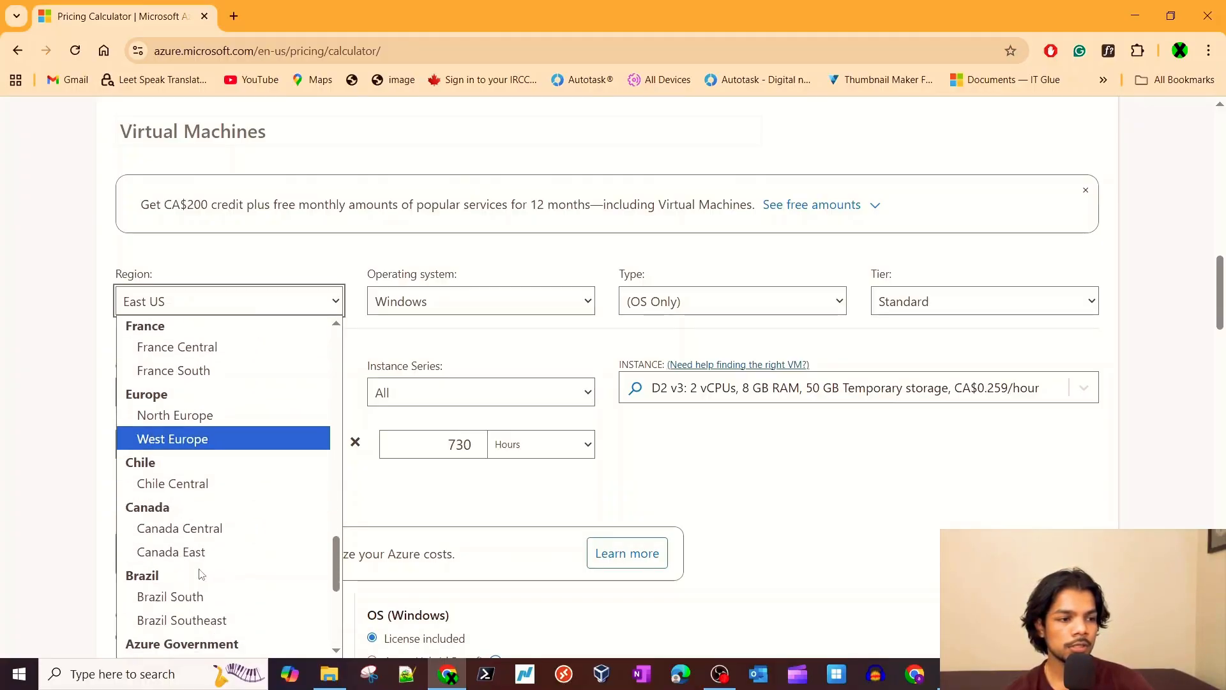
pyautogui.click(196, 537)
# Highlight the Virtual Machines item's monthly cost to check it for the chosen region.
pyautogui.scroll(4, 942, 460)
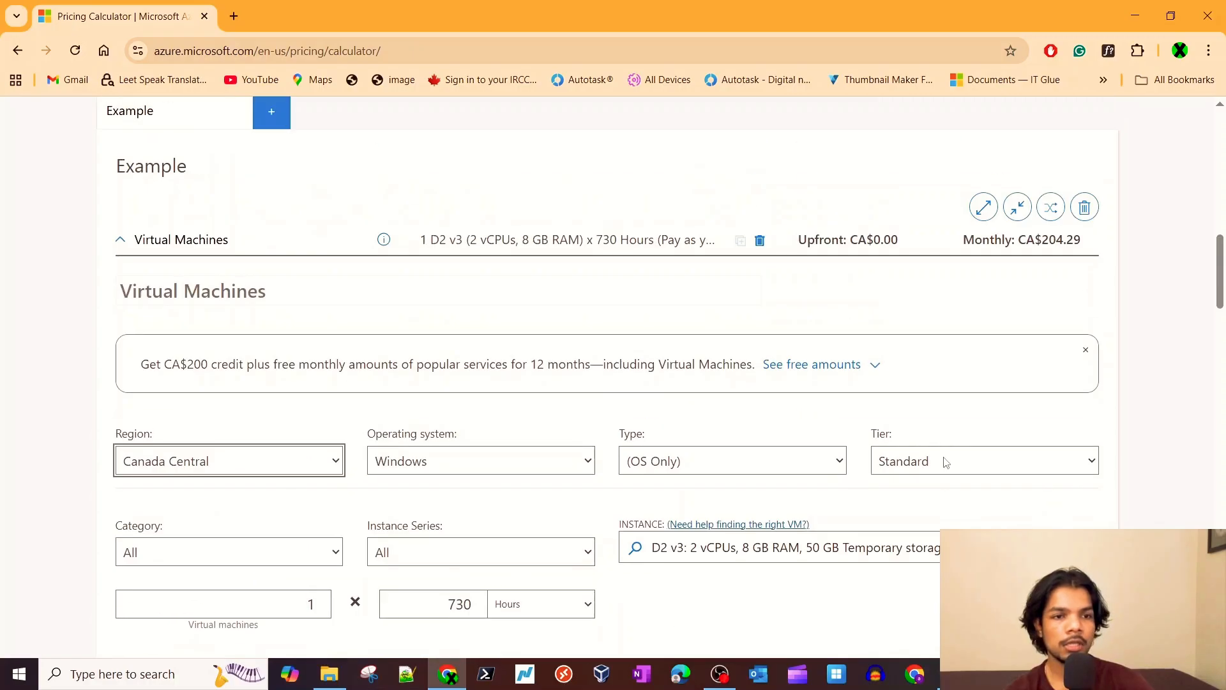
pyautogui.moveTo(1070, 367); pyautogui.dragTo(977, 378)
pyautogui.scroll(-3, 495, 323)
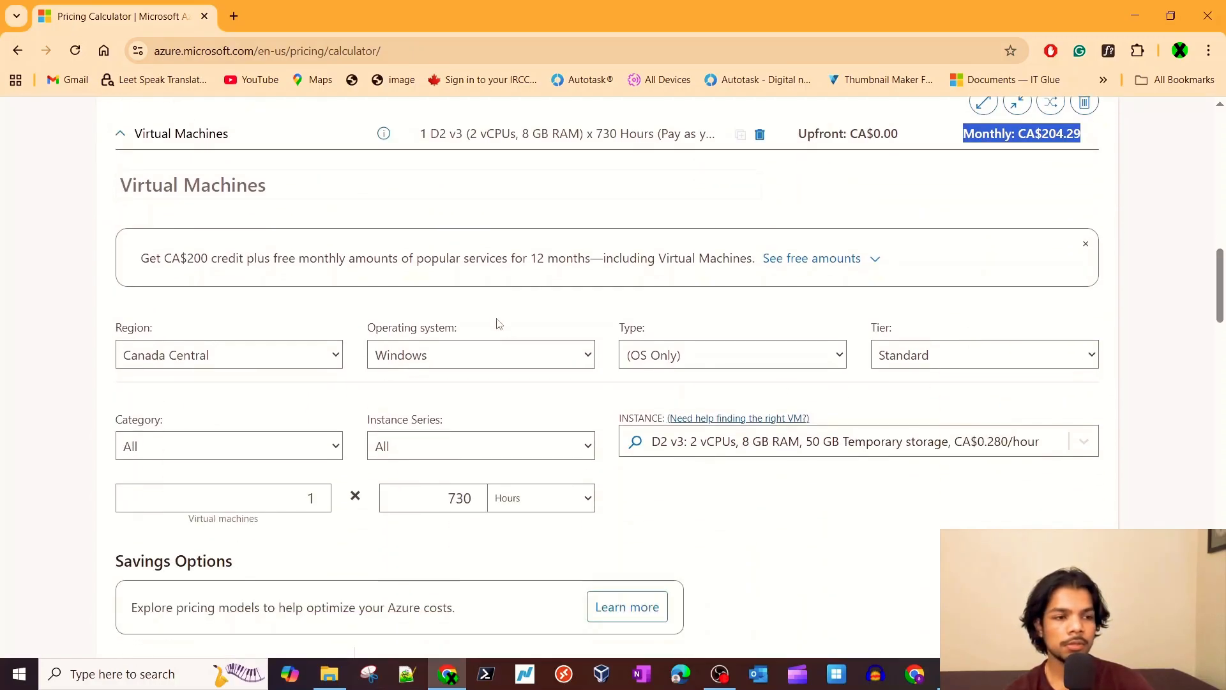
pyautogui.click(492, 318)
# Look over the virtual machine's operating system, type and tier settings.
pyautogui.scroll(-1, 567, 424)
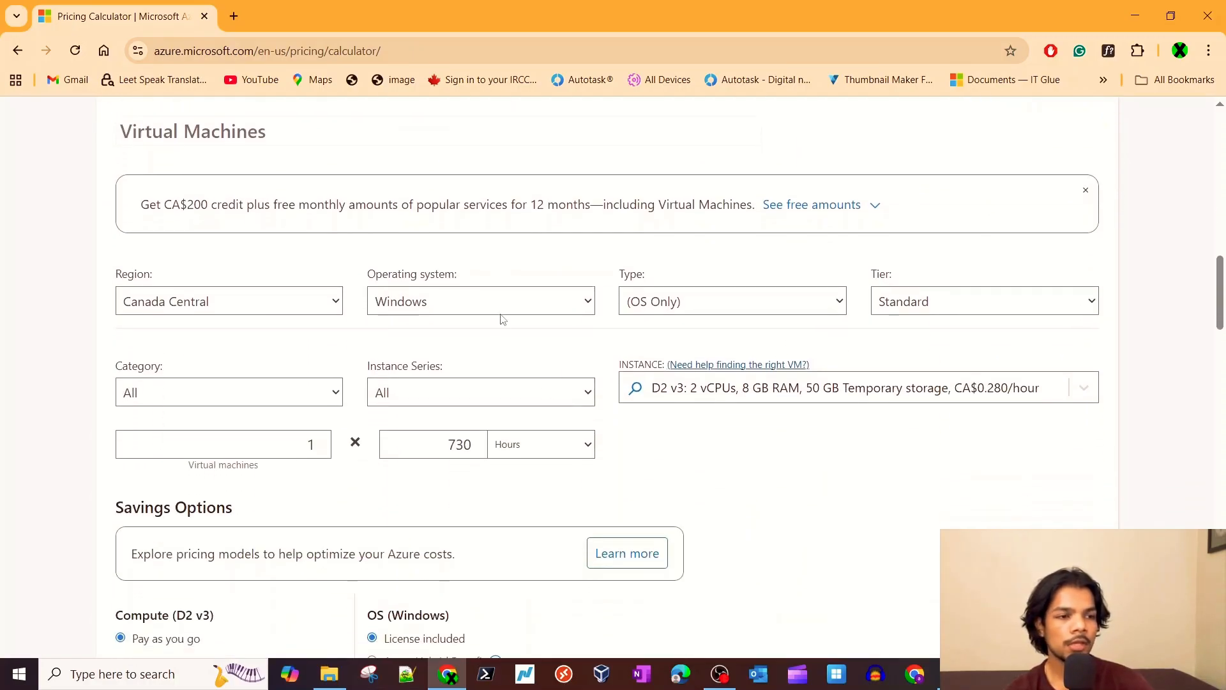
pyautogui.click(509, 283)
pyautogui.click(720, 310)
pyautogui.click(752, 270)
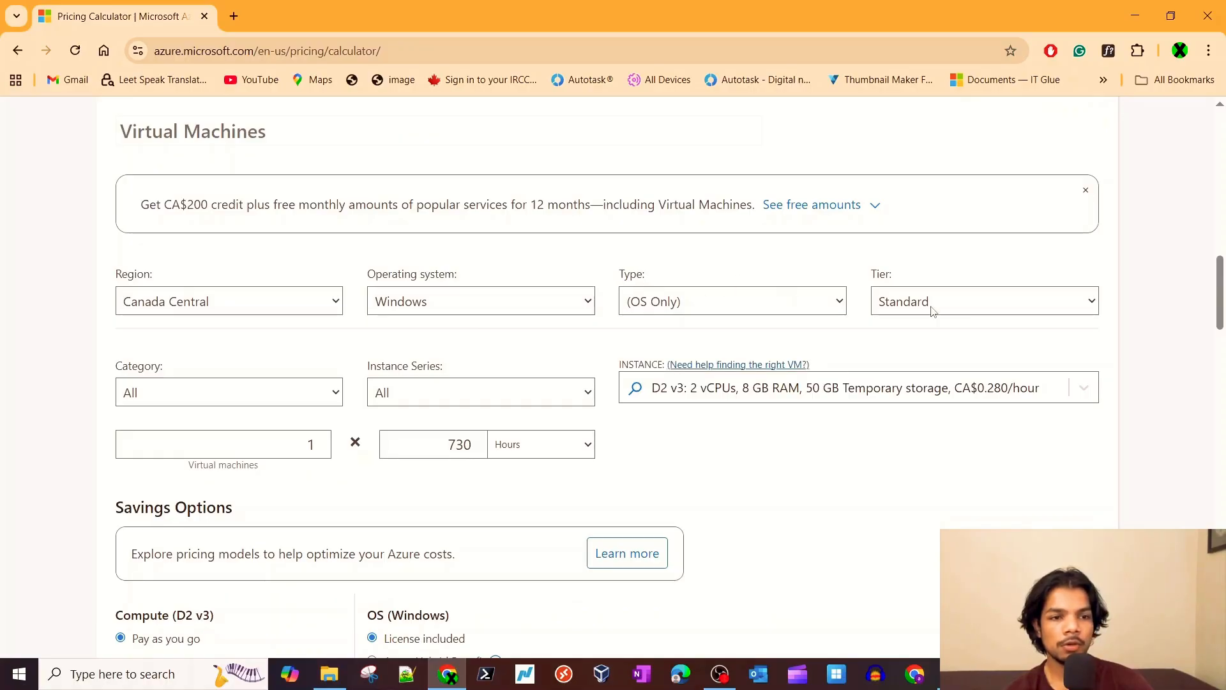
pyautogui.click(931, 304)
pyautogui.click(899, 264)
# Set the virtual machine's category to General purpose.
pyautogui.scroll(-2, 487, 313)
pyautogui.click(225, 295)
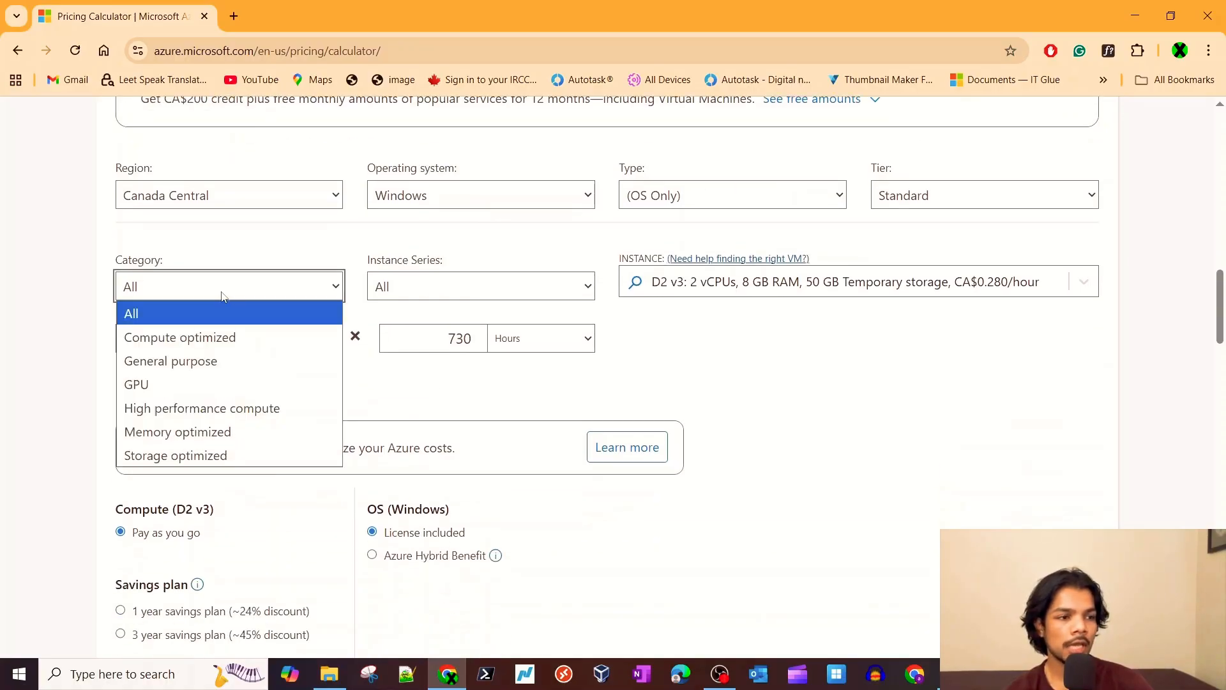
pyautogui.click(217, 360)
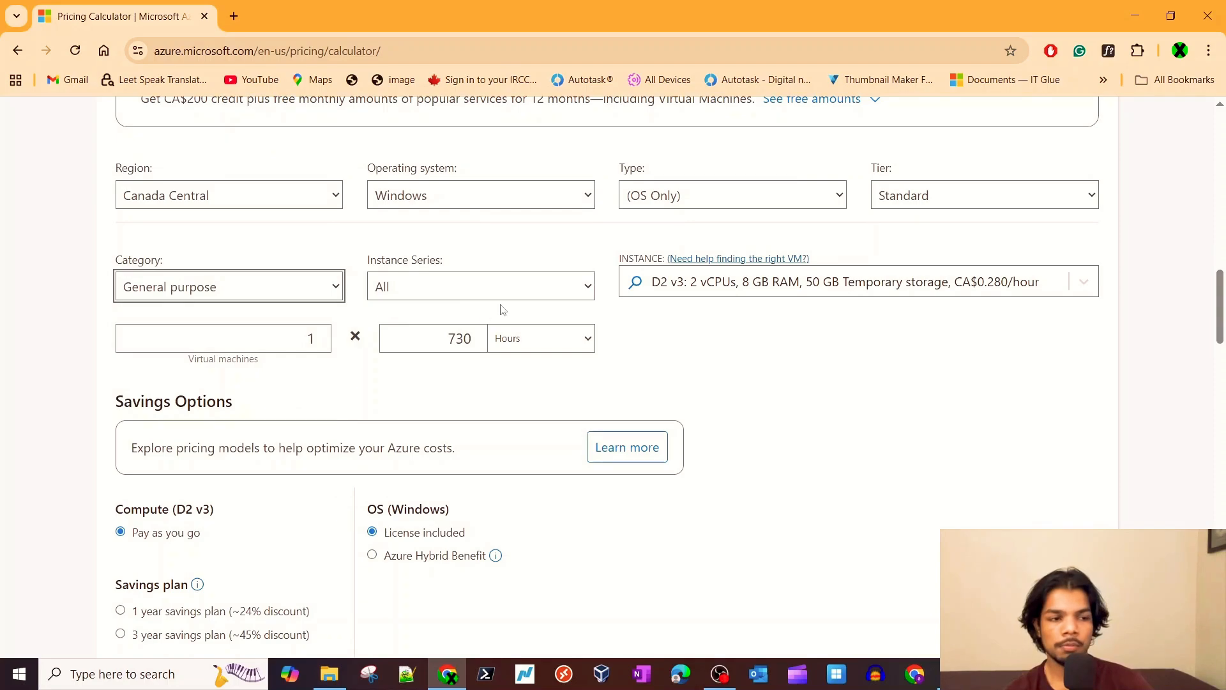
# Set the instance series to Dsv2-series.
pyautogui.click(504, 295)
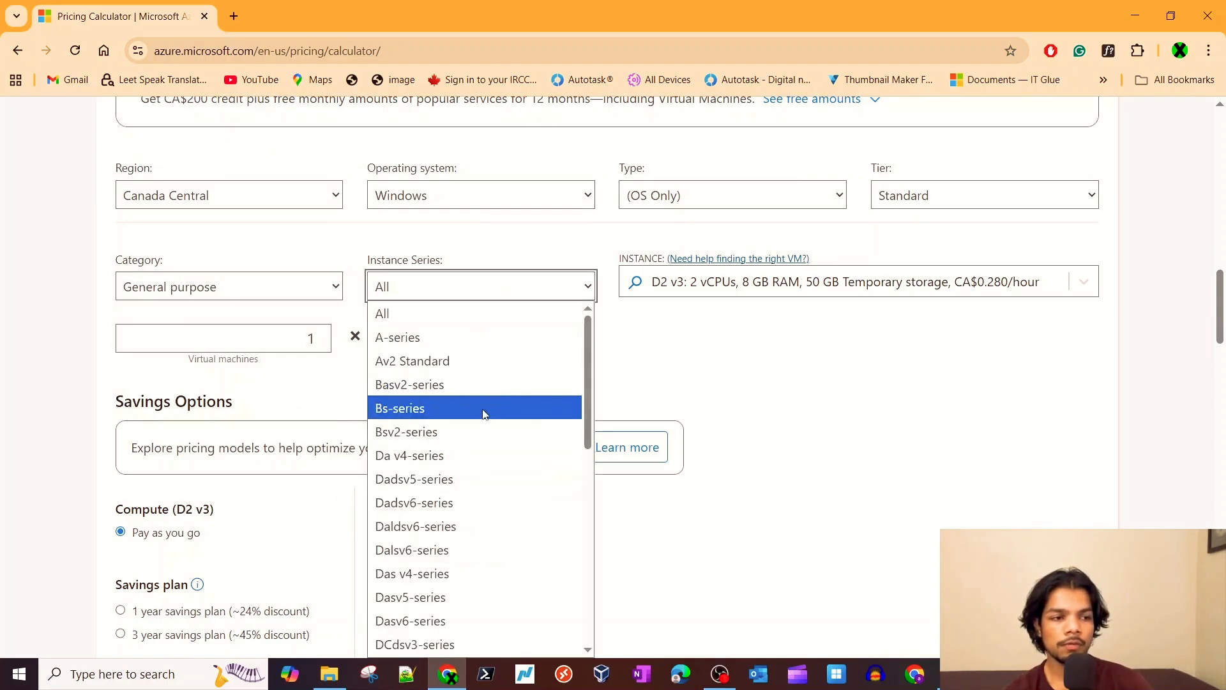
pyautogui.scroll(-2, 416, 407)
pyautogui.scroll(1, 474, 425)
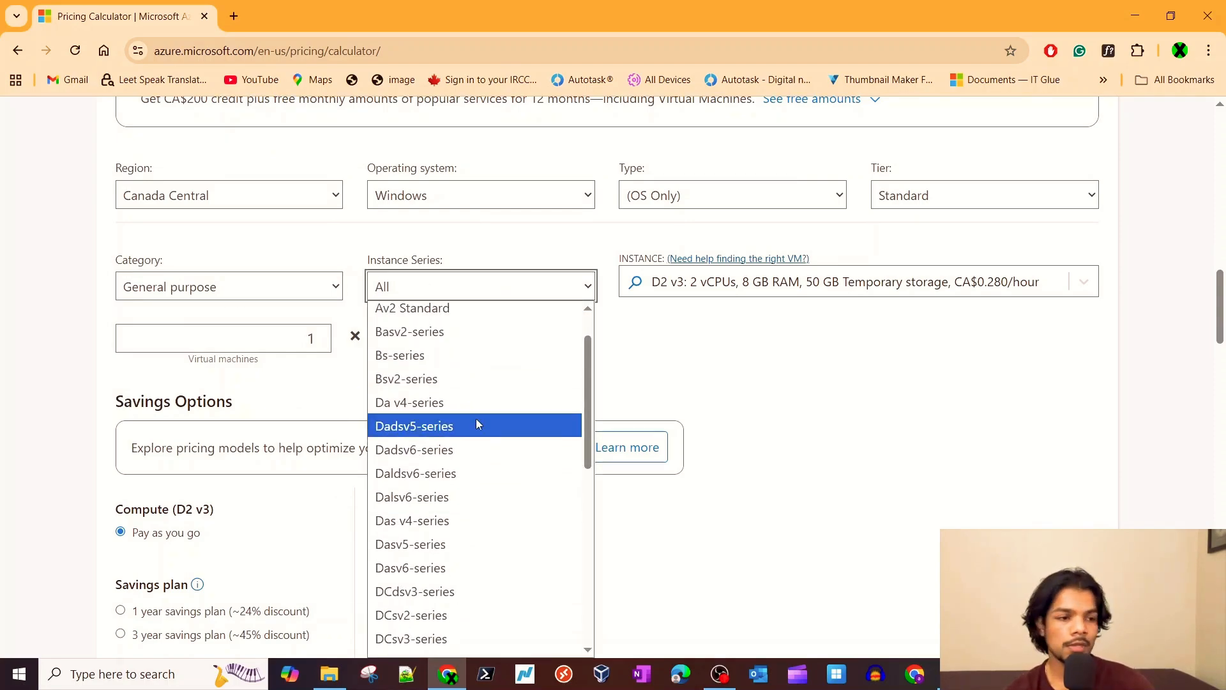
pyautogui.scroll(-2, 427, 540)
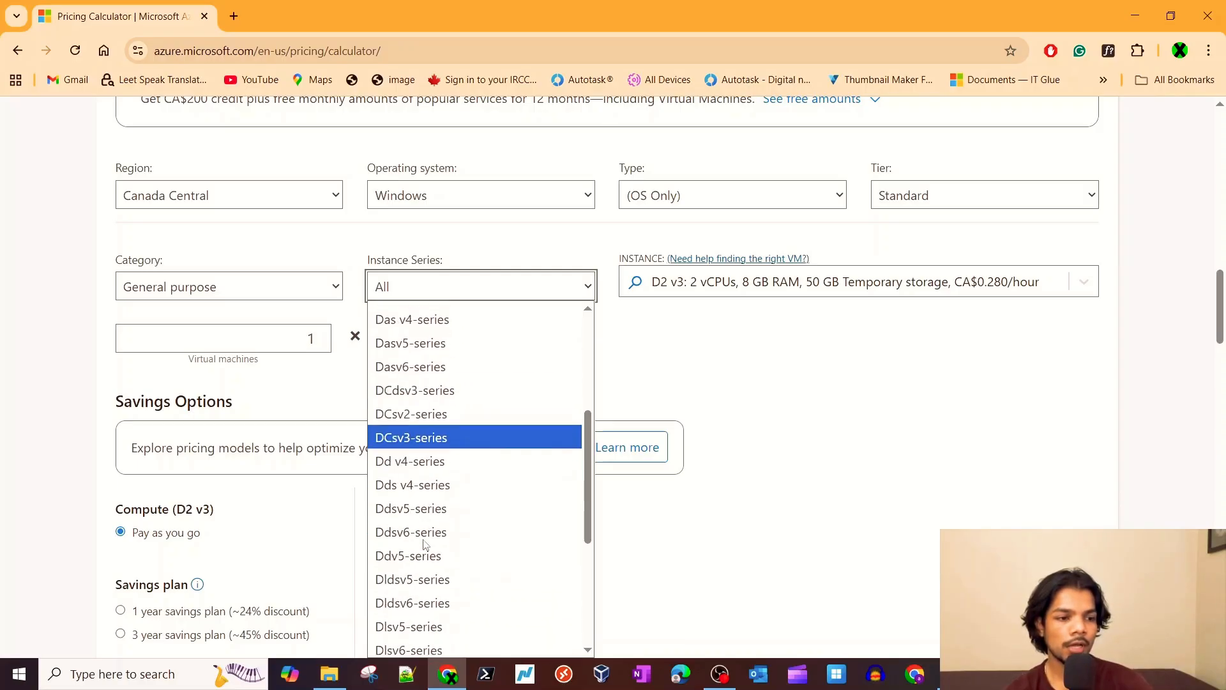
pyautogui.scroll(-3, 425, 540)
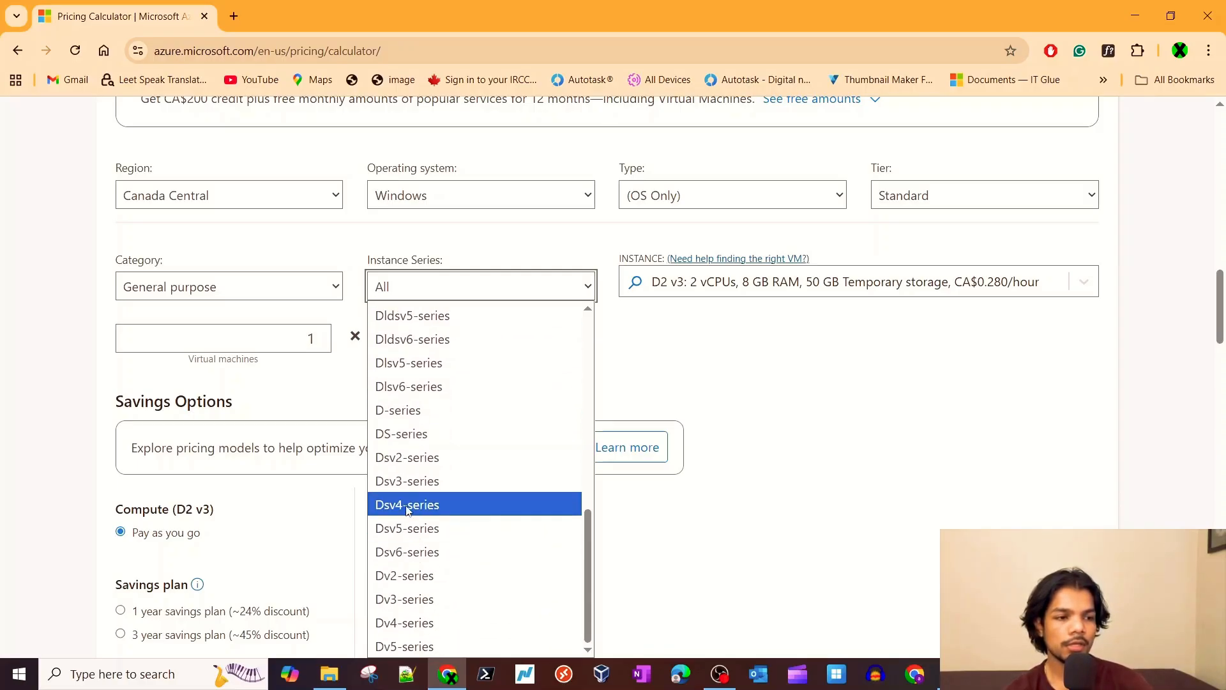
pyautogui.click(395, 465)
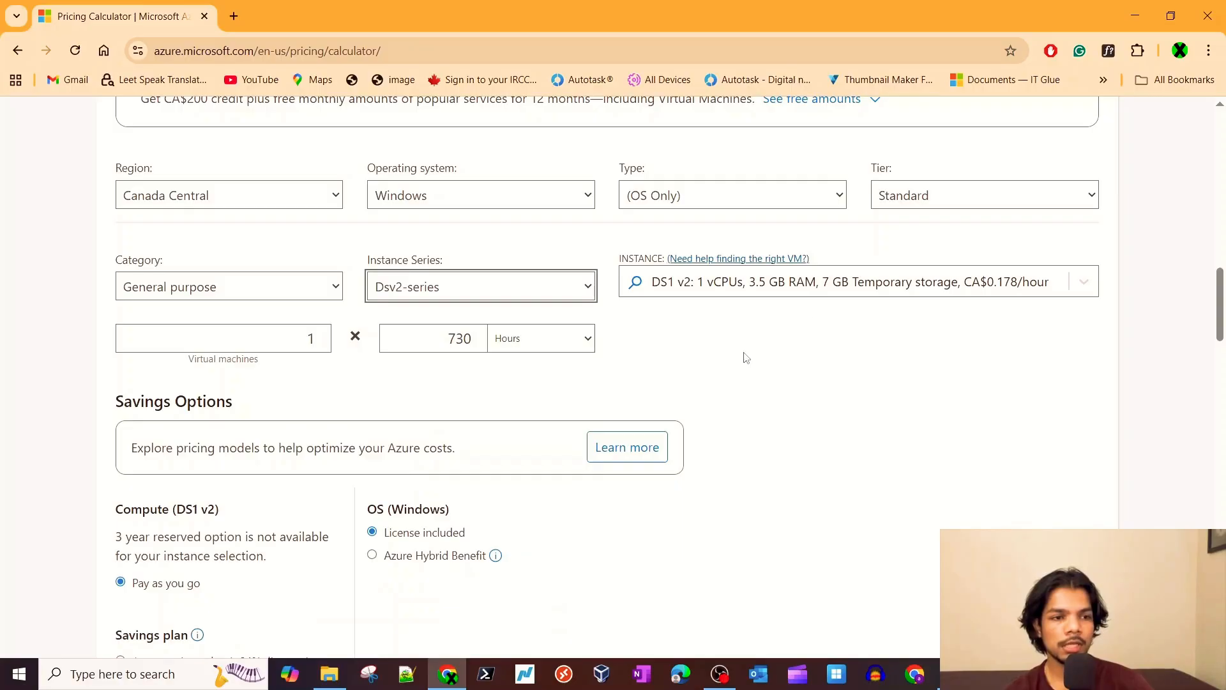
# Review the Dsv2 instance sizes and select DS1 v2 with 1 vCPU, 3.5 GB RAM and 7 GB temporary storage.
pyautogui.click(817, 289)
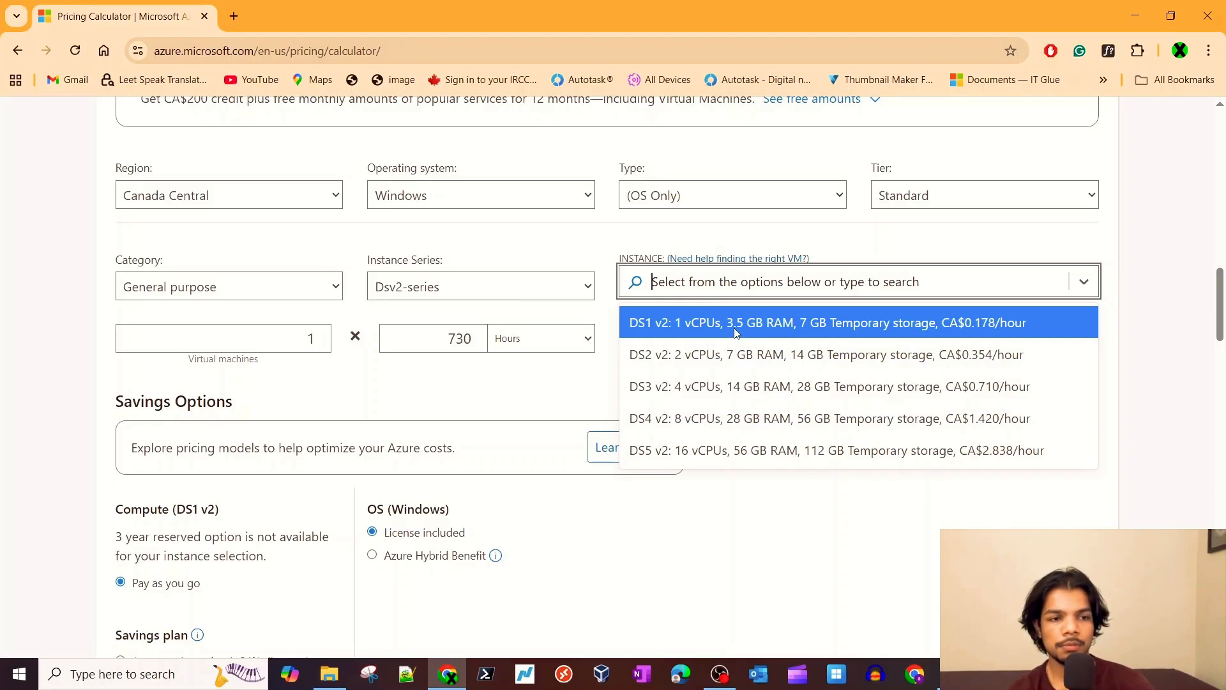
pyautogui.click(767, 333)
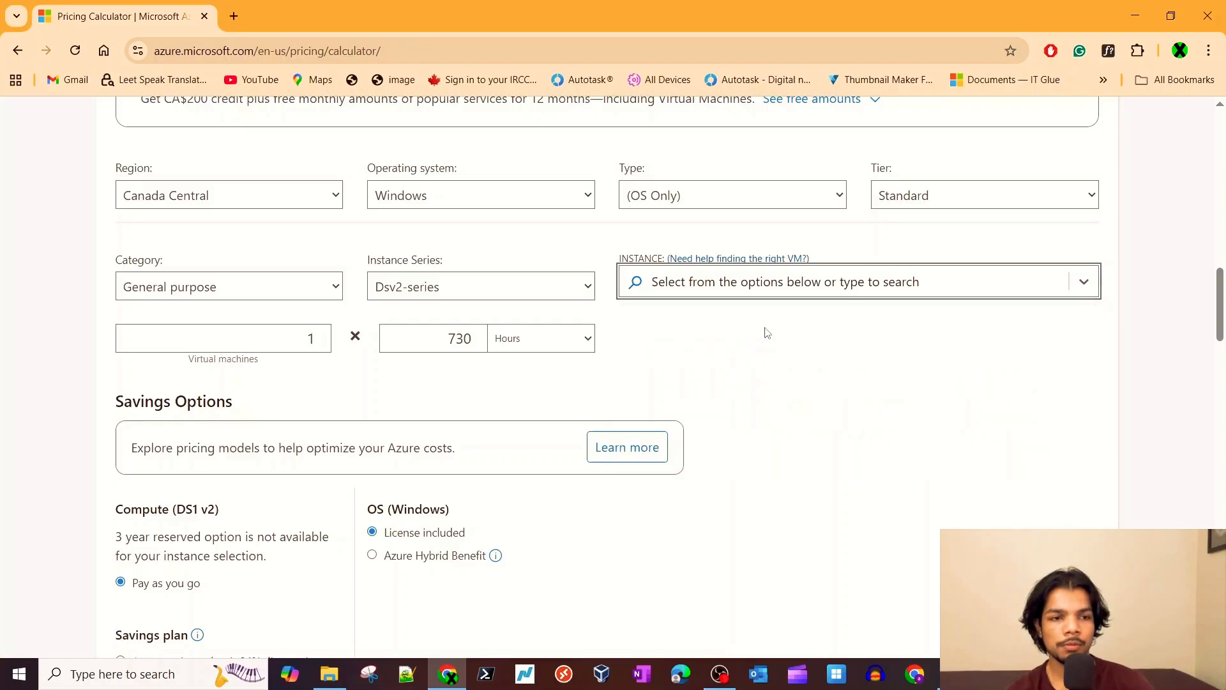
pyautogui.click(768, 288)
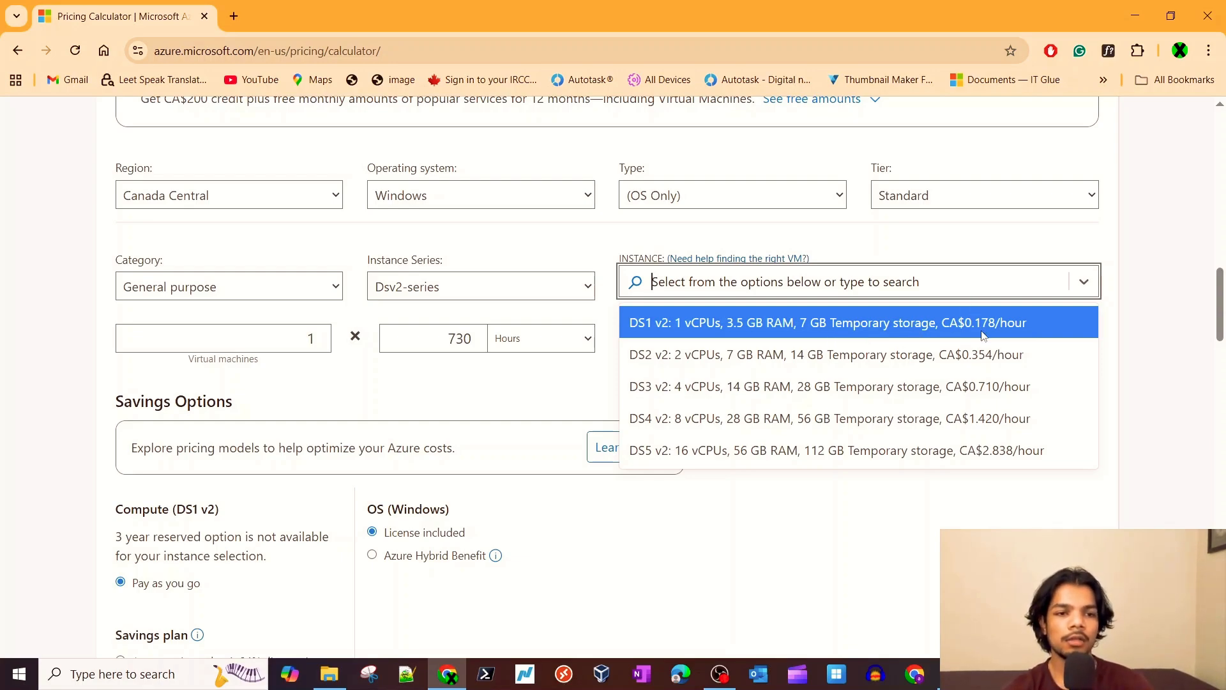
pyautogui.click(705, 332)
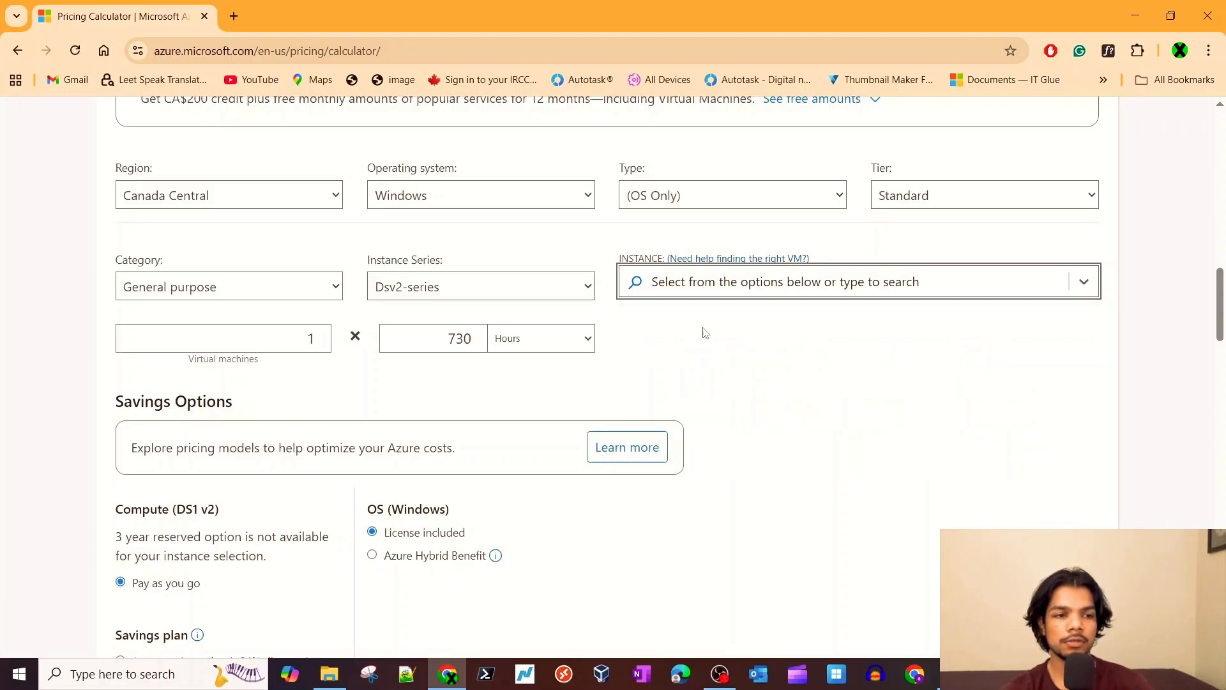
# Try 2 virtual machines to compare the monthly cost, and return the count to 1.
pyautogui.scroll(-2, 784, 402)
pyautogui.scroll(2, 581, 358)
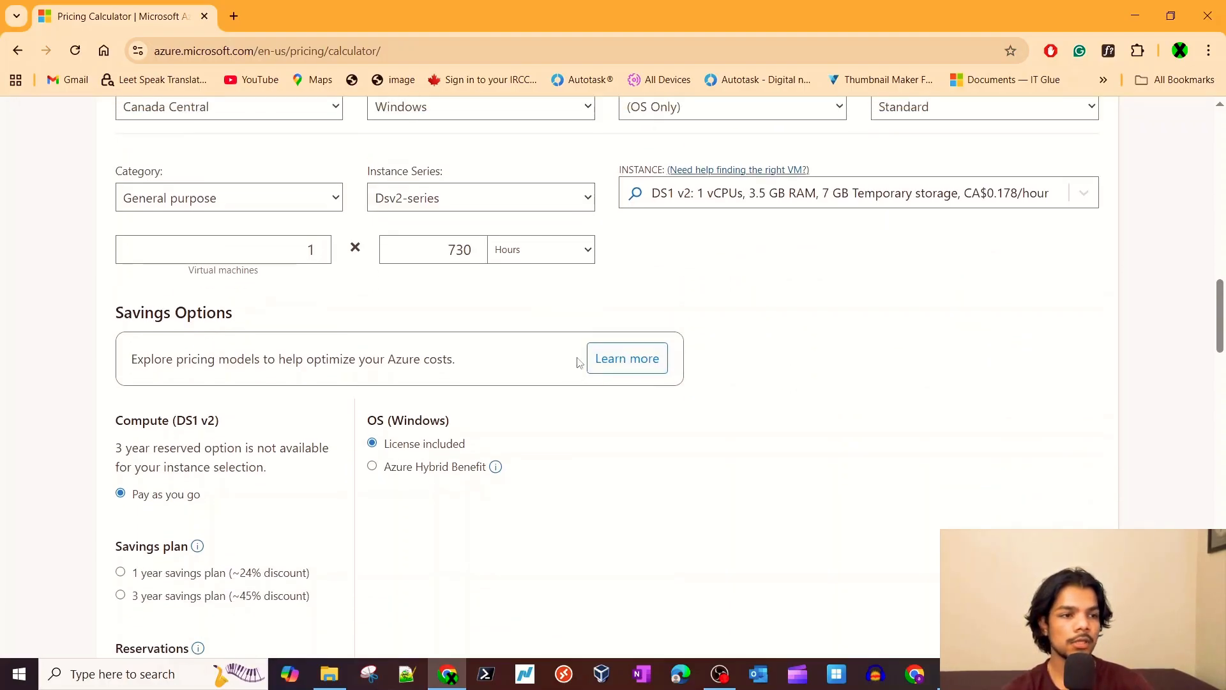
pyautogui.click(247, 345)
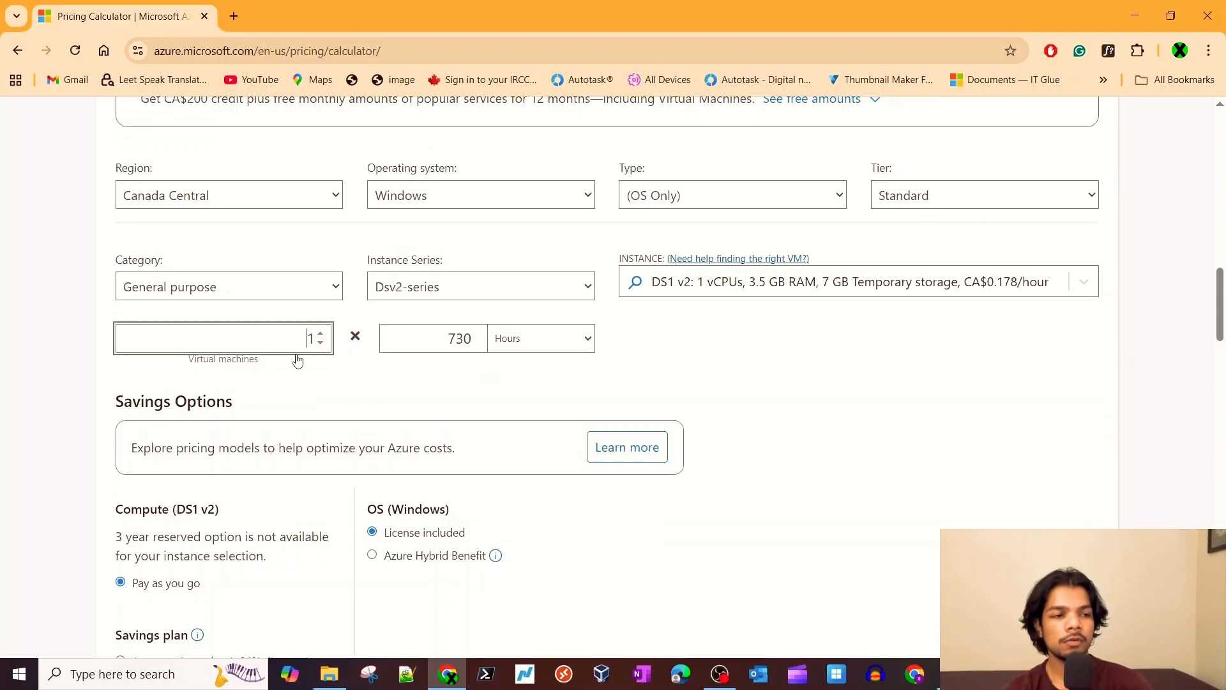
pyautogui.scroll(3, 322, 361)
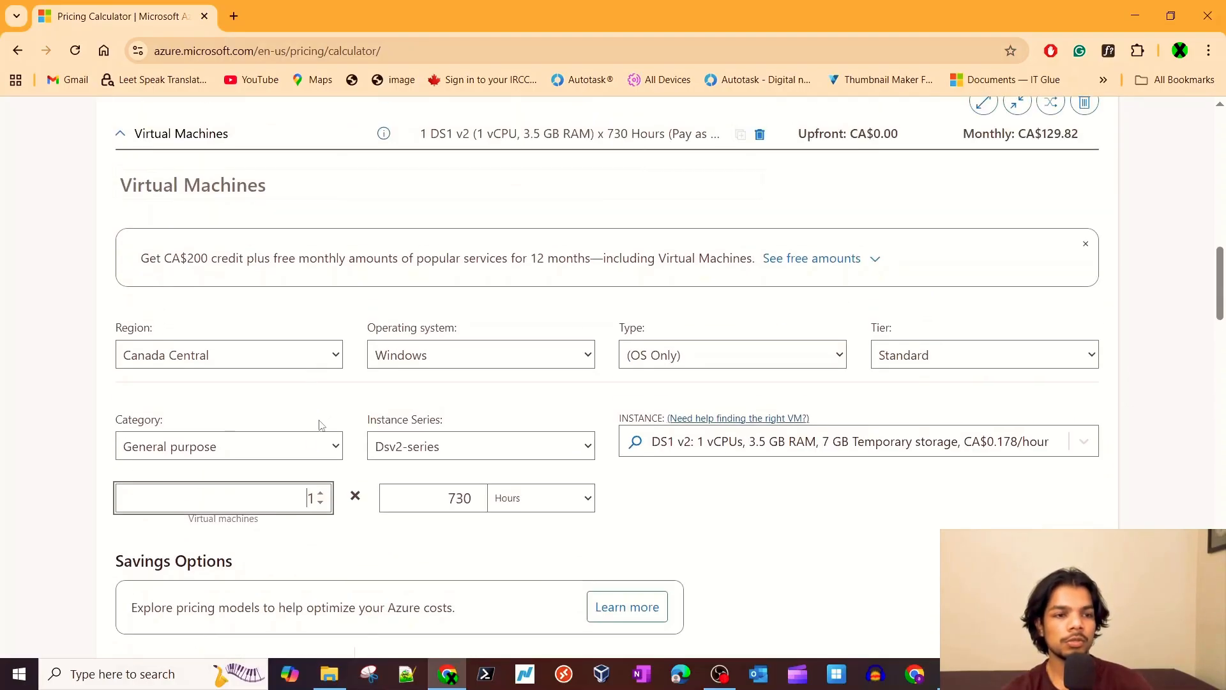
pyautogui.click(322, 493)
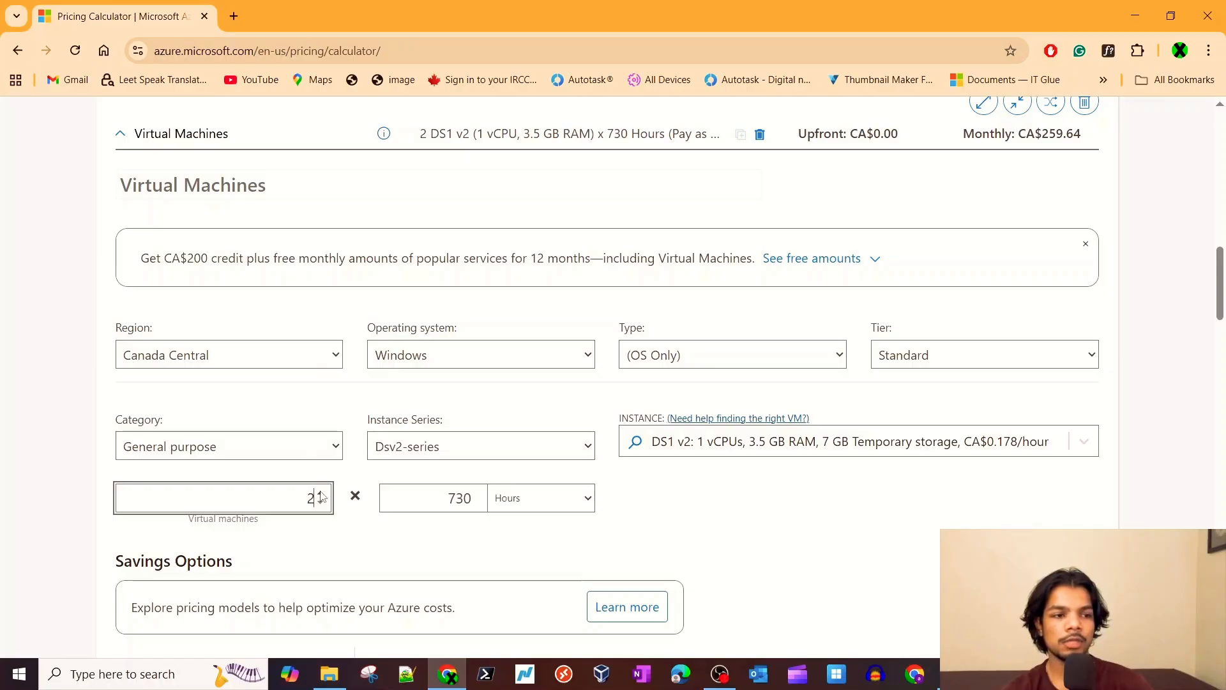
pyautogui.doubleClick(1064, 133)
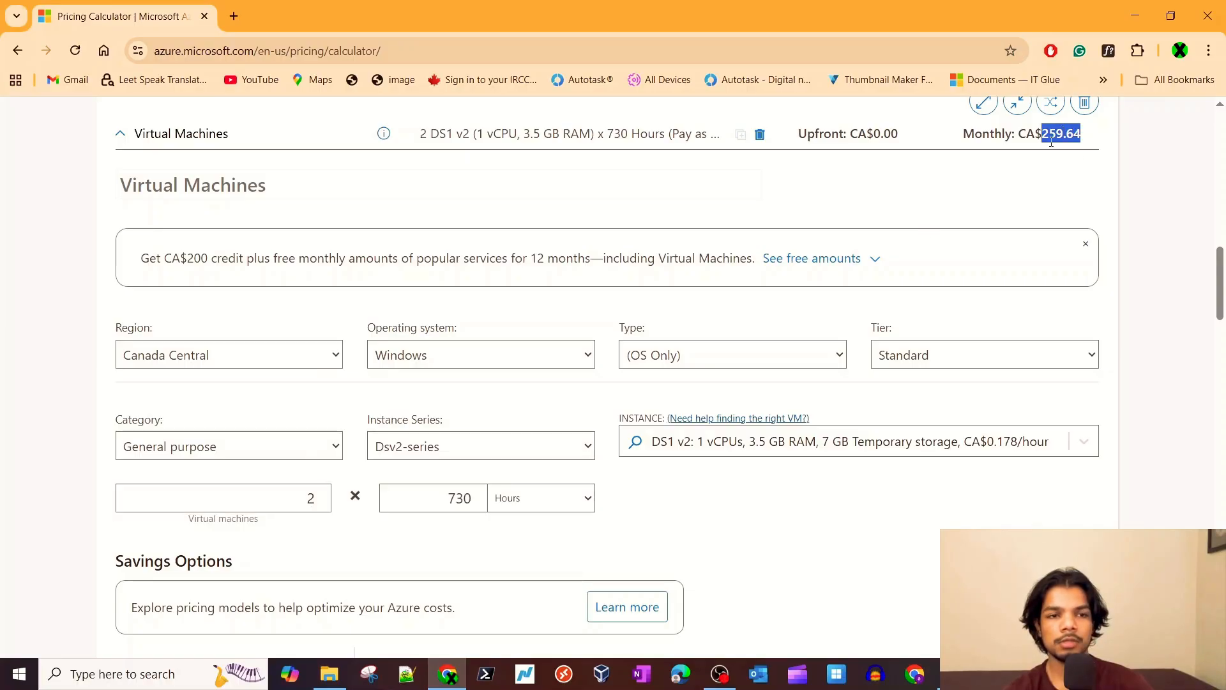
pyautogui.click(322, 504)
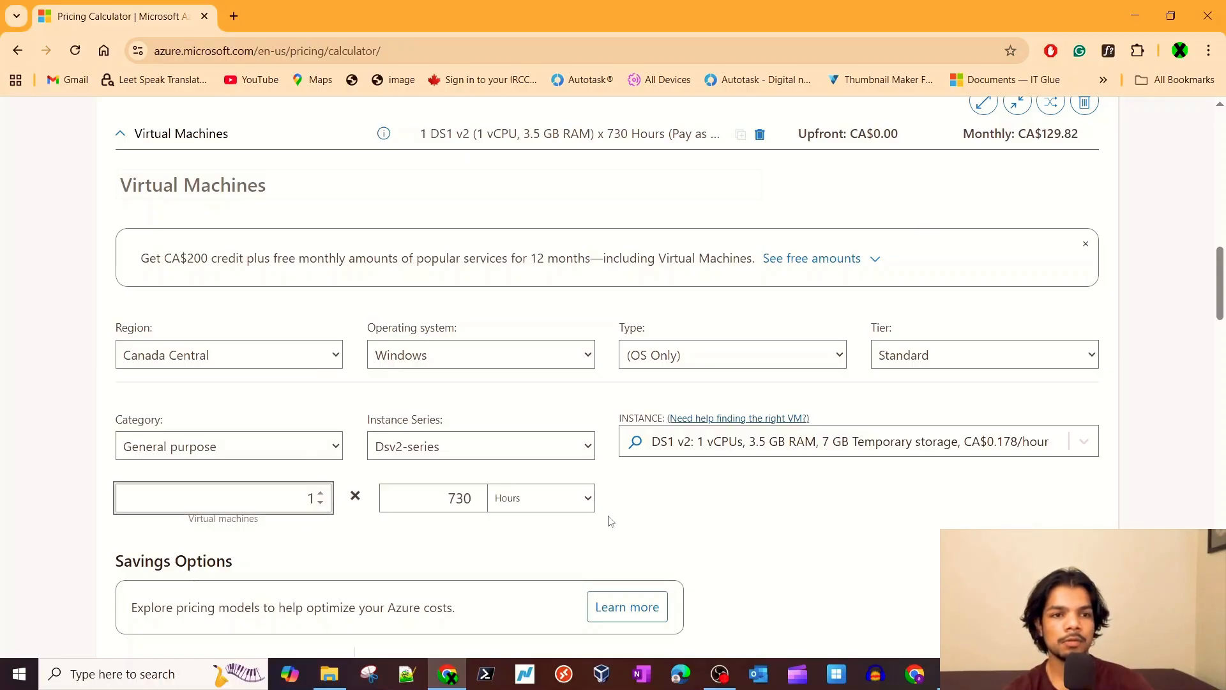
# Set the virtual machine's usage to 200 hours.
pyautogui.doubleClick(447, 499)
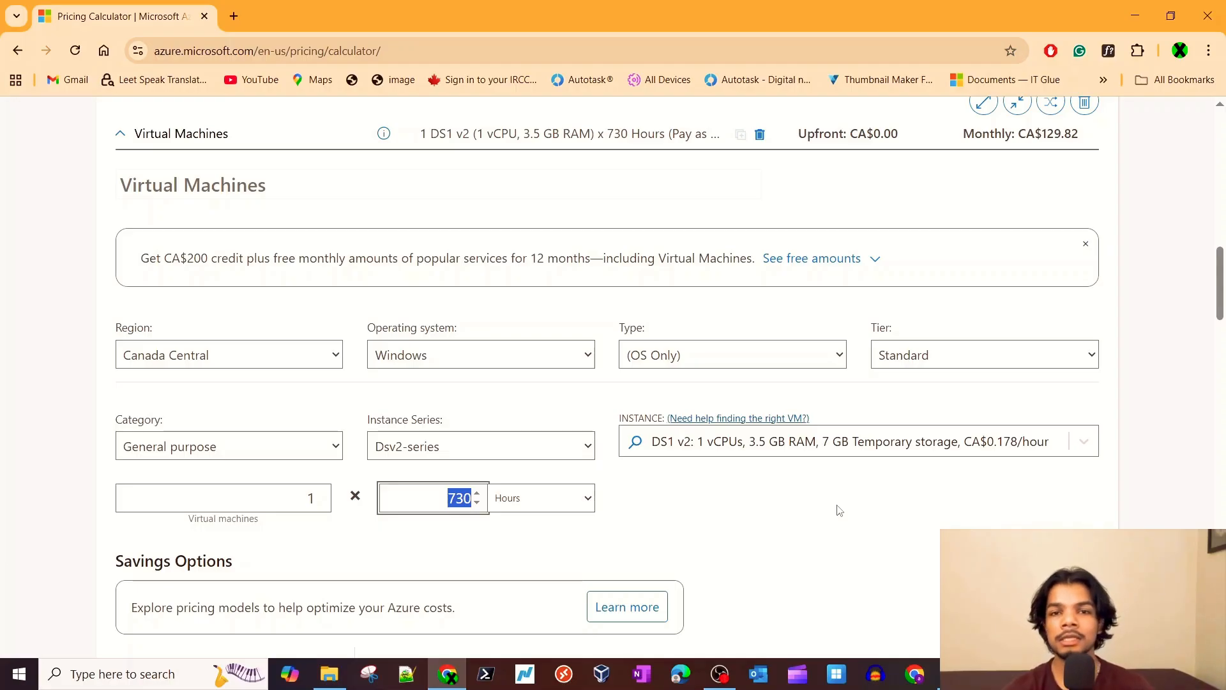
pyautogui.click(703, 523)
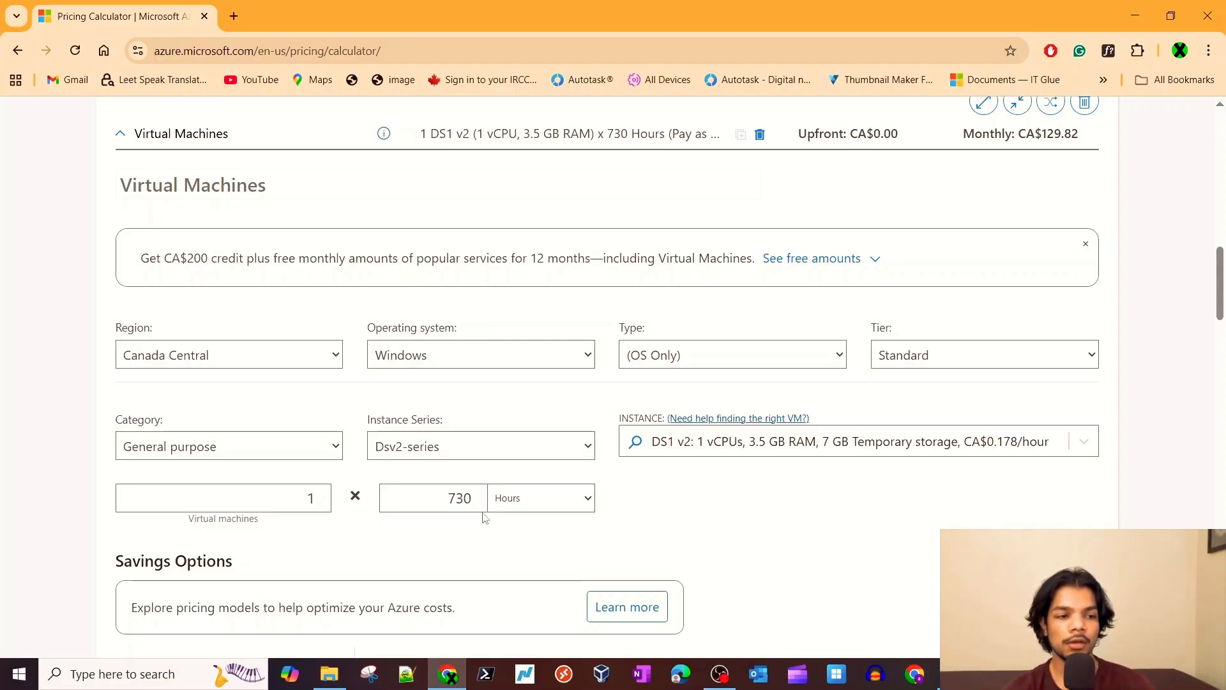
pyautogui.doubleClick(458, 501)
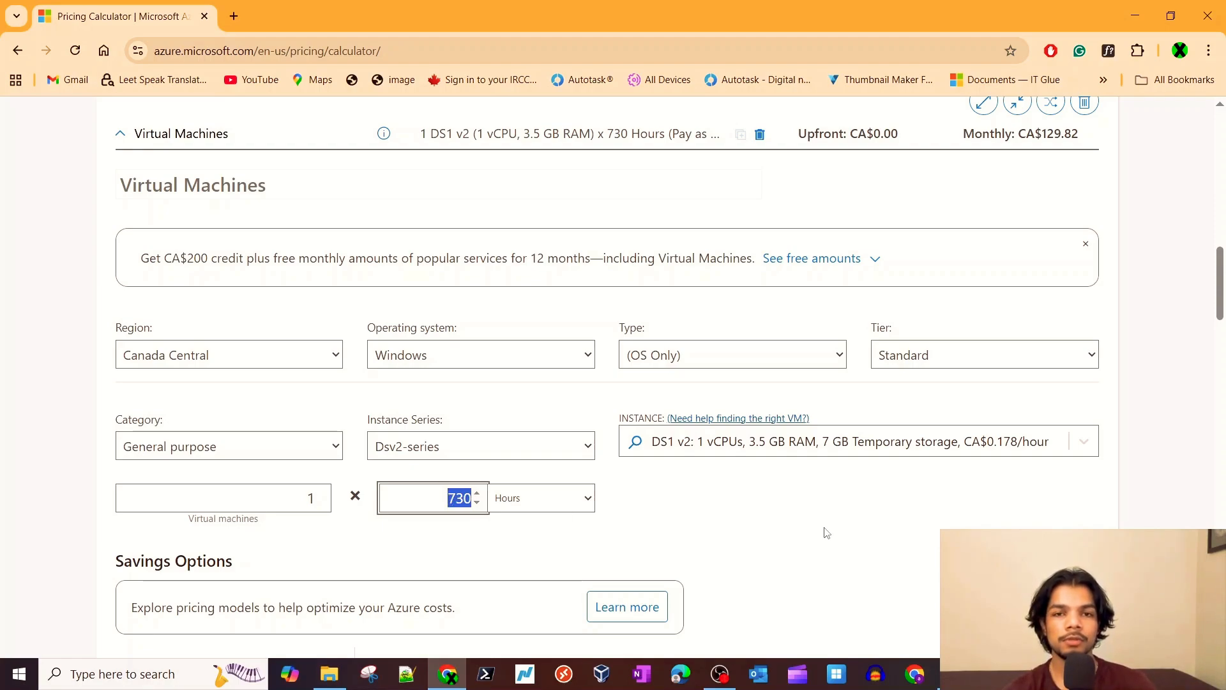
pyautogui.doubleClick(450, 500)
pyautogui.click(446, 500)
pyautogui.doubleClick(453, 499)
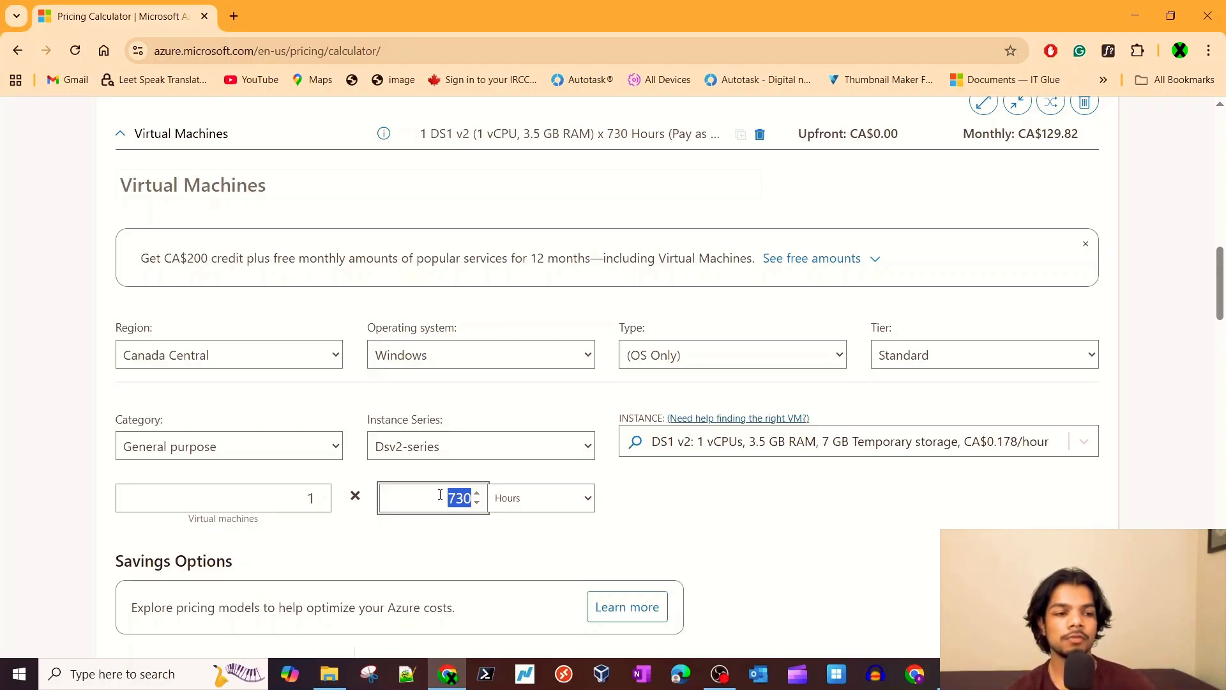
pyautogui.write('200')
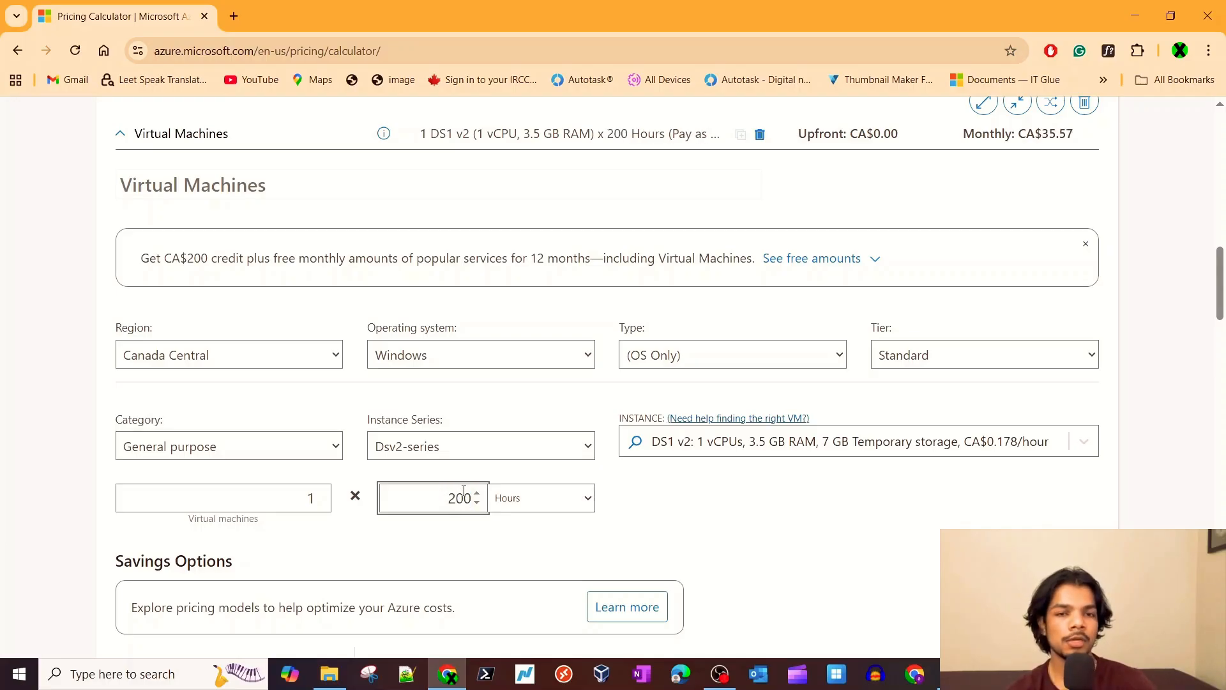
pyautogui.click(743, 529)
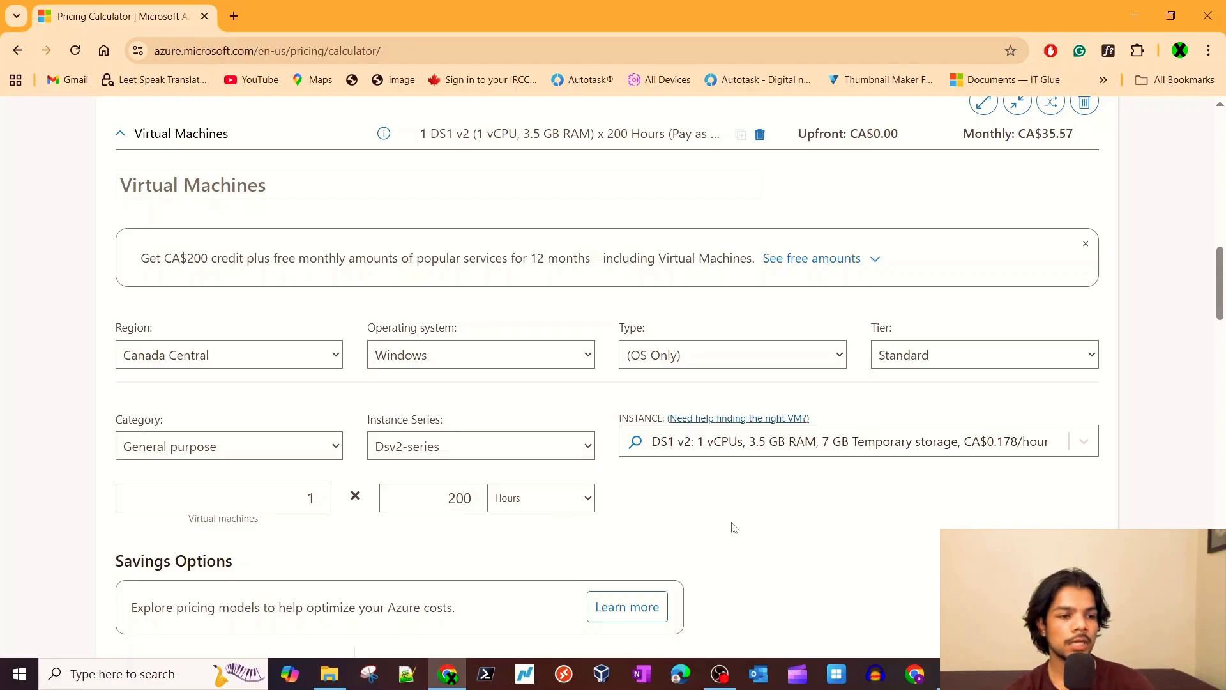
# Check the Virtual Machines item's monthly cost for the reduced usage hours.
pyautogui.scroll(1, 798, 529)
pyautogui.scroll(-1, 794, 529)
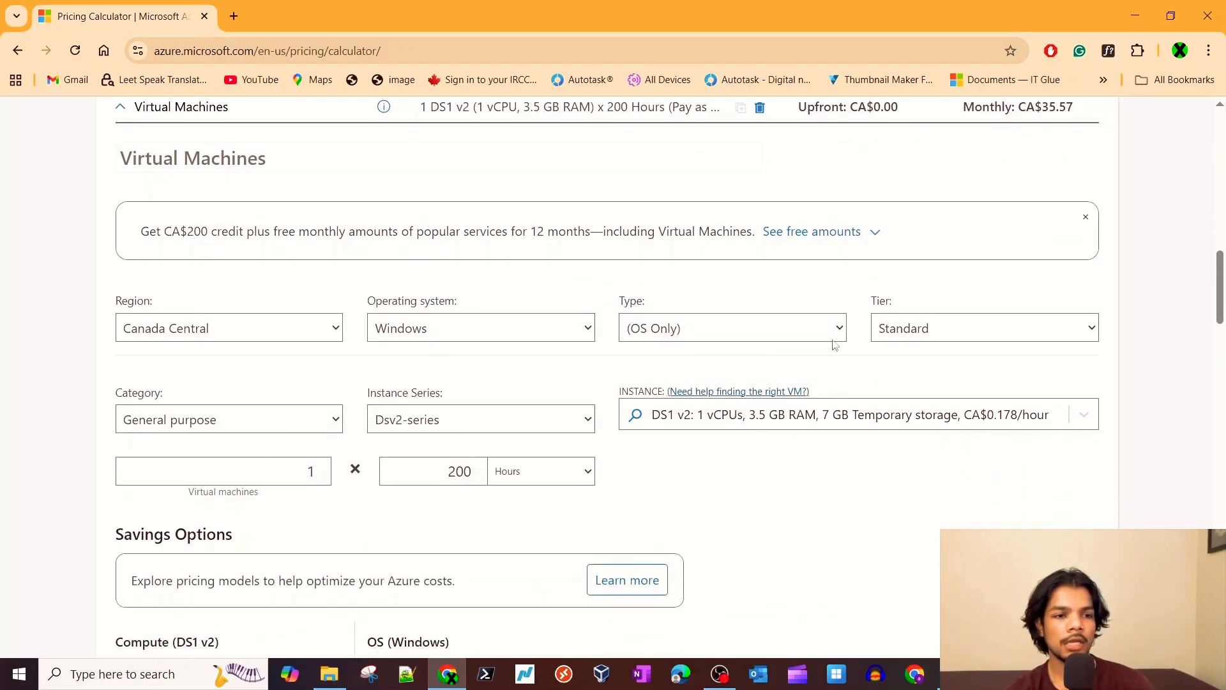
pyautogui.scroll(1, 1007, 219)
pyautogui.doubleClick(1056, 187)
pyautogui.click(1019, 247)
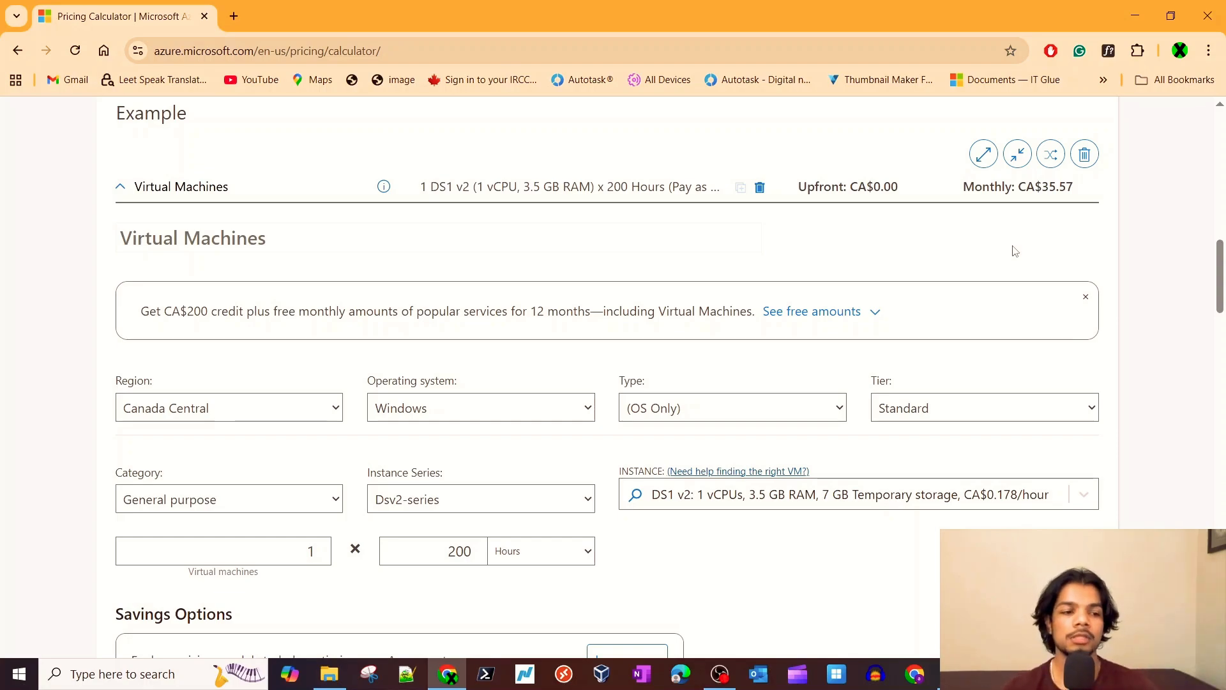
# Review the virtual machine's savings options, covering pay as you go, savings plans and reservations, along with the cost breakdown below them.
pyautogui.scroll(-2, 764, 354)
pyautogui.scroll(1, 834, 400)
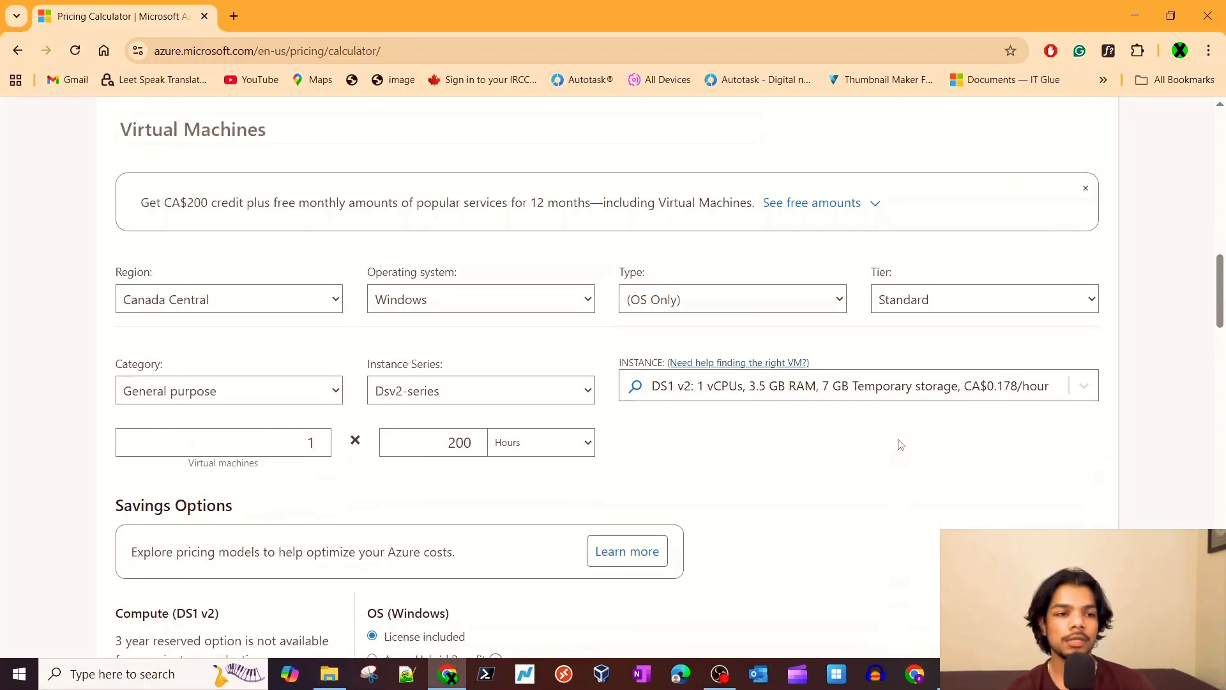
pyautogui.scroll(-1, 908, 464)
pyautogui.scroll(-2, 908, 464)
pyautogui.scroll(-4, 804, 405)
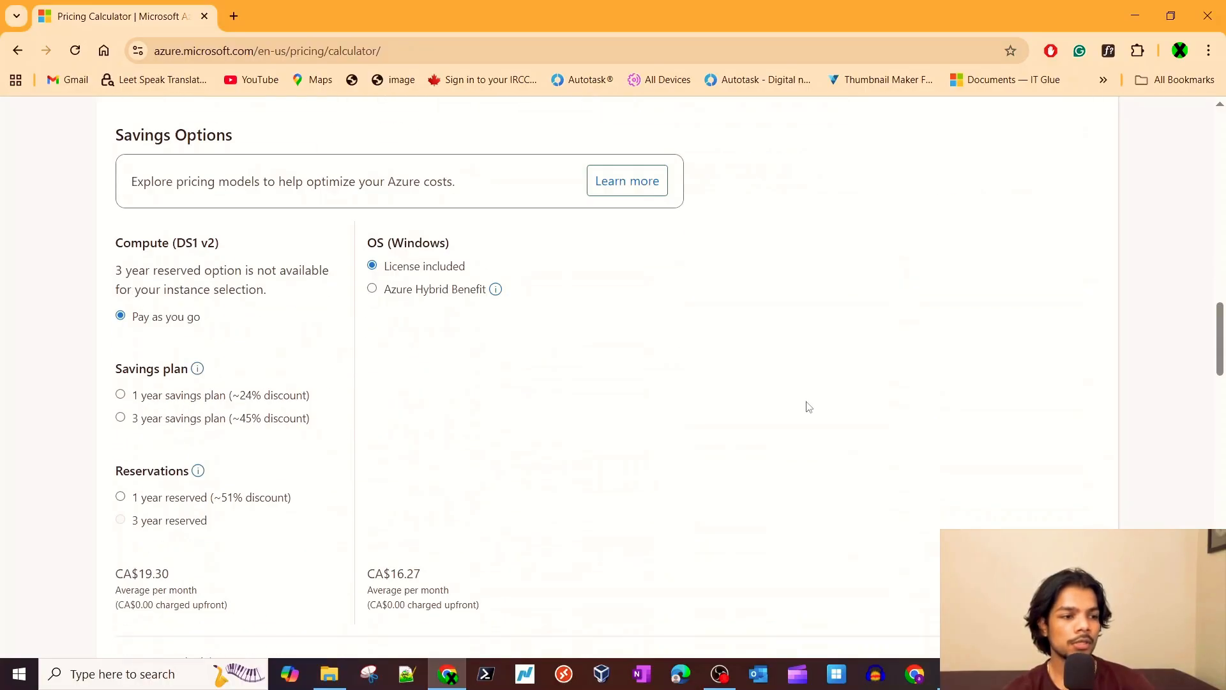
pyautogui.scroll(1, 243, 285)
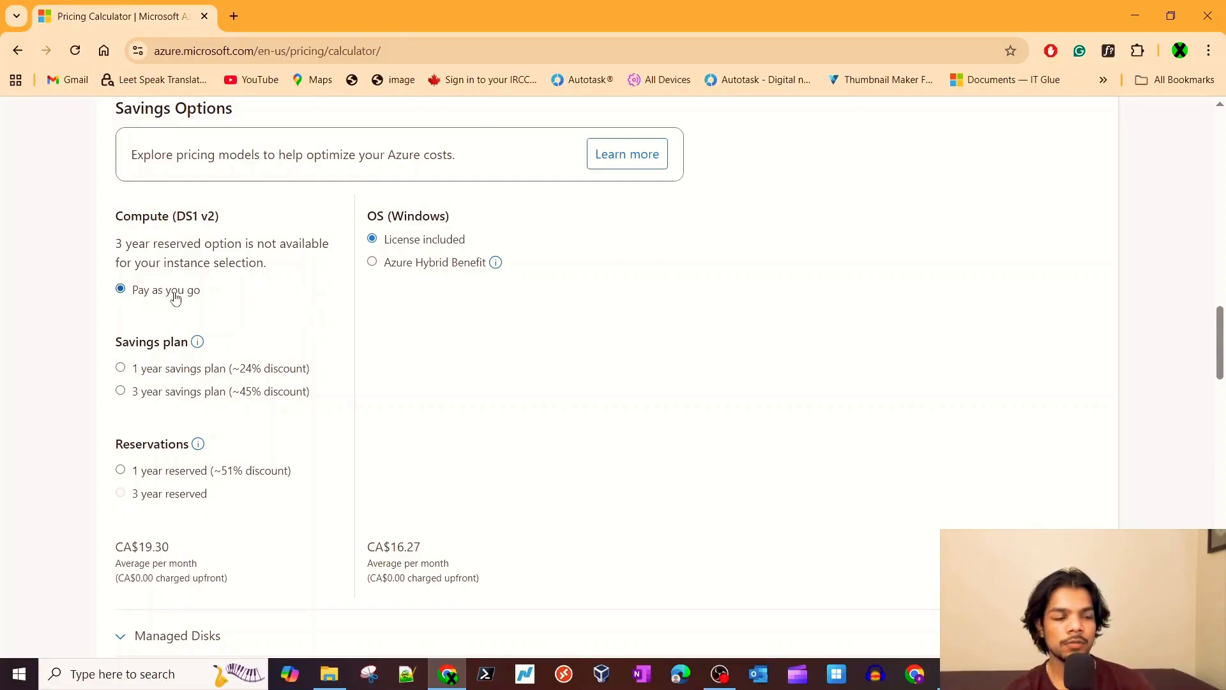
pyautogui.scroll(-1, 498, 369)
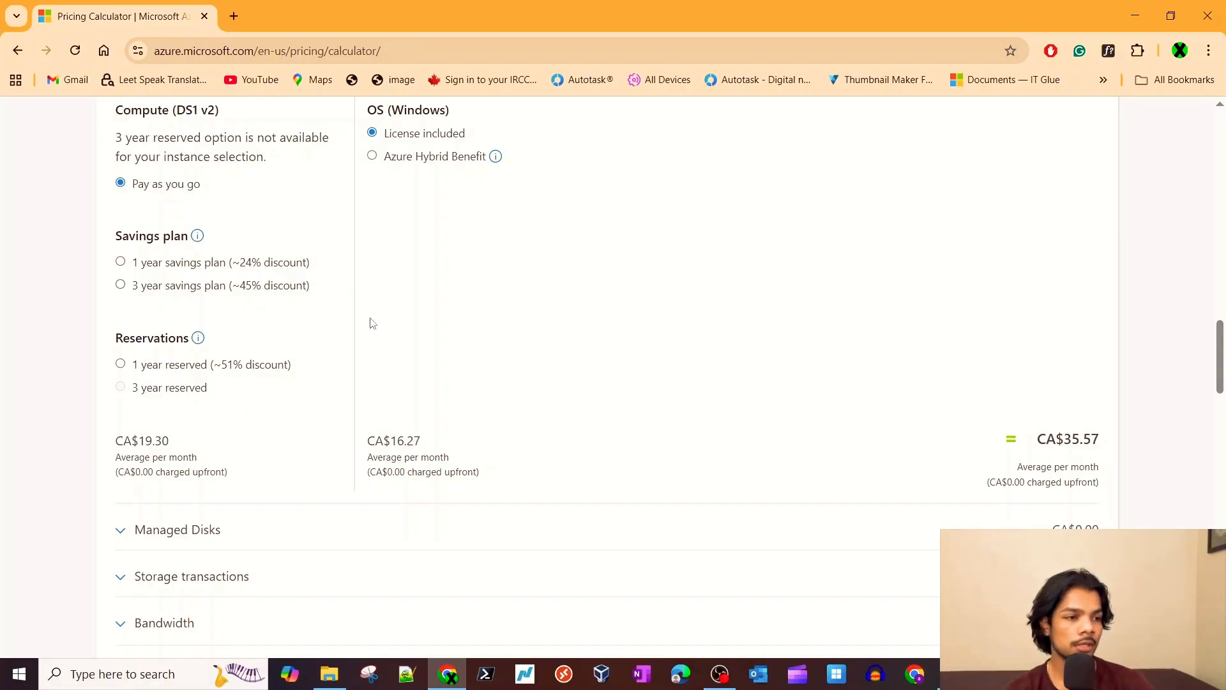
pyautogui.scroll(-1, 496, 339)
pyautogui.scroll(-3, 496, 338)
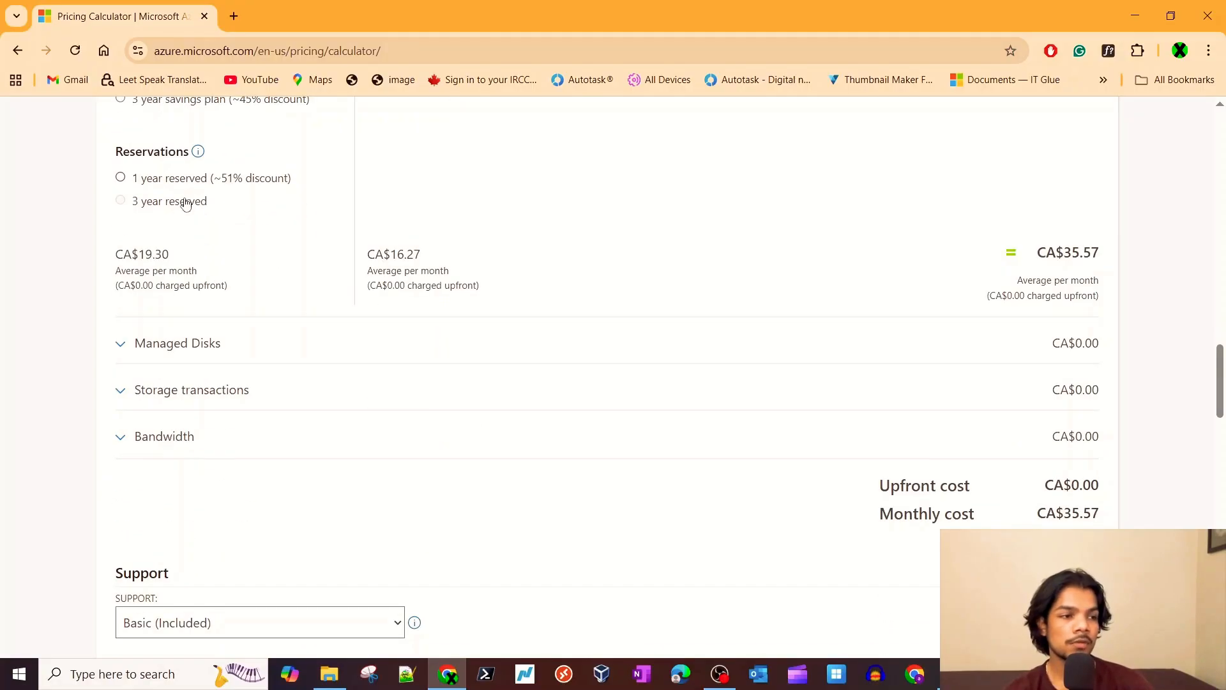
pyautogui.scroll(-2, 332, 322)
pyautogui.scroll(2, 255, 329)
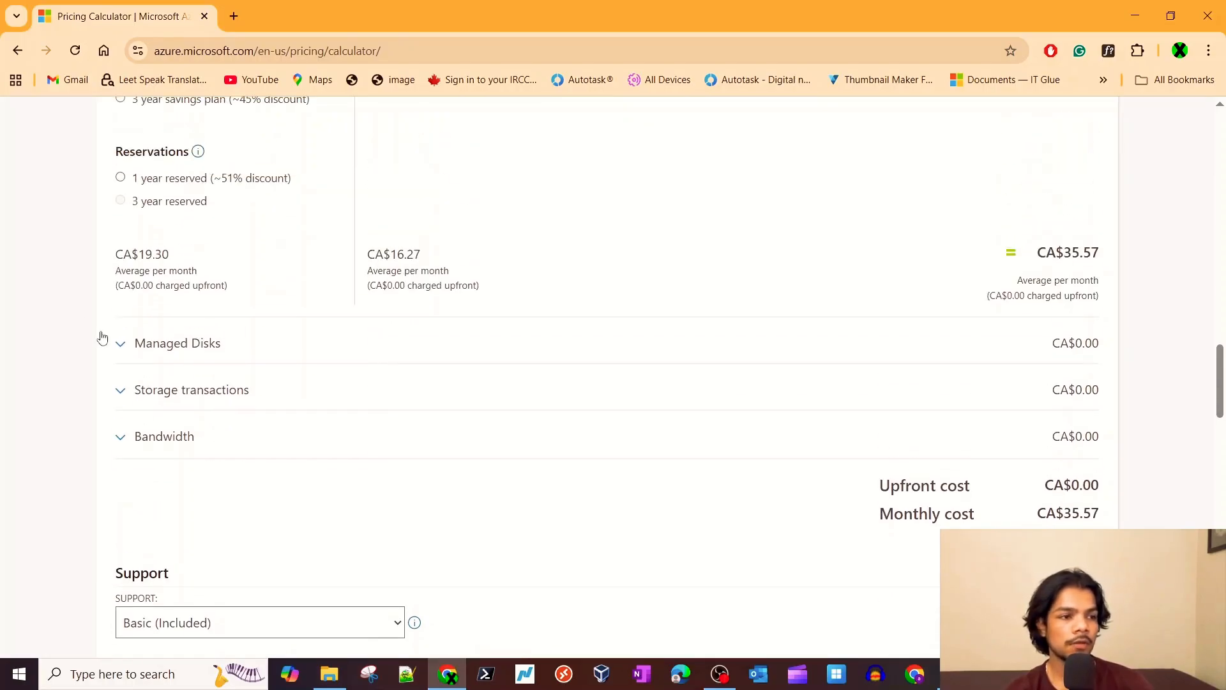
# Expand the virtual machine's Managed Disks section and set the disk tier to Standard SSD.
pyautogui.click(120, 345)
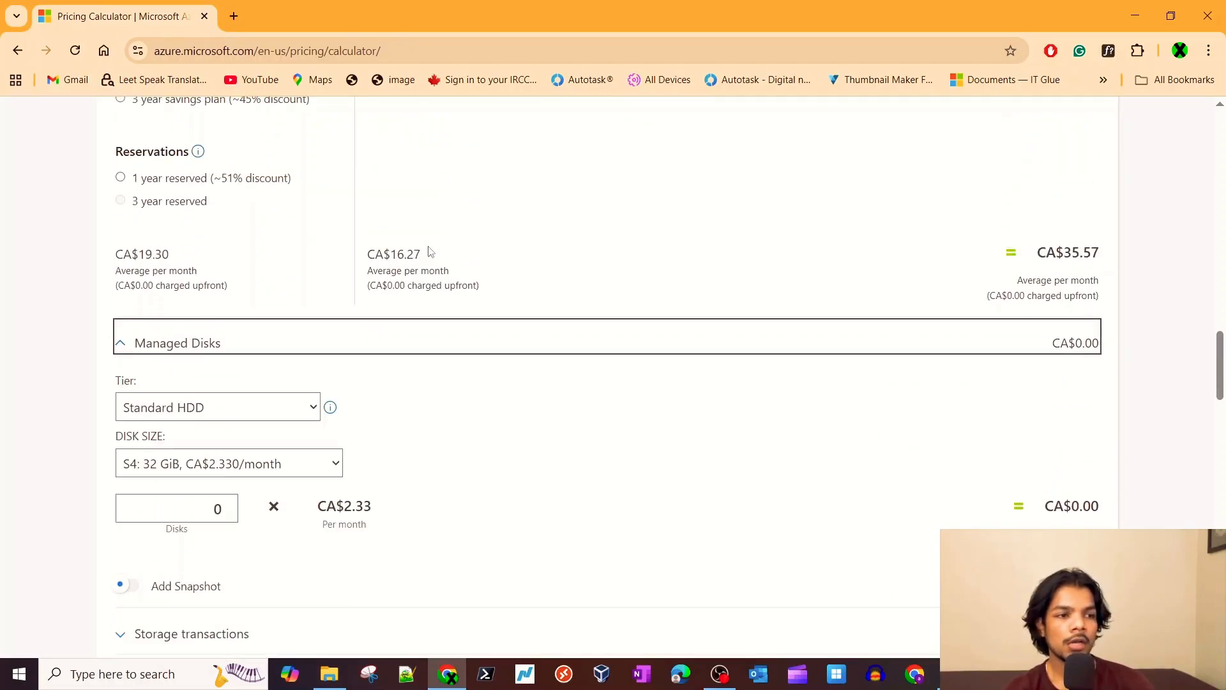
pyautogui.scroll(9, 428, 251)
pyautogui.scroll(-7, 430, 251)
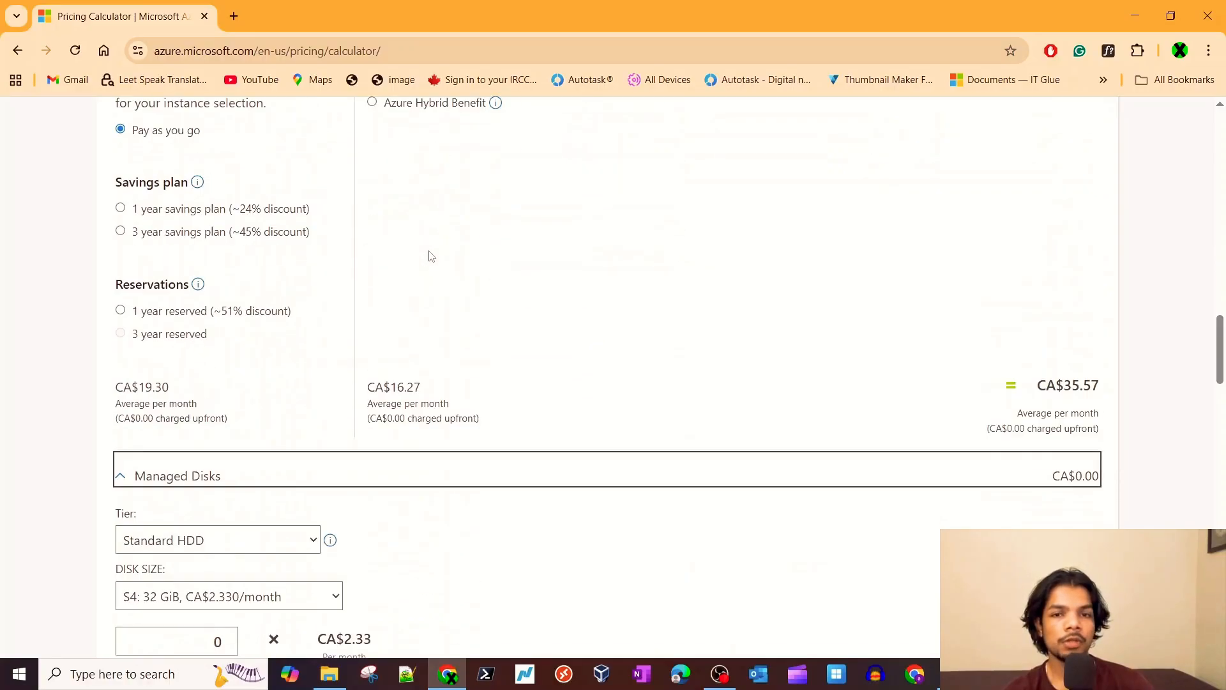
pyautogui.scroll(-5, 429, 255)
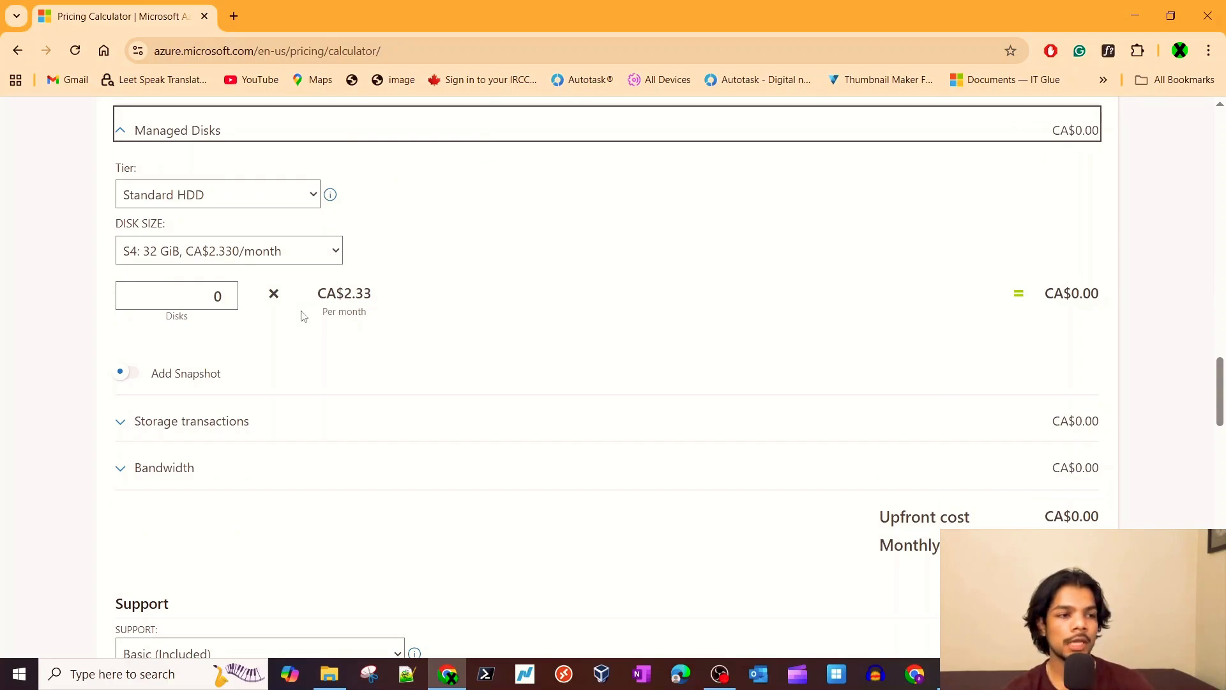
pyautogui.scroll(1, 260, 304)
pyautogui.click(264, 280)
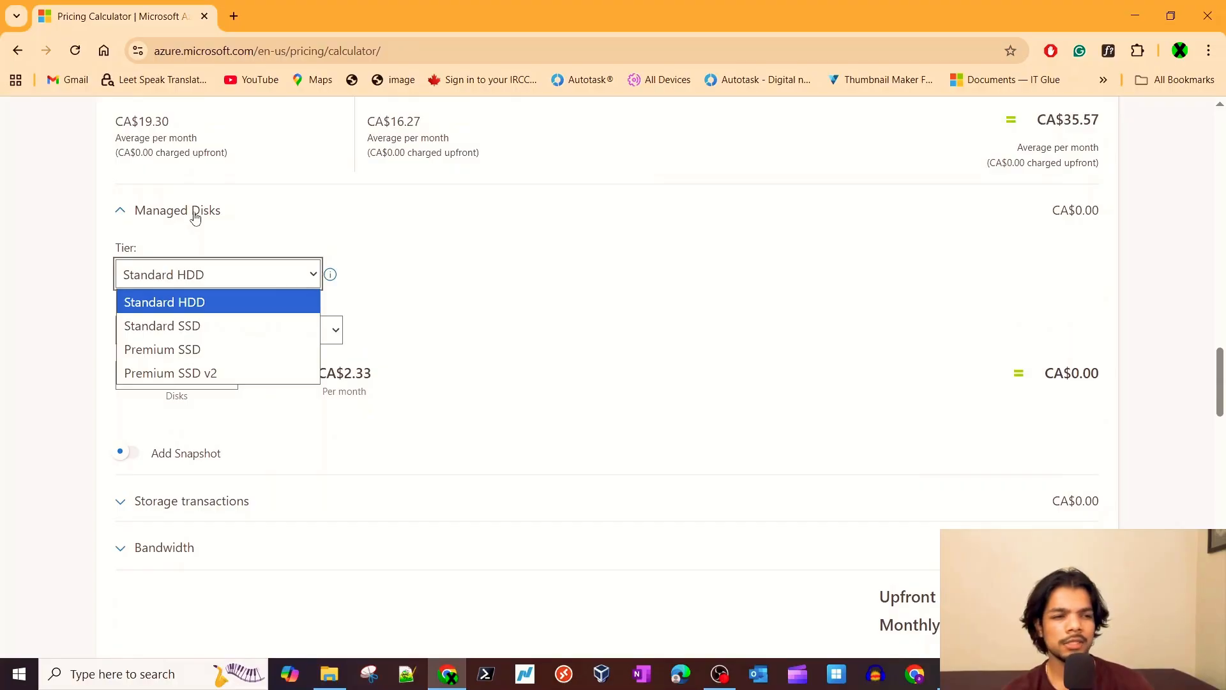
pyautogui.click(235, 274)
pyautogui.click(236, 277)
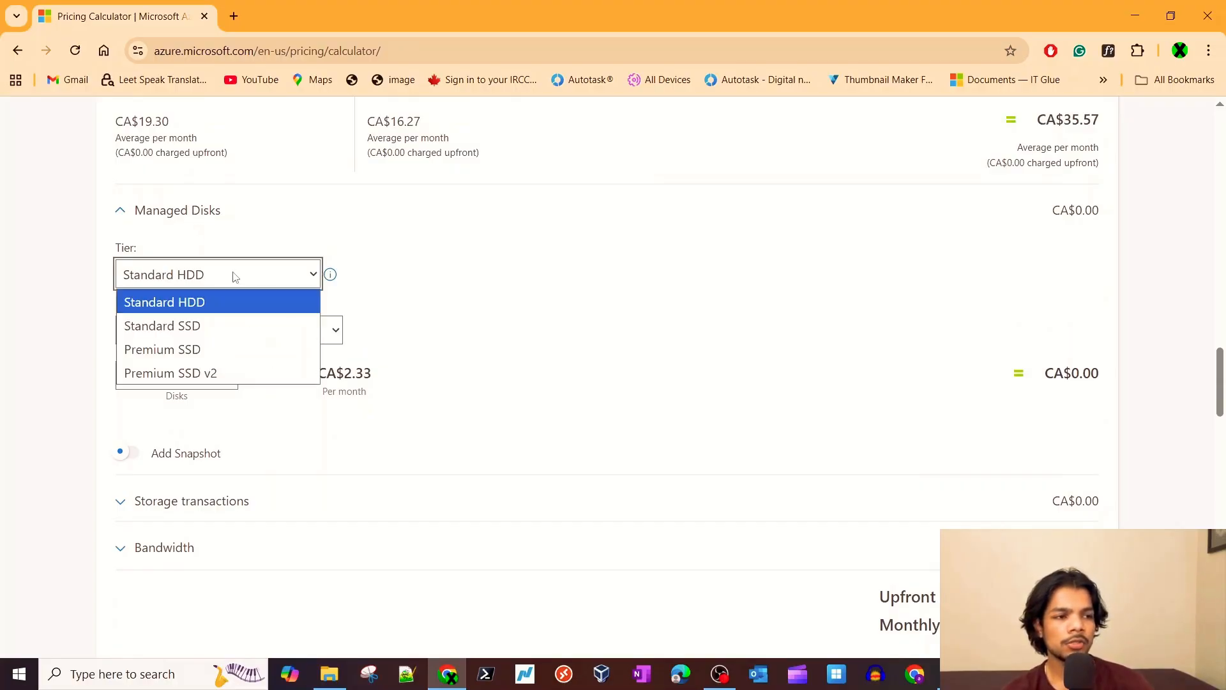
pyautogui.click(185, 326)
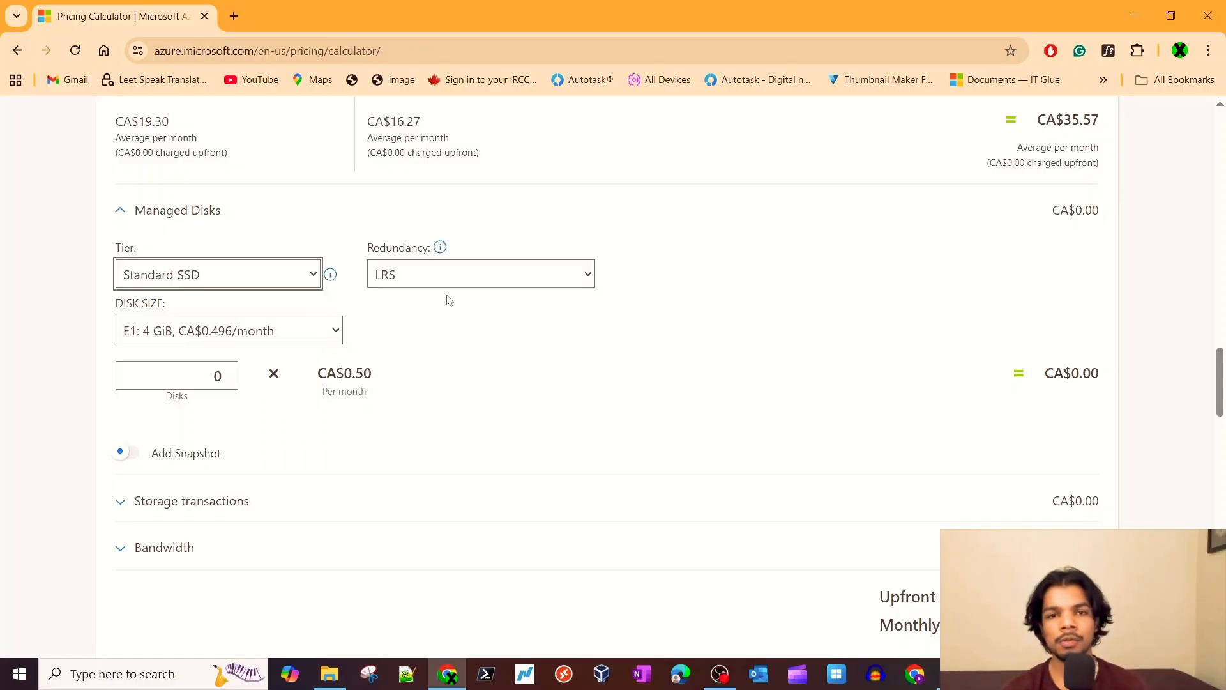
# Configure the managed disk with LRS redundancy, size E15 (256 GiB) and a quantity of 1 disk.
pyautogui.click(443, 274)
pyautogui.click(386, 306)
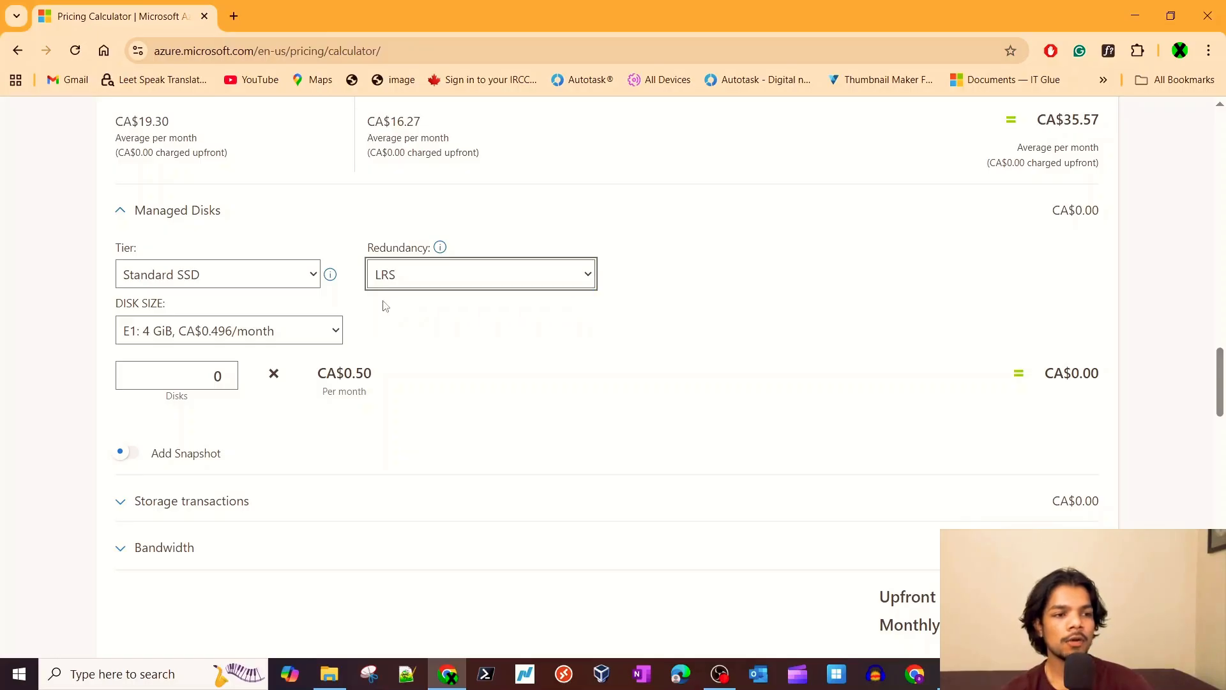
pyautogui.scroll(-2, 394, 283)
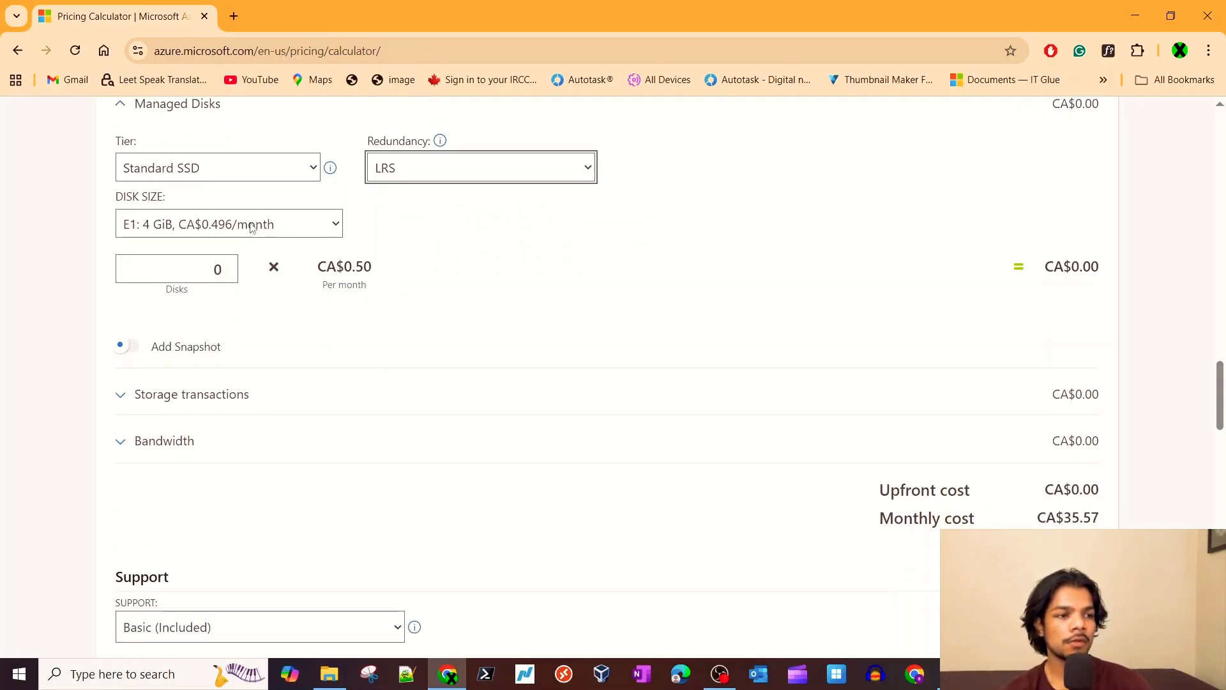
pyautogui.click(252, 229)
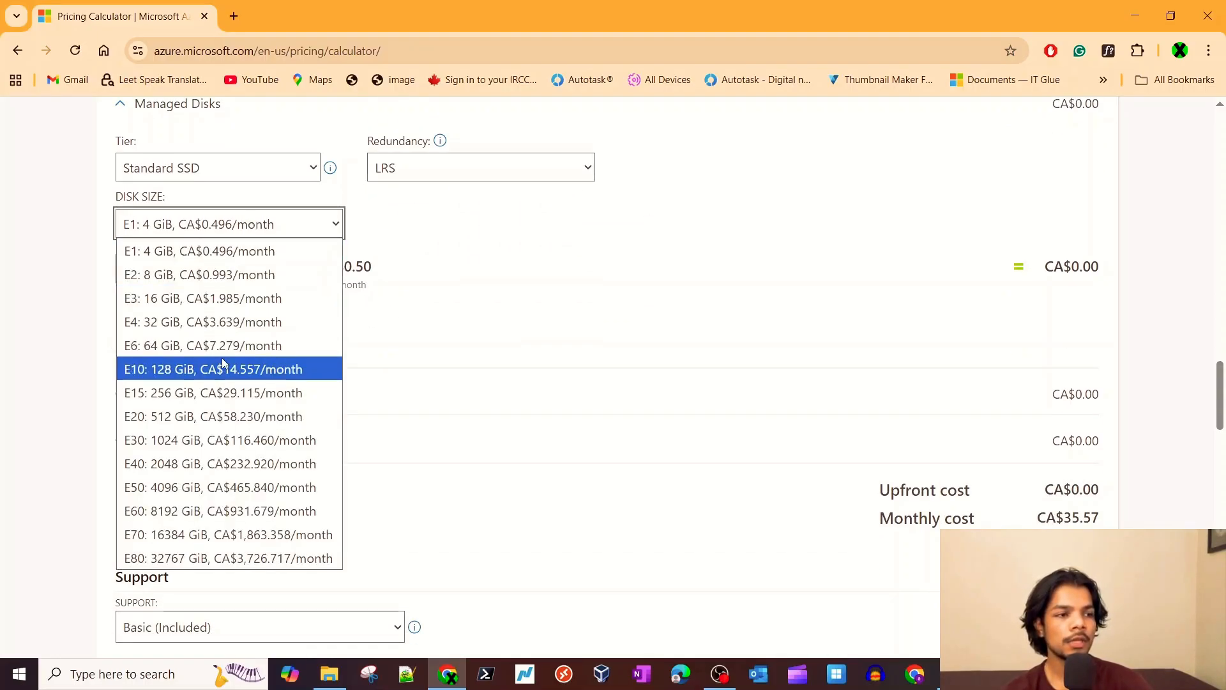
pyautogui.click(201, 393)
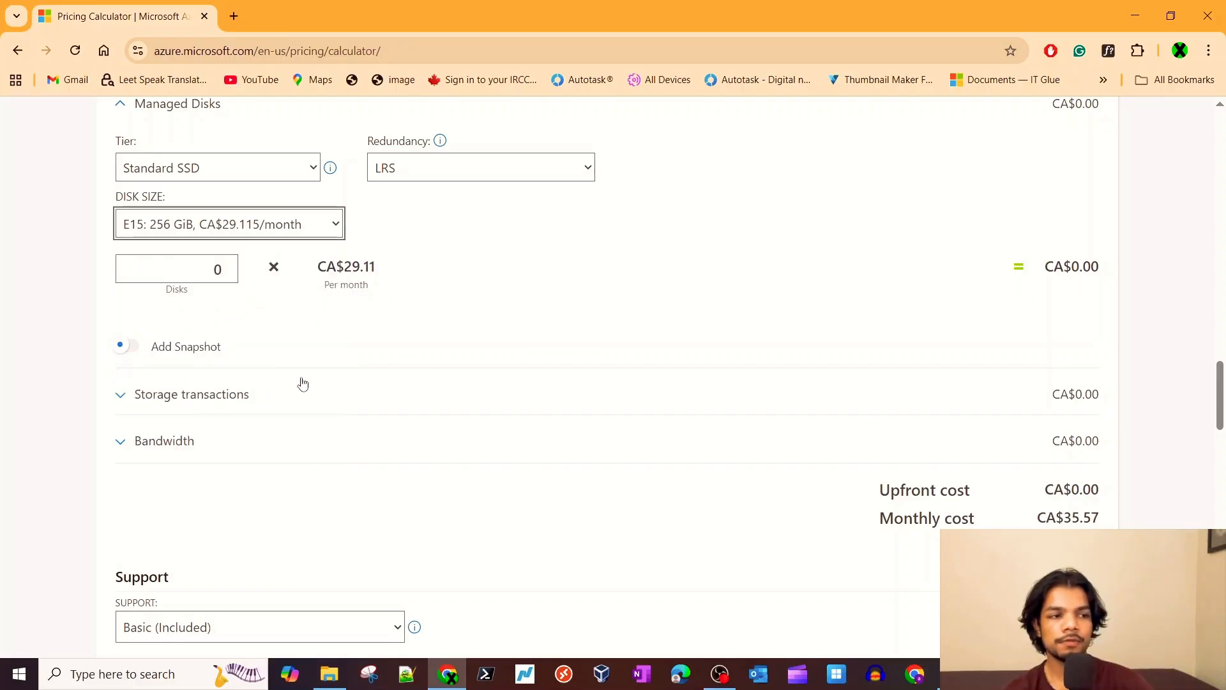
pyautogui.click(228, 264)
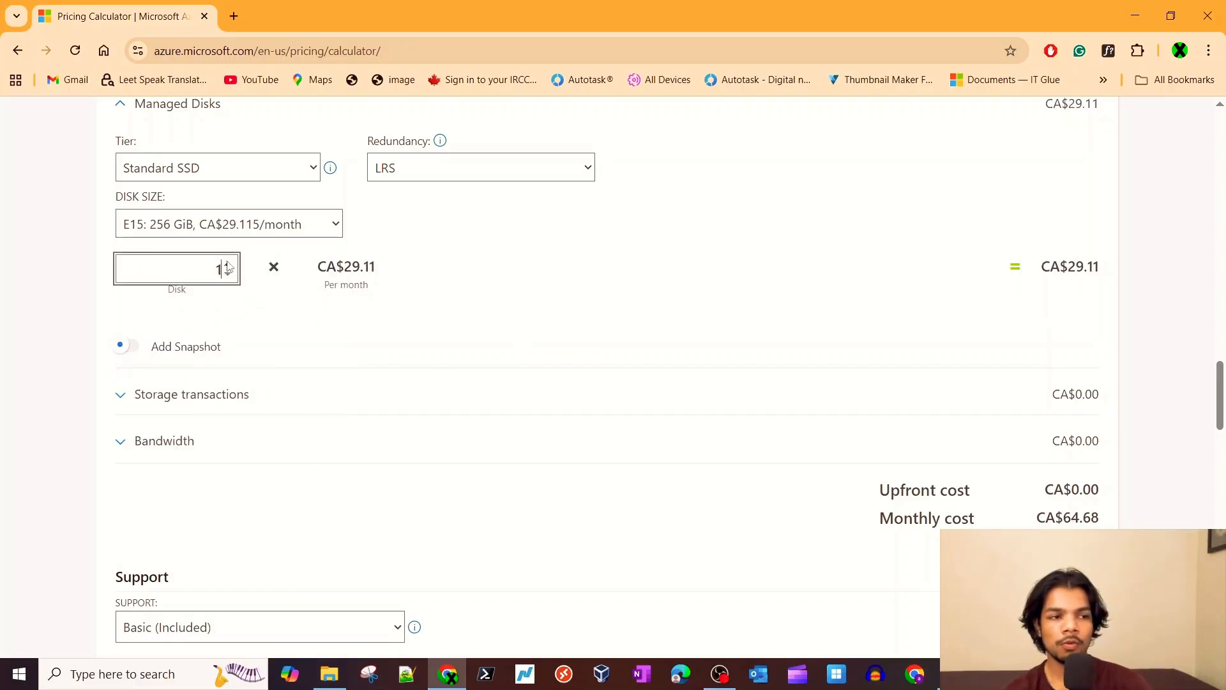
# Compare the managed disk cost and the compute and OS cost with the virtual machine's total monthly cost.
pyautogui.scroll(-1, 1024, 356)
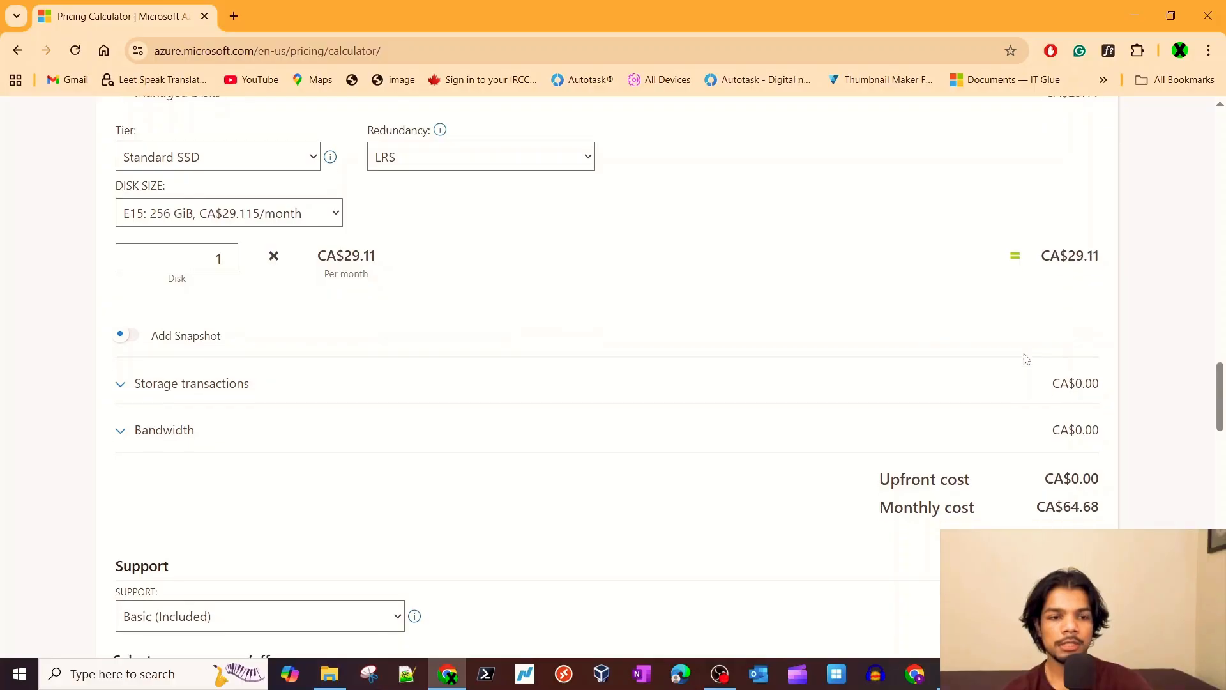
pyautogui.scroll(3, 1024, 356)
pyautogui.moveTo(1100, 400); pyautogui.dragTo(1060, 354)
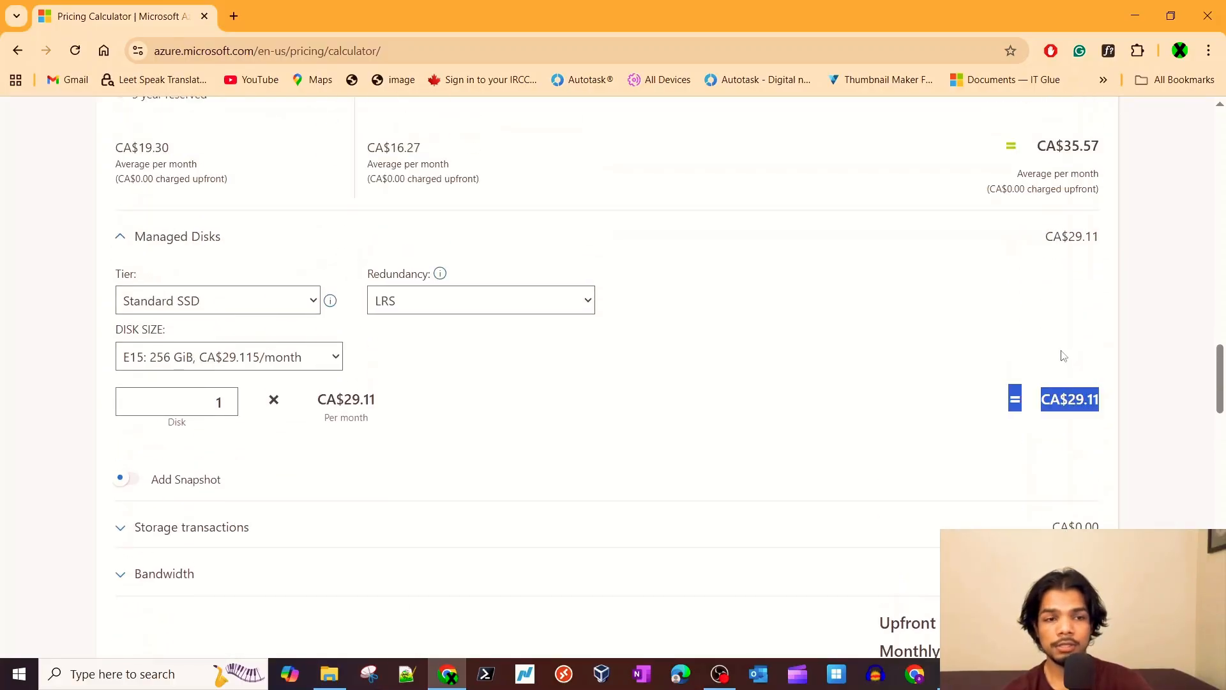
pyautogui.scroll(3, 1073, 378)
pyautogui.doubleClick(1070, 304)
pyautogui.scroll(-5, 1067, 337)
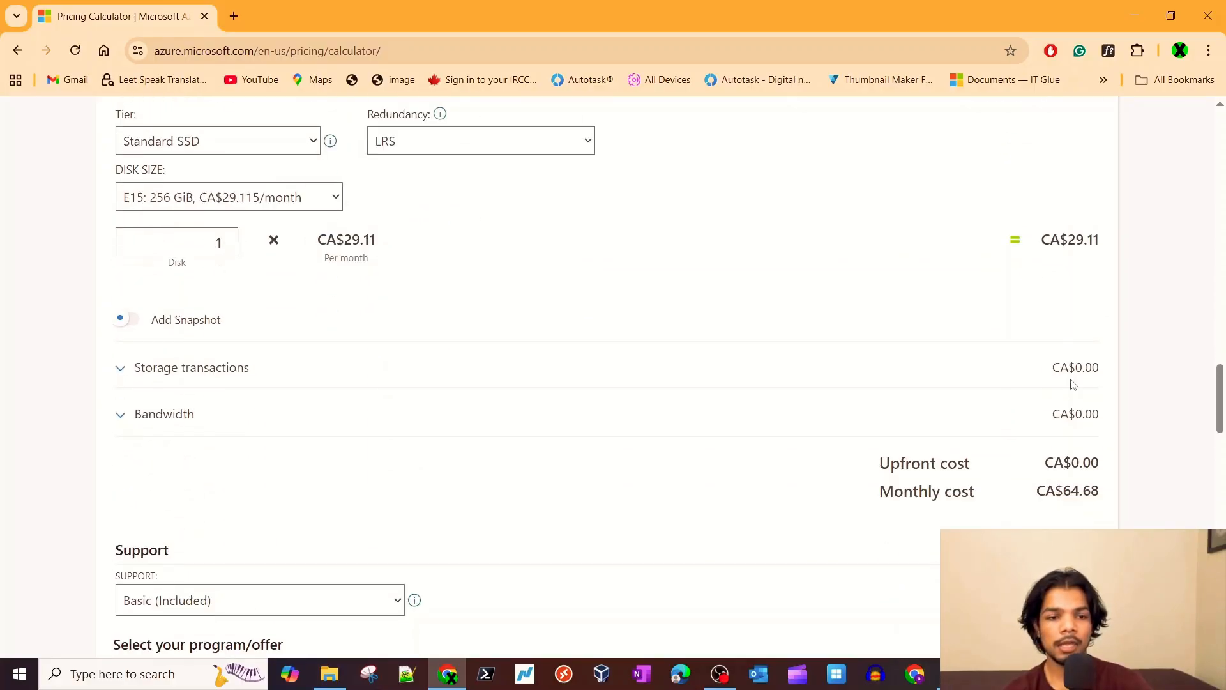
pyautogui.scroll(10, 1073, 383)
pyautogui.scroll(-14, 1073, 384)
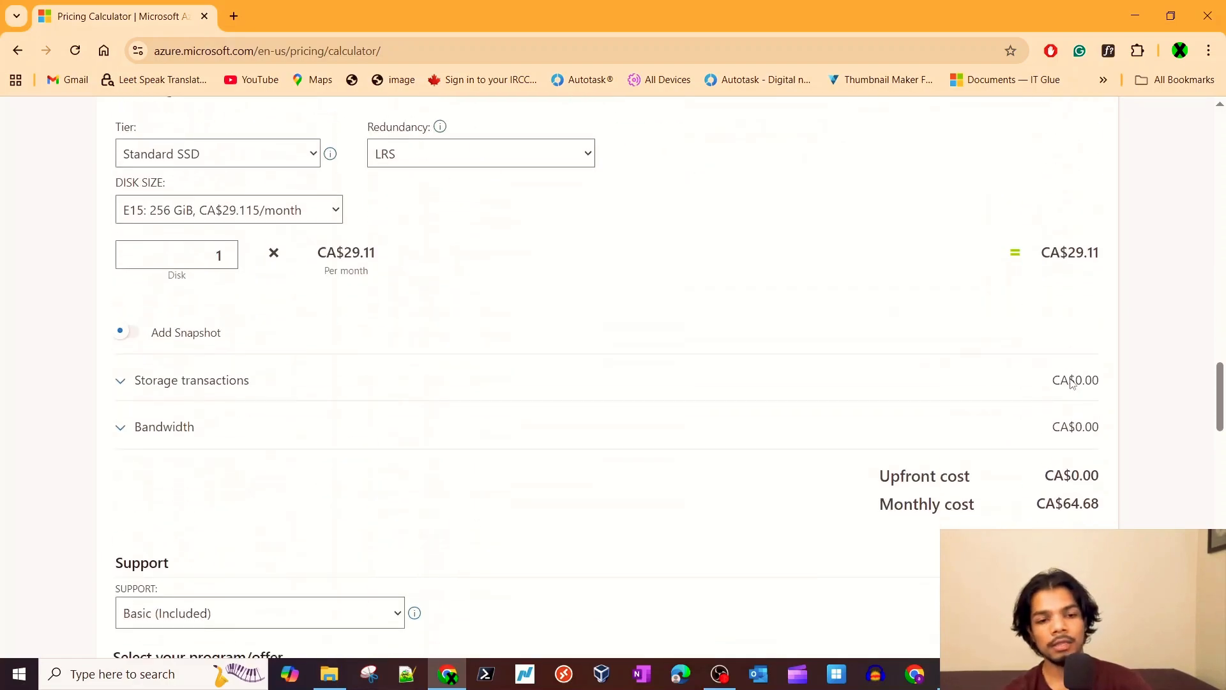
pyautogui.scroll(1, 959, 302)
pyautogui.doubleClick(960, 303)
pyautogui.click(1082, 298)
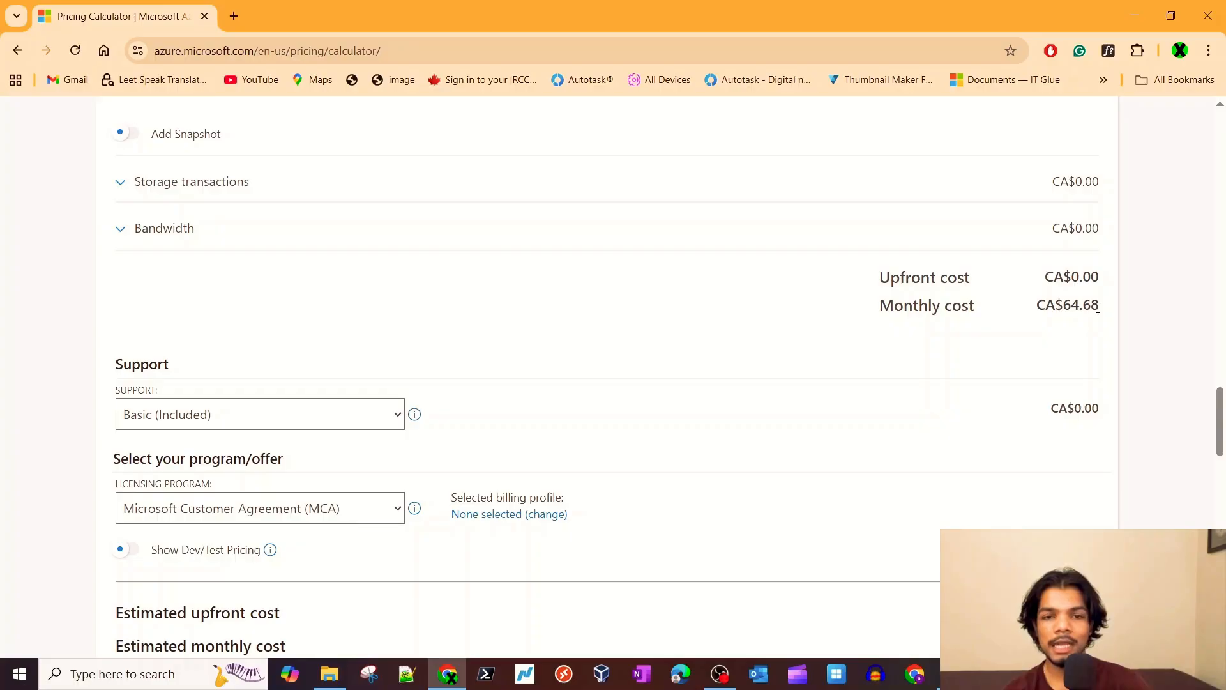
# Review the support and licensing choices, selecting Basic (Included) support and the Microsoft Customer Agreement (MCA) licensing program.
pyautogui.scroll(-3, 1133, 352)
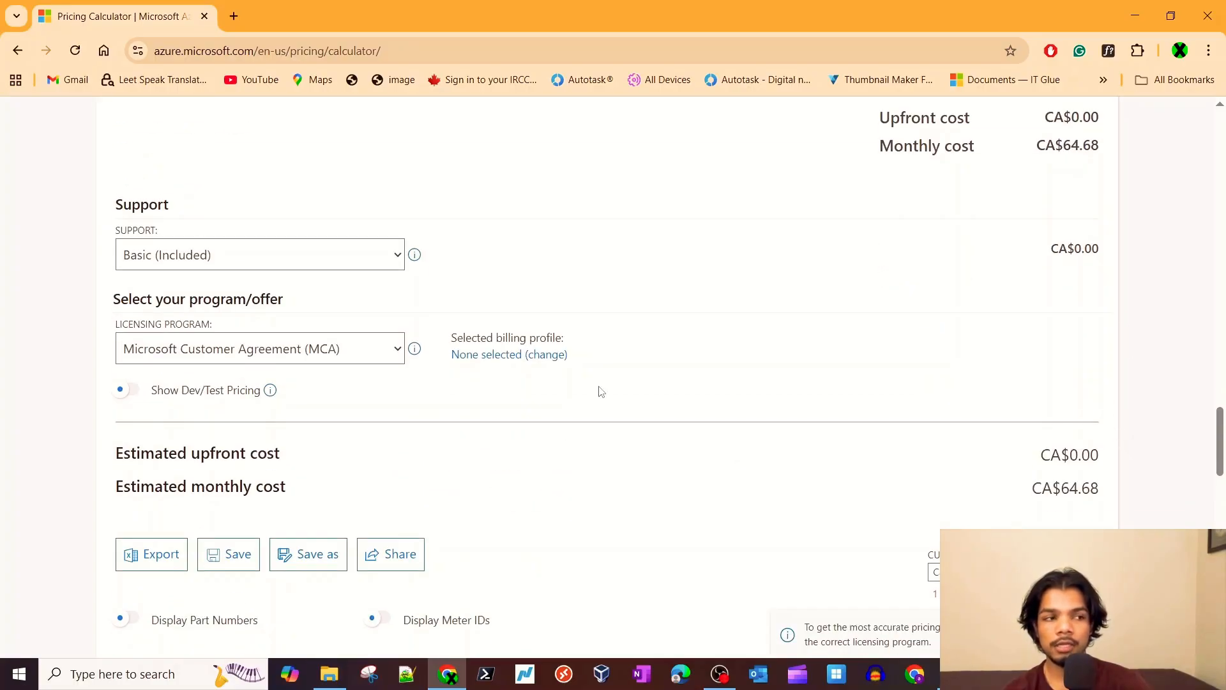
pyautogui.scroll(2, 597, 395)
pyautogui.click(345, 394)
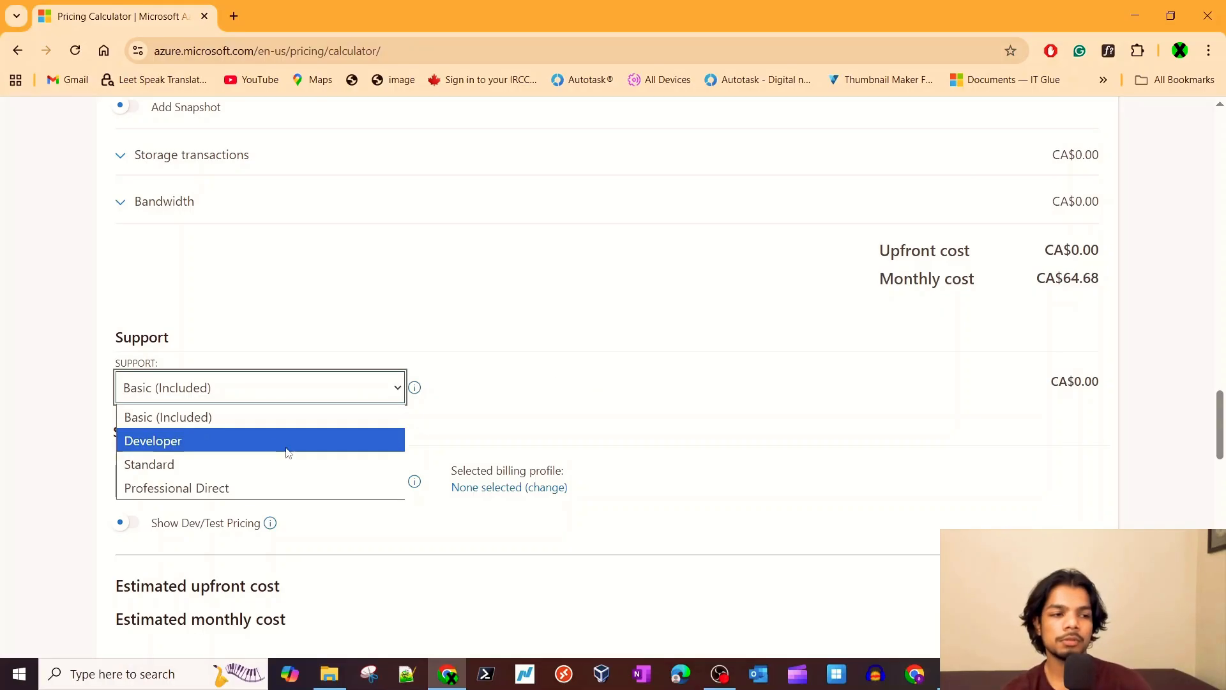
pyautogui.click(477, 420)
pyautogui.click(312, 394)
pyautogui.click(258, 419)
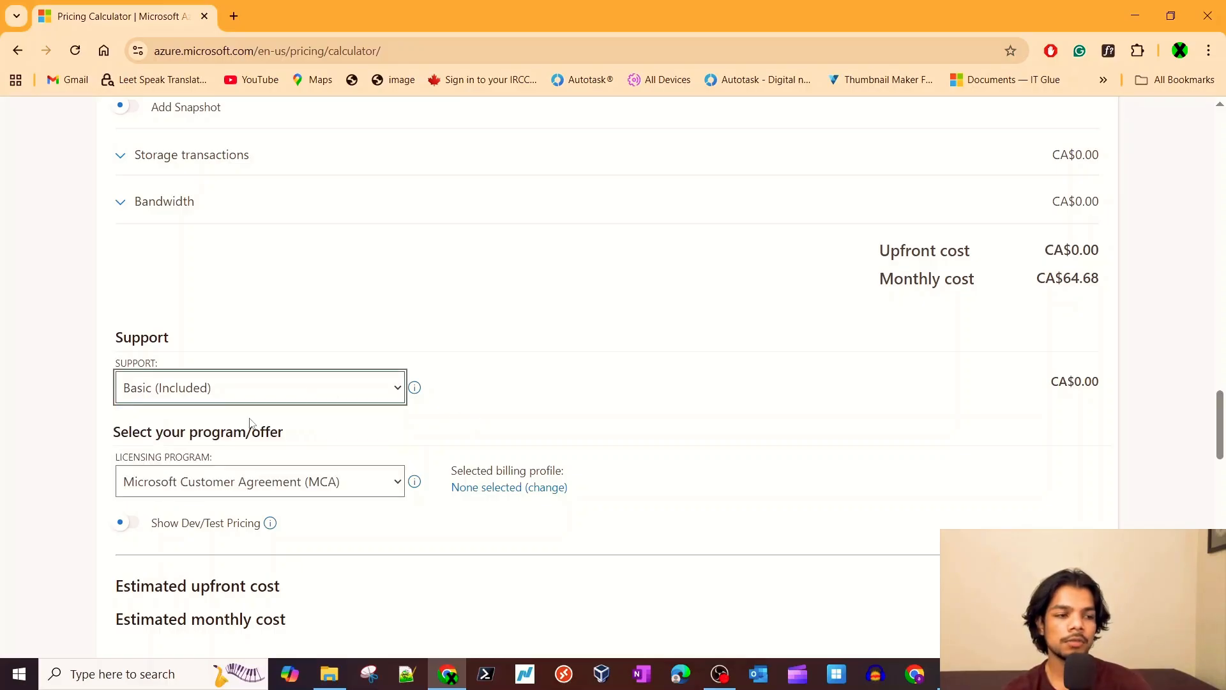
pyautogui.scroll(-2, 252, 430)
pyautogui.click(329, 349)
pyautogui.click(230, 385)
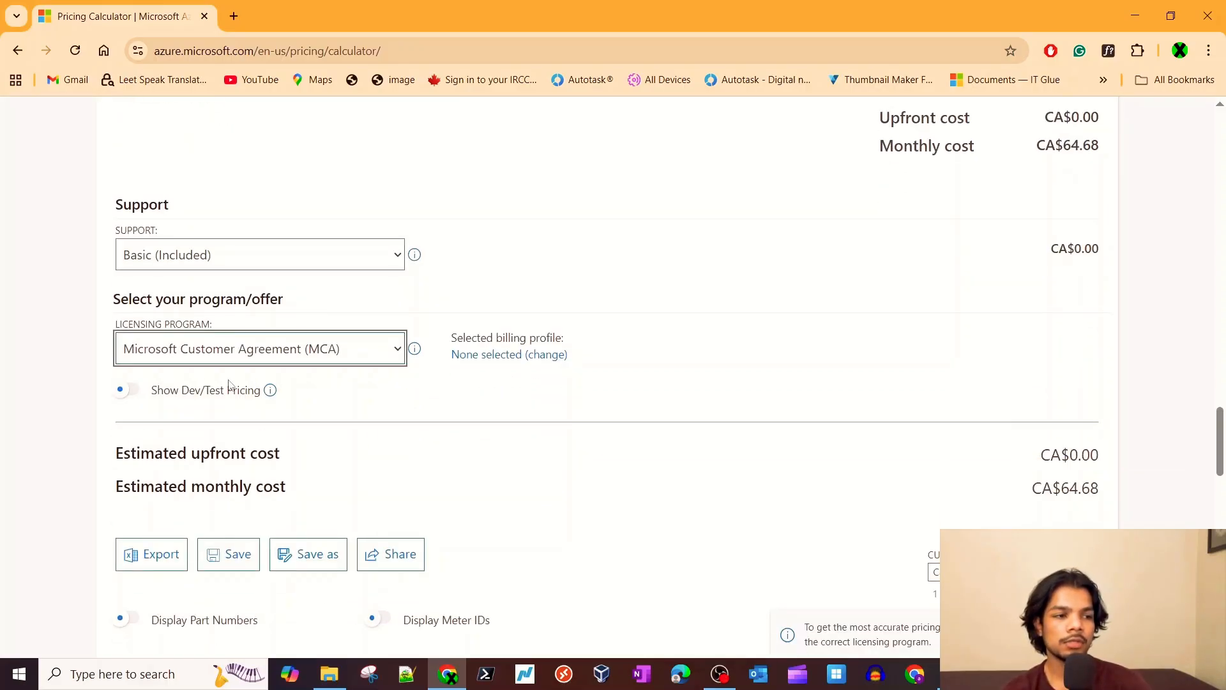
# Generate a share link for the estimate and copy it.
pyautogui.scroll(-2, 307, 383)
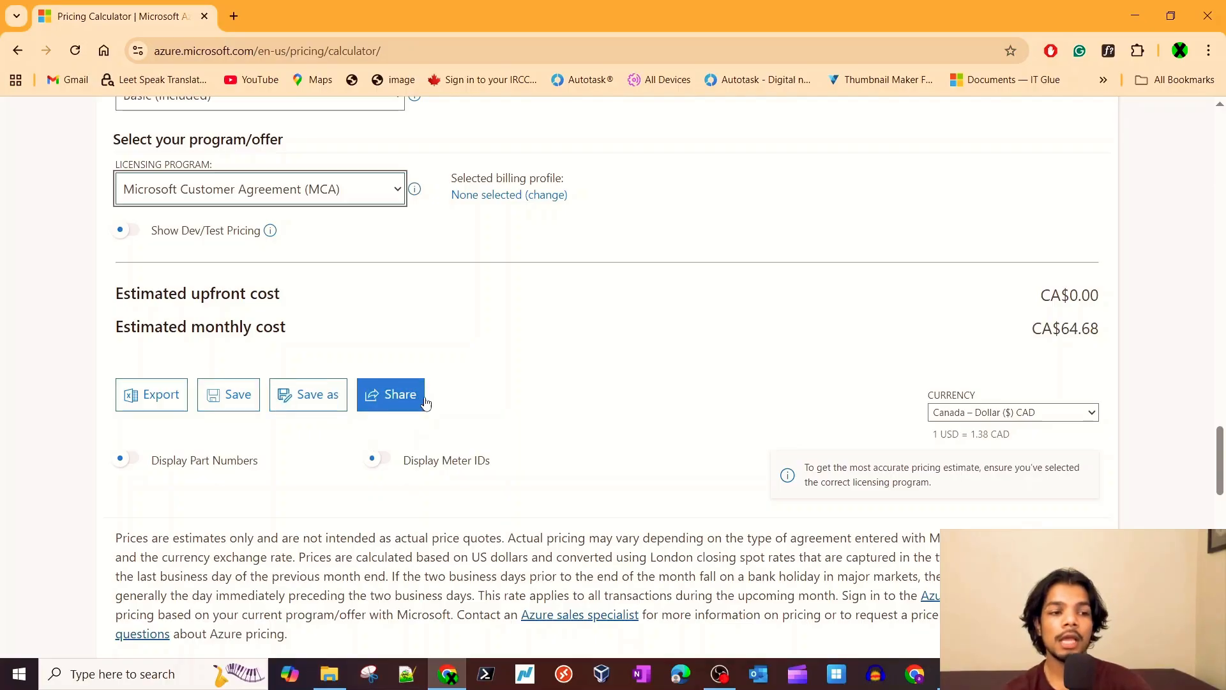
pyautogui.click(400, 407)
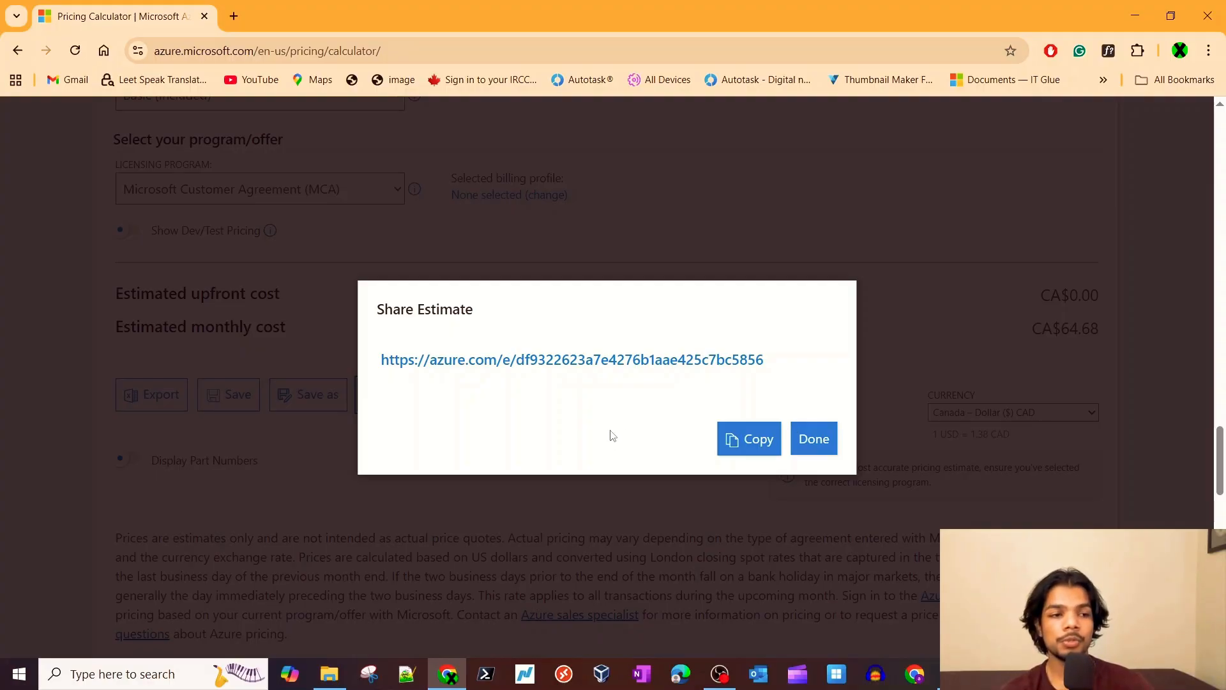
pyautogui.click(731, 439)
# Open the copied share link in a new browser tab, dismiss the dialogs, and review the shared estimate through to its estimated monthly cost.
pyautogui.click(235, 18)
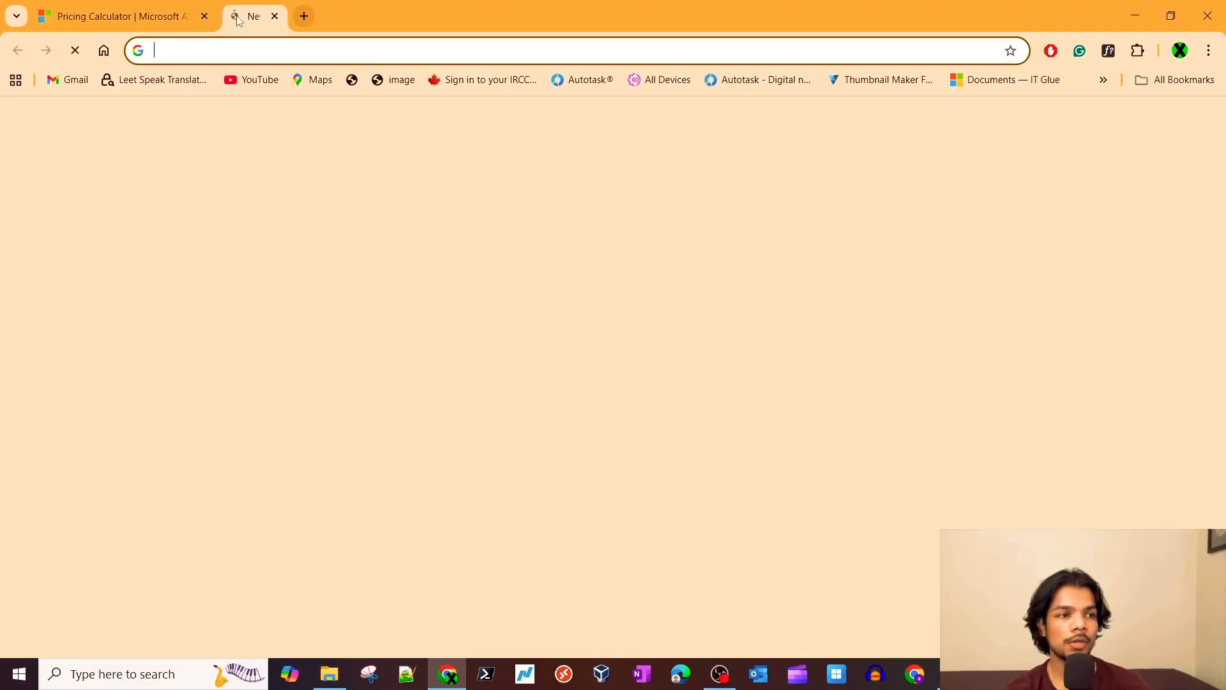
pyautogui.hotkey('ctrl', 'v')
pyautogui.write('.')
pyautogui.press('Return')
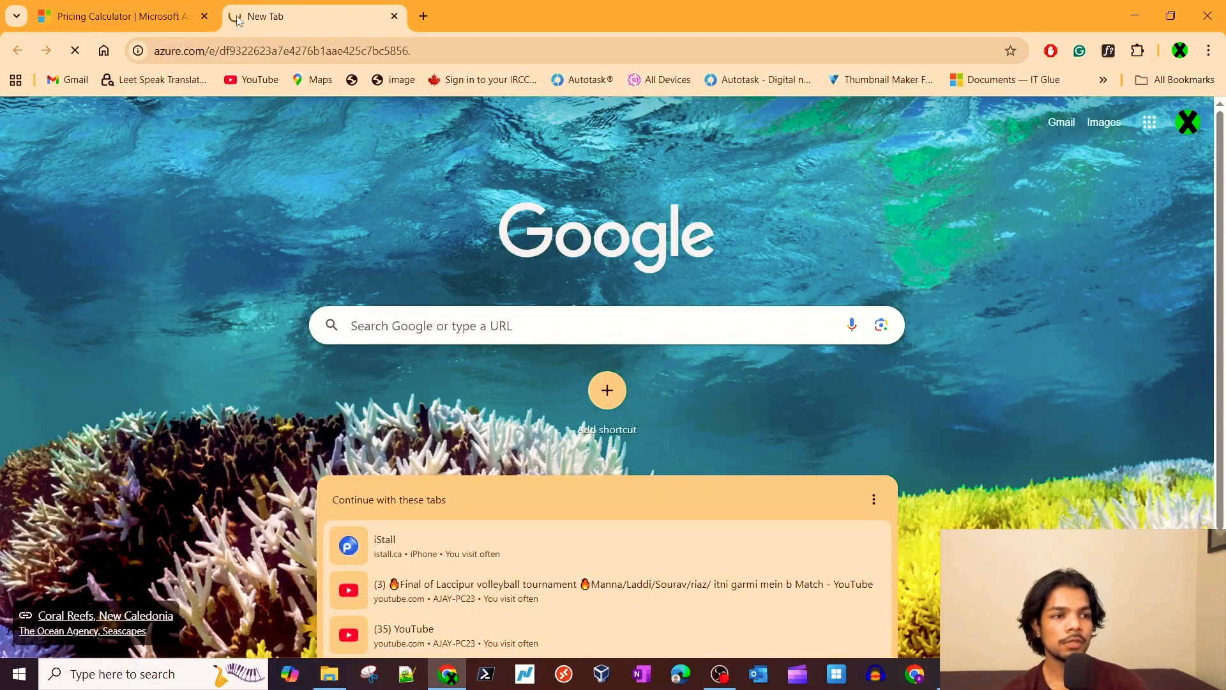
pyautogui.scroll(-3, 523, 288)
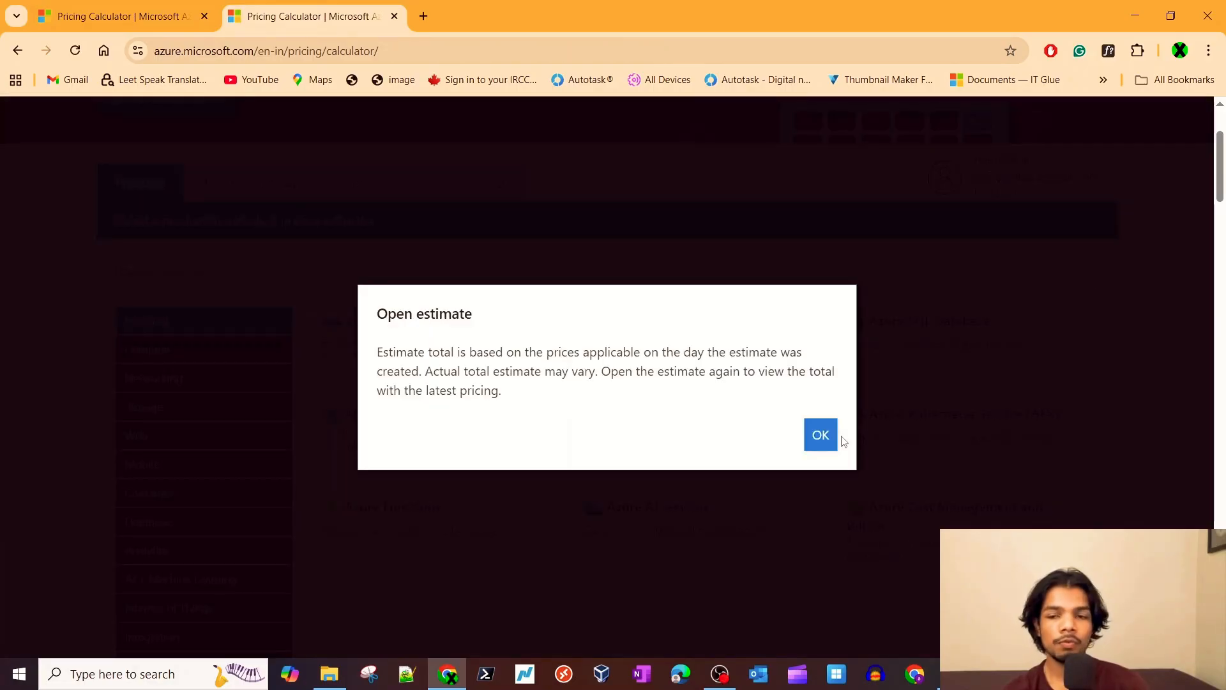
pyautogui.click(821, 433)
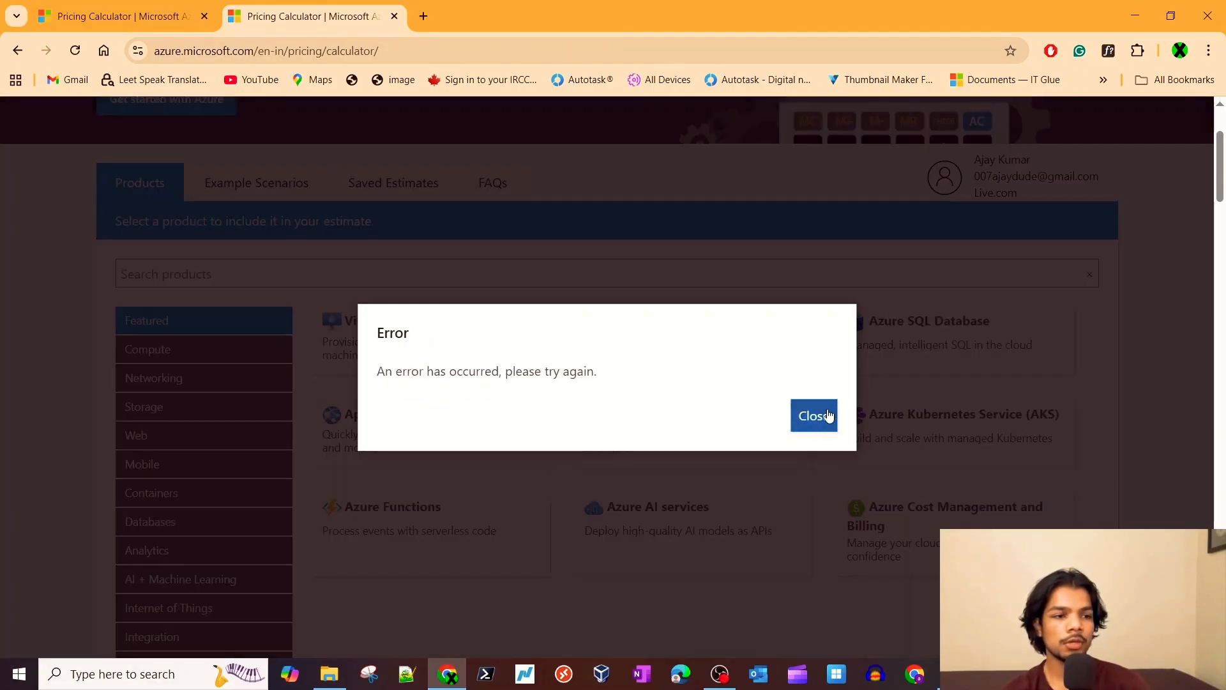
pyautogui.click(812, 416)
pyautogui.scroll(-8, 511, 433)
pyautogui.scroll(-15, 517, 428)
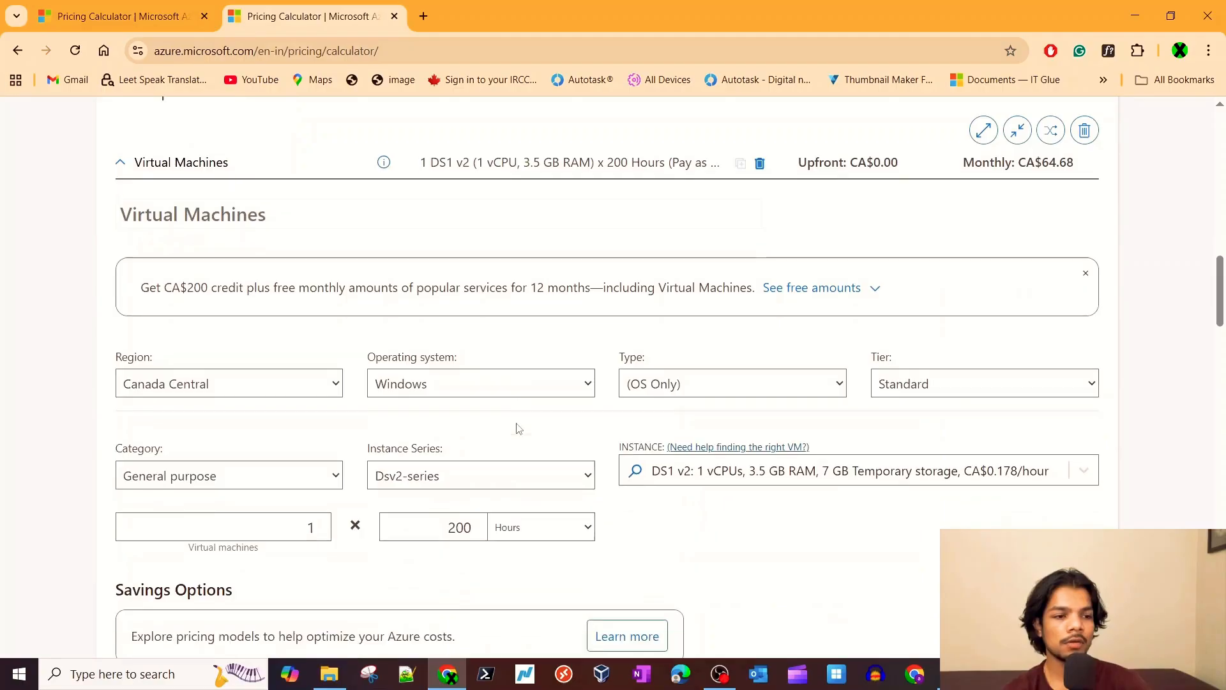
pyautogui.scroll(-8, 546, 436)
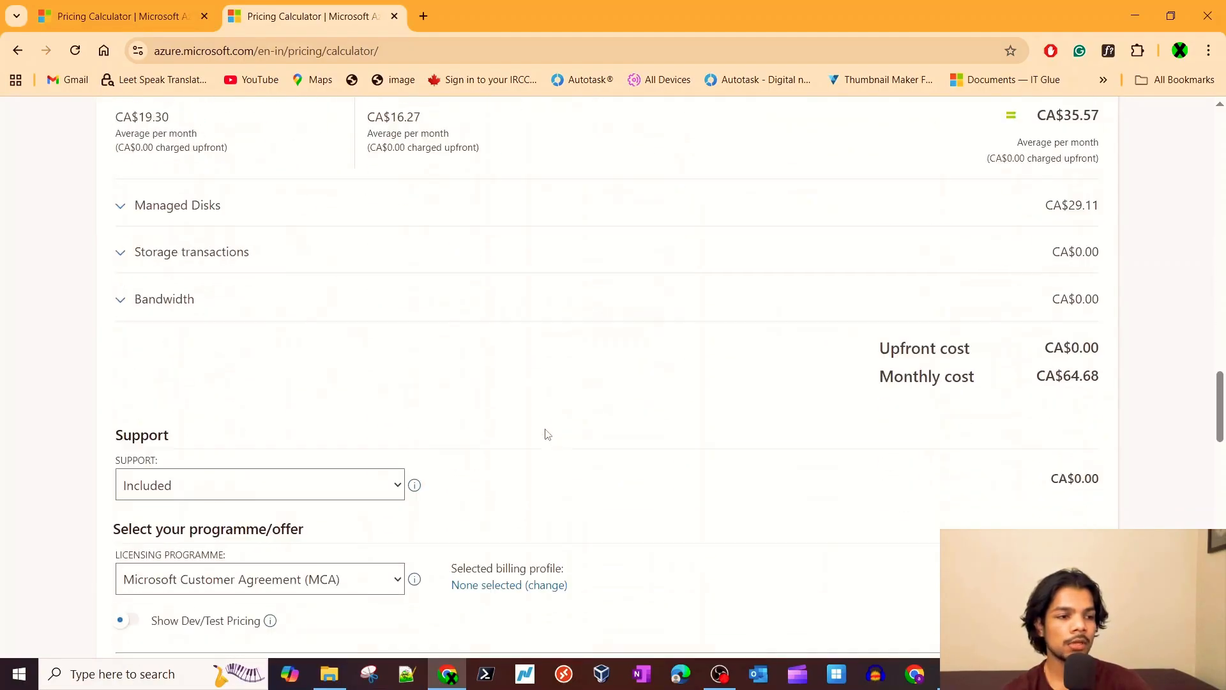
pyautogui.scroll(-2, 1016, 506)
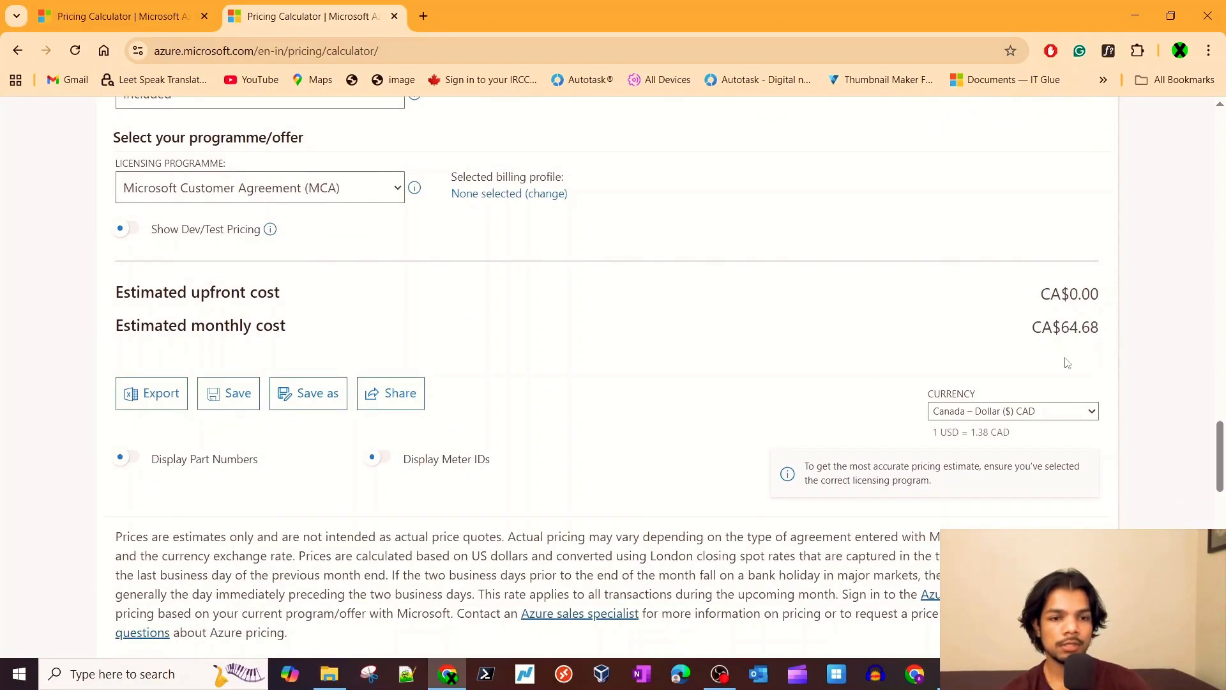
# Return to the browser tab with the original estimate, copy its share link again and close the Share Estimate dialog.
pyautogui.click(124, 16)
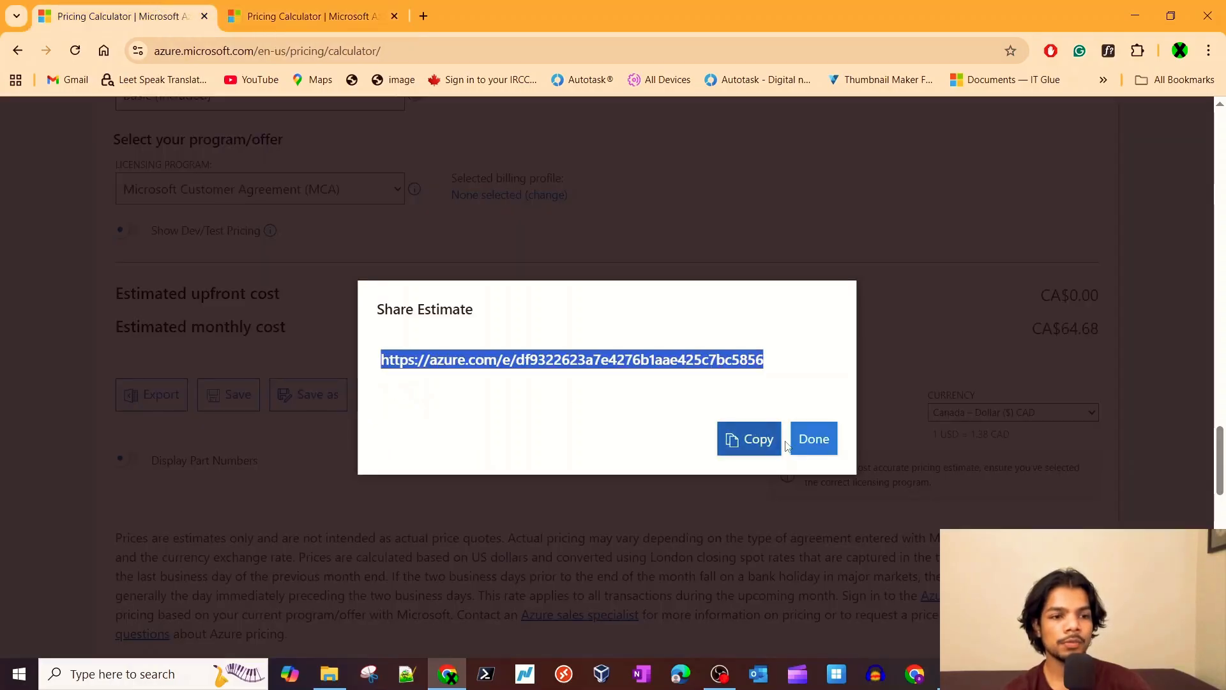
pyautogui.click(744, 439)
pyautogui.click(812, 441)
# Search the calculator's products for "backu", add Azure Backup to the Example estimate and go to its settings.
pyautogui.scroll(15, 764, 407)
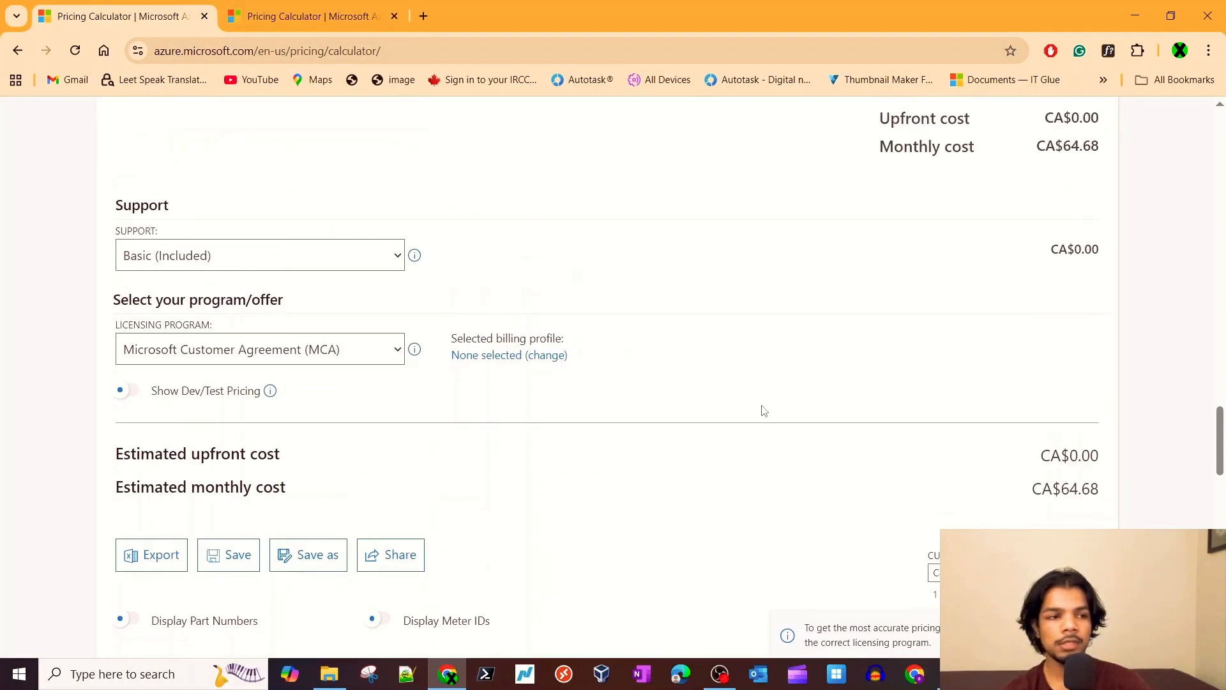
pyautogui.scroll(9, 762, 406)
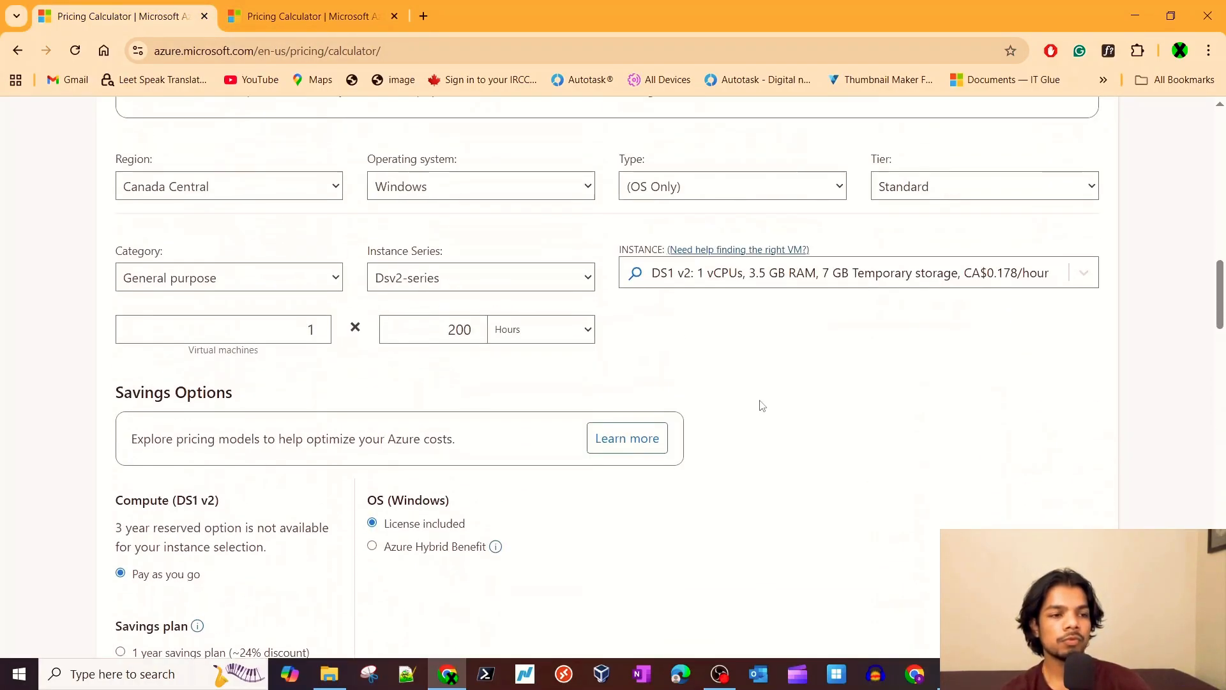
pyautogui.scroll(15, 291, 387)
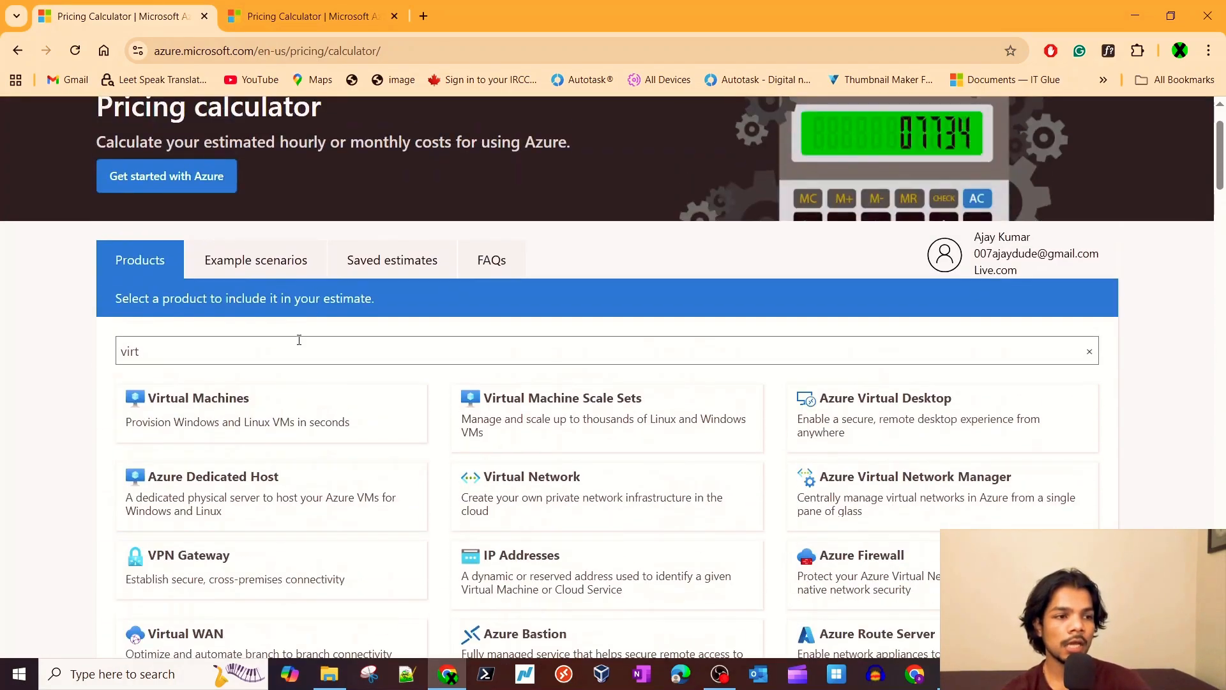
pyautogui.tripleClick(285, 354)
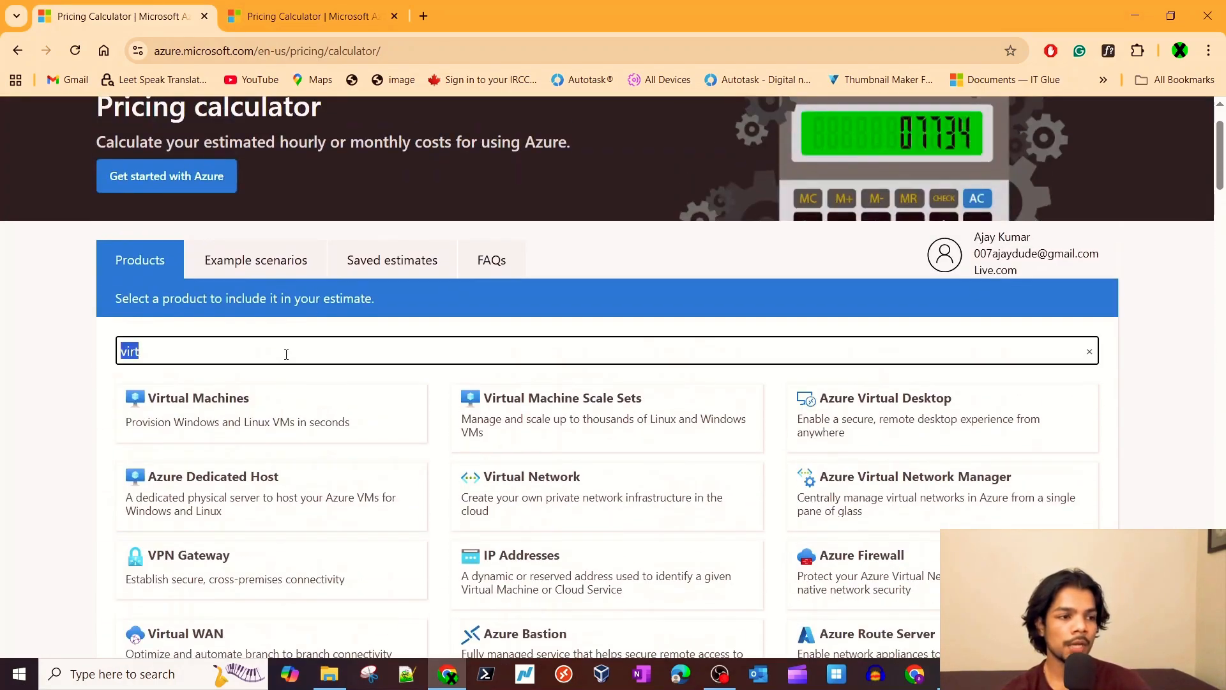
pyautogui.write('backu')
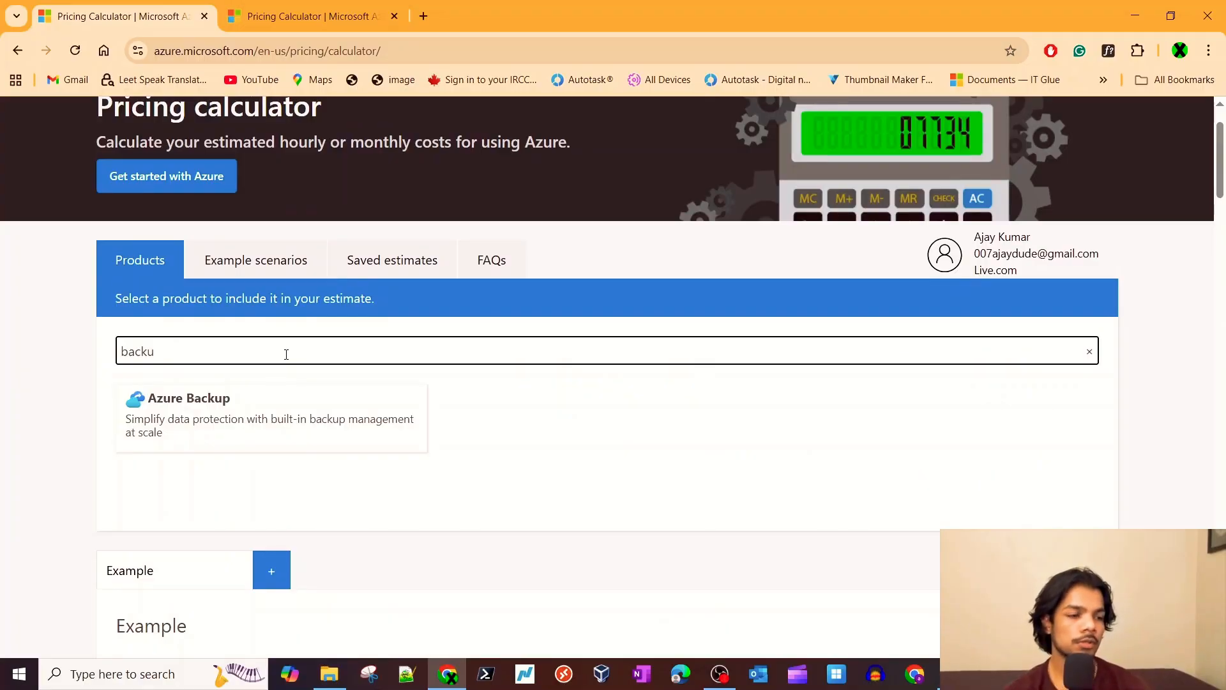
pyautogui.click(224, 419)
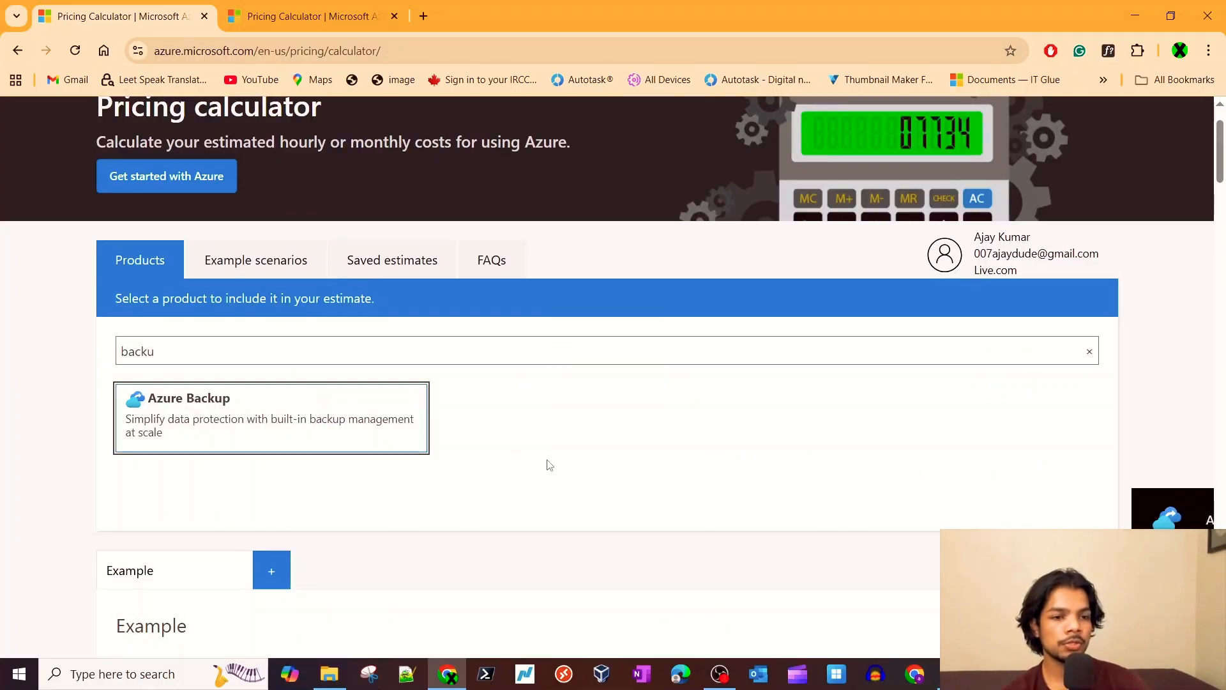
pyautogui.click(1148, 521)
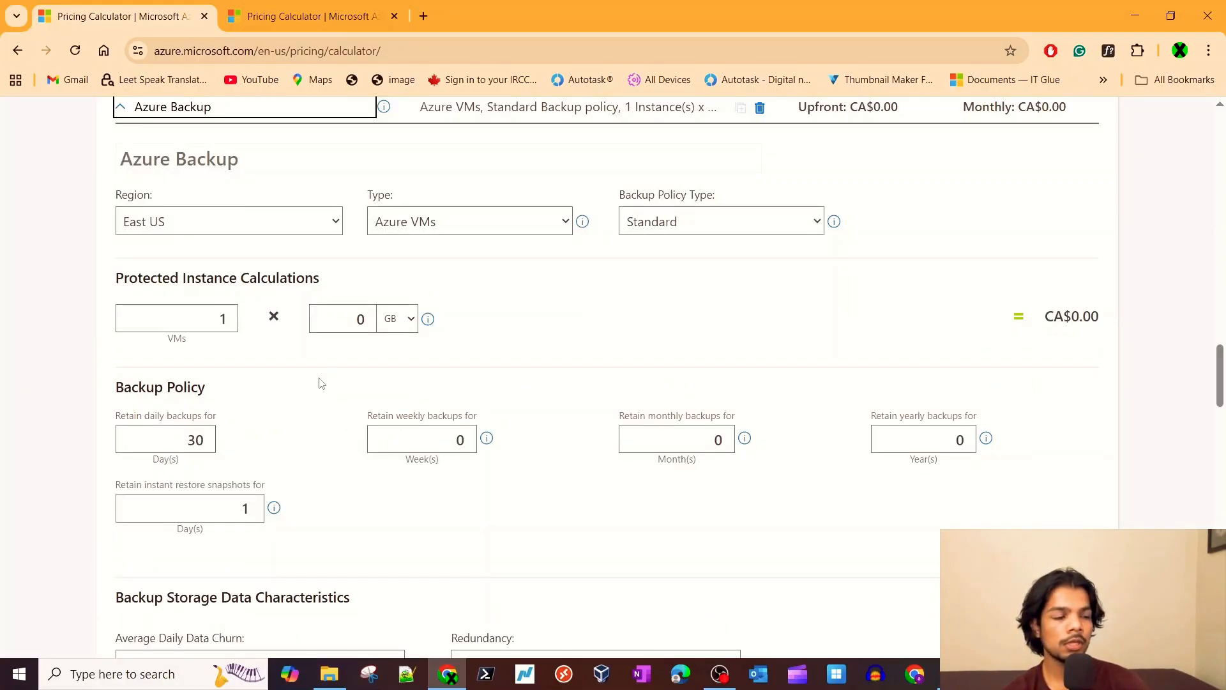
# Check the Azure Backup item's monthly cost and set its region to Canada Central.
pyautogui.scroll(2, 321, 383)
pyautogui.tripleClick(1036, 248)
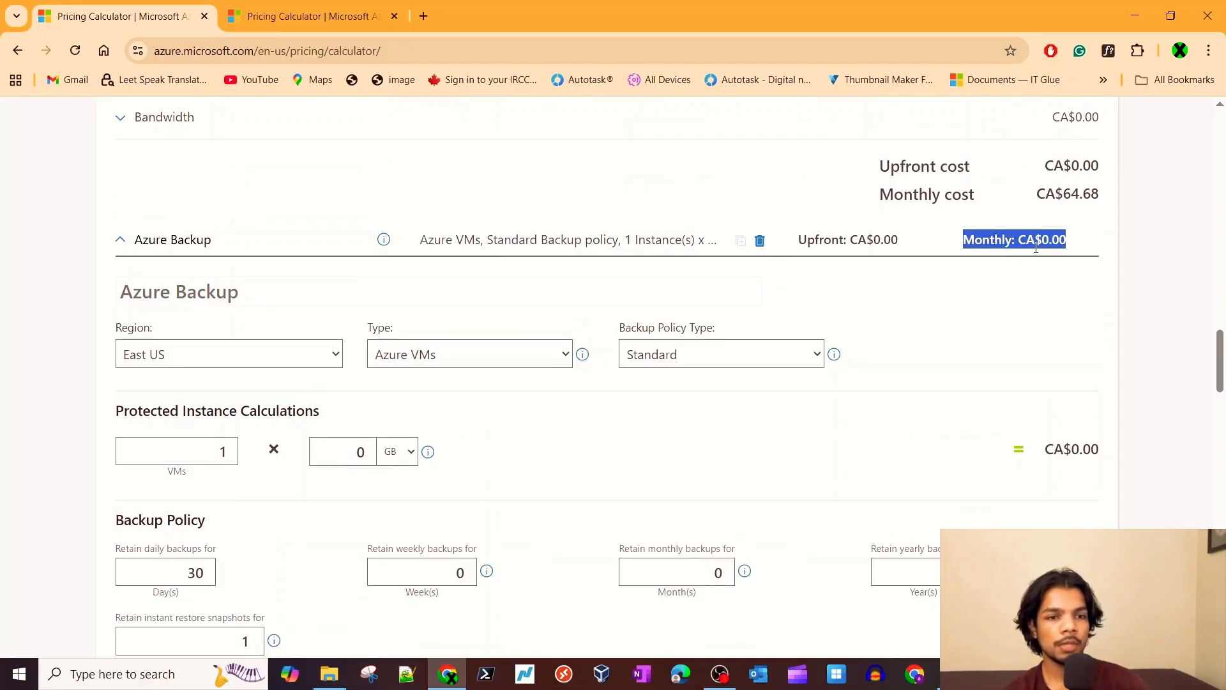
pyautogui.click(230, 358)
pyautogui.scroll(-10, 205, 262)
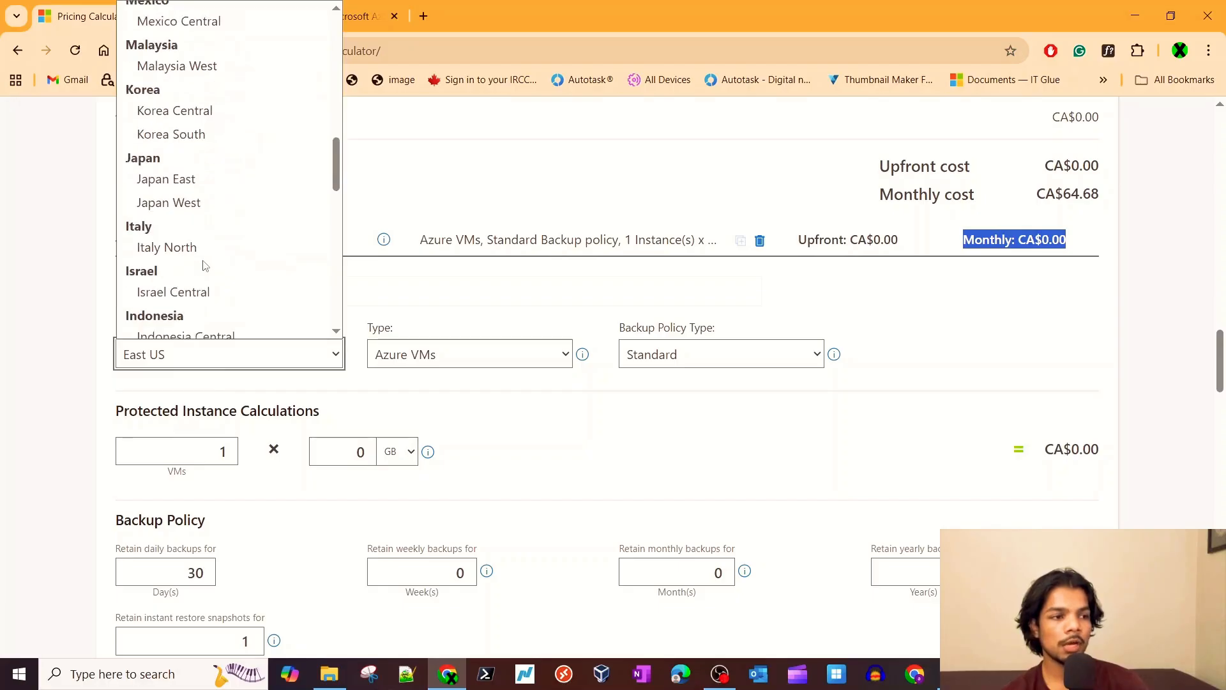
pyautogui.scroll(-6, 204, 264)
pyautogui.click(198, 262)
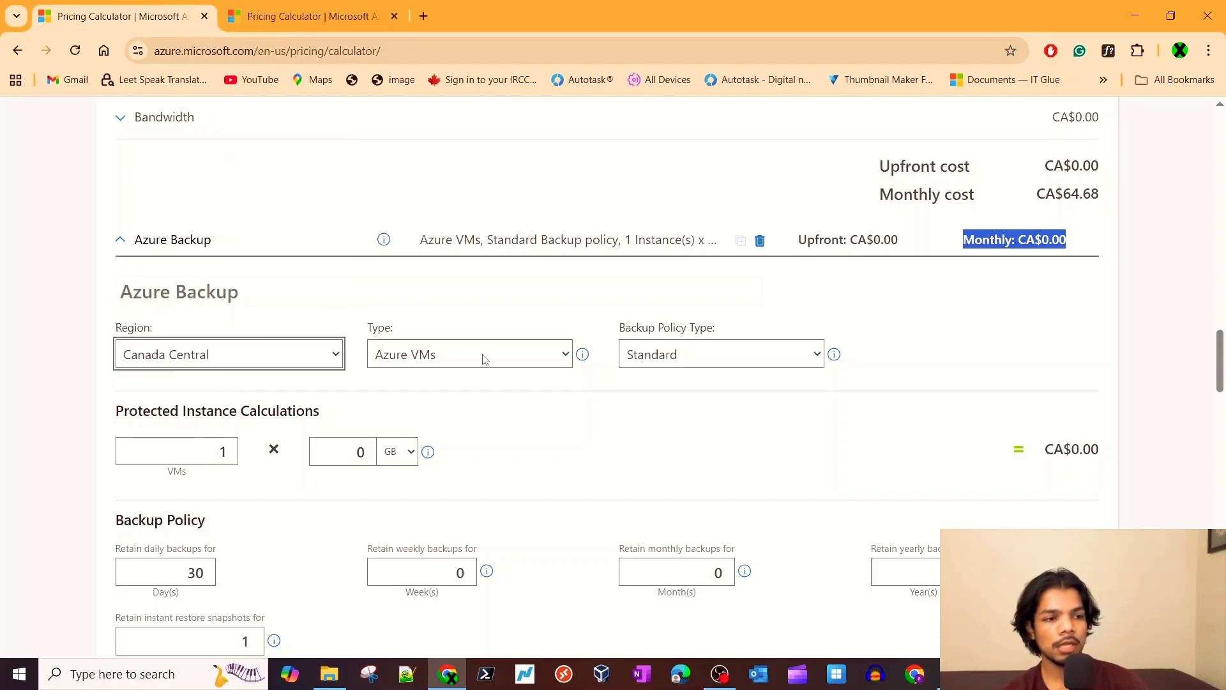
# Look through the available backup types and backup policy types, keeping Azure VMs and Standard.
pyautogui.scroll(-1, 484, 359)
pyautogui.click(447, 301)
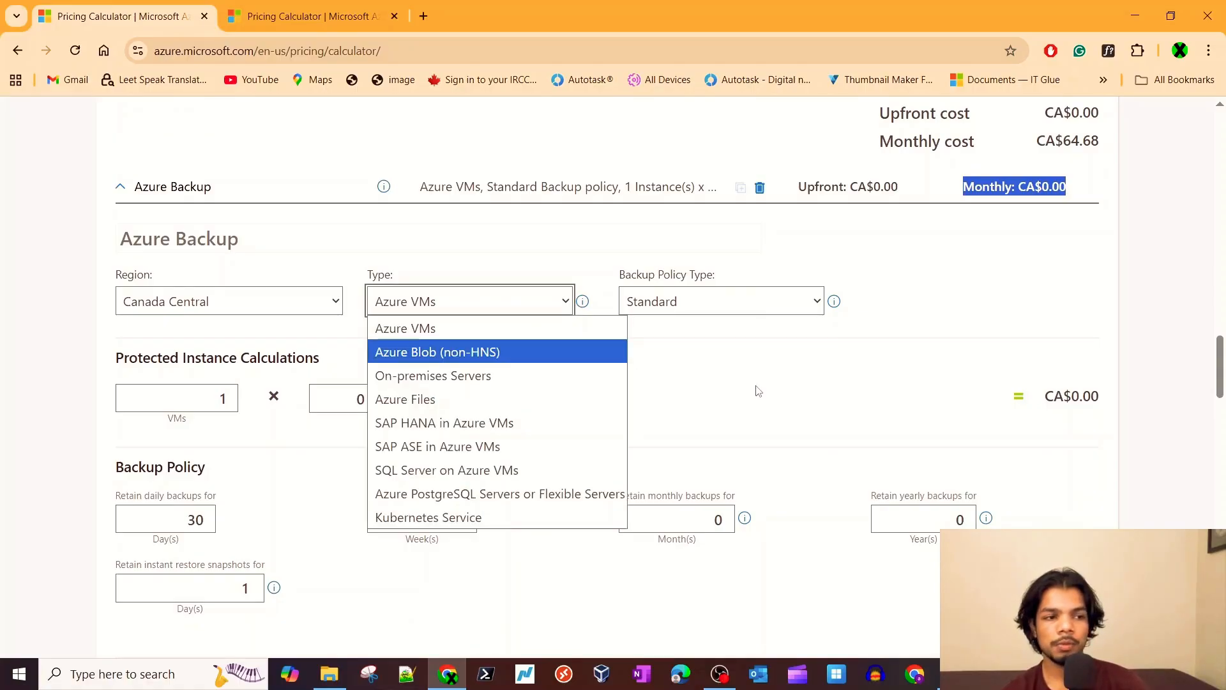
pyautogui.click(433, 308)
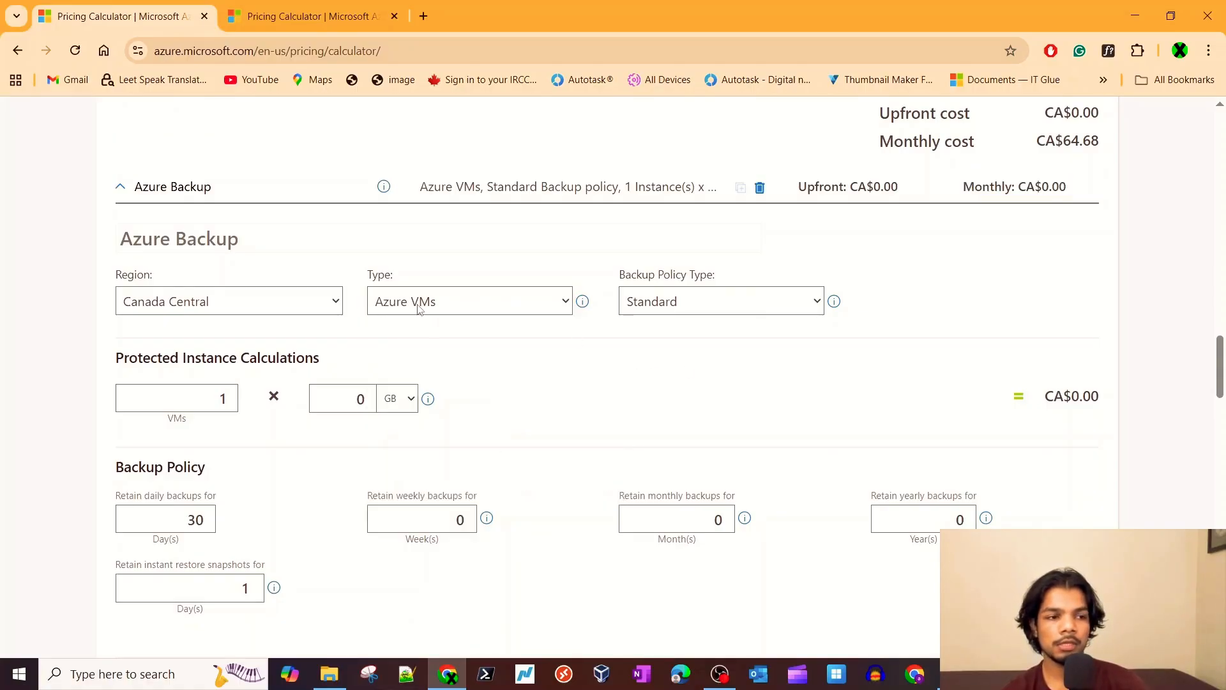
pyautogui.click(695, 309)
pyautogui.click(526, 389)
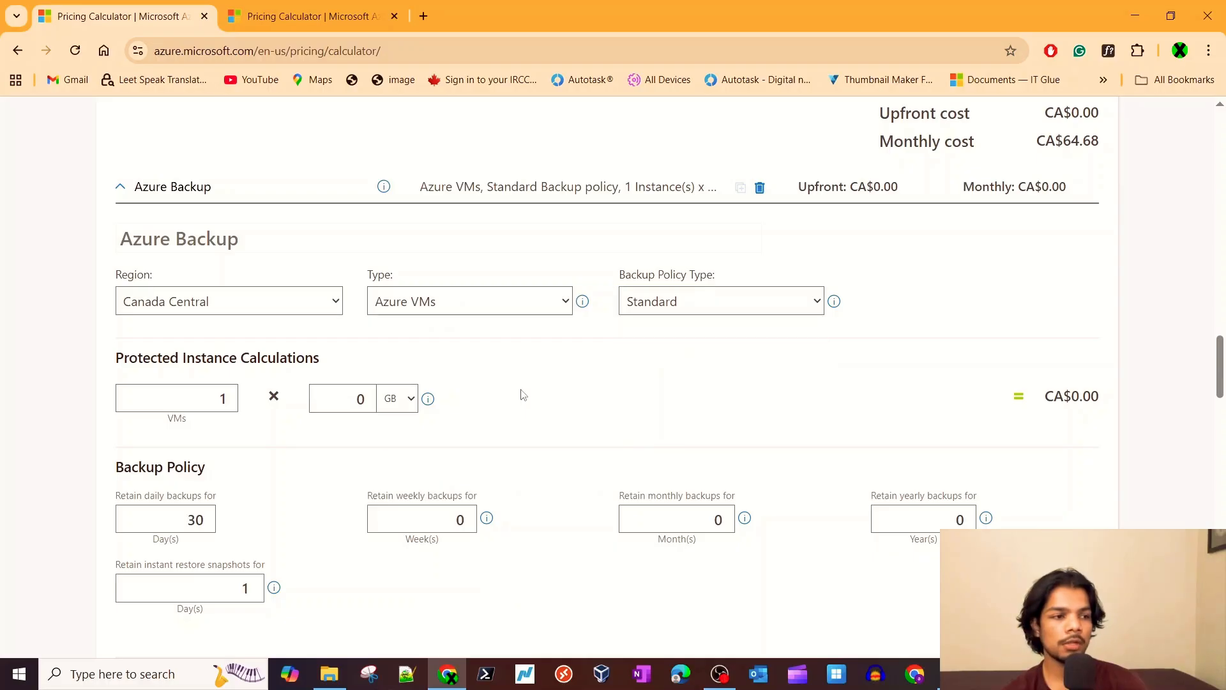
# Set the protected instance size to 256 GB for one VM, matching the virtual machine's managed disk size.
pyautogui.scroll(-2, 357, 344)
pyautogui.click(184, 269)
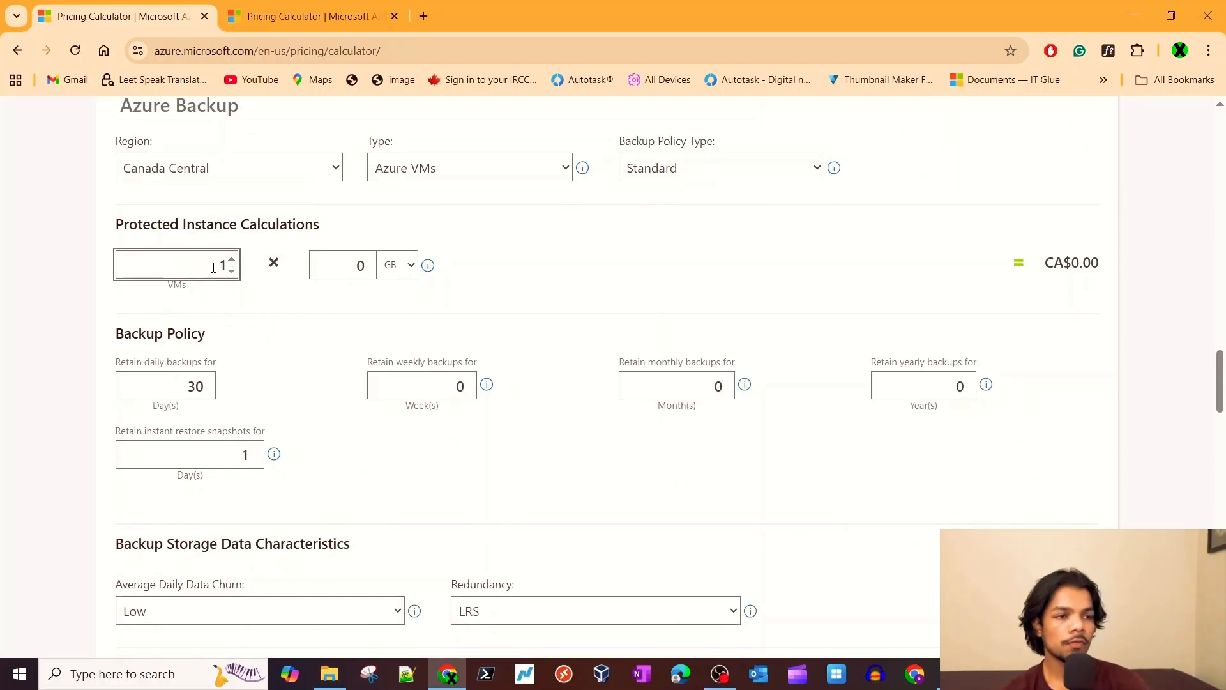
pyautogui.click(356, 265)
pyautogui.doubleClick(357, 265)
pyautogui.scroll(5, 570, 282)
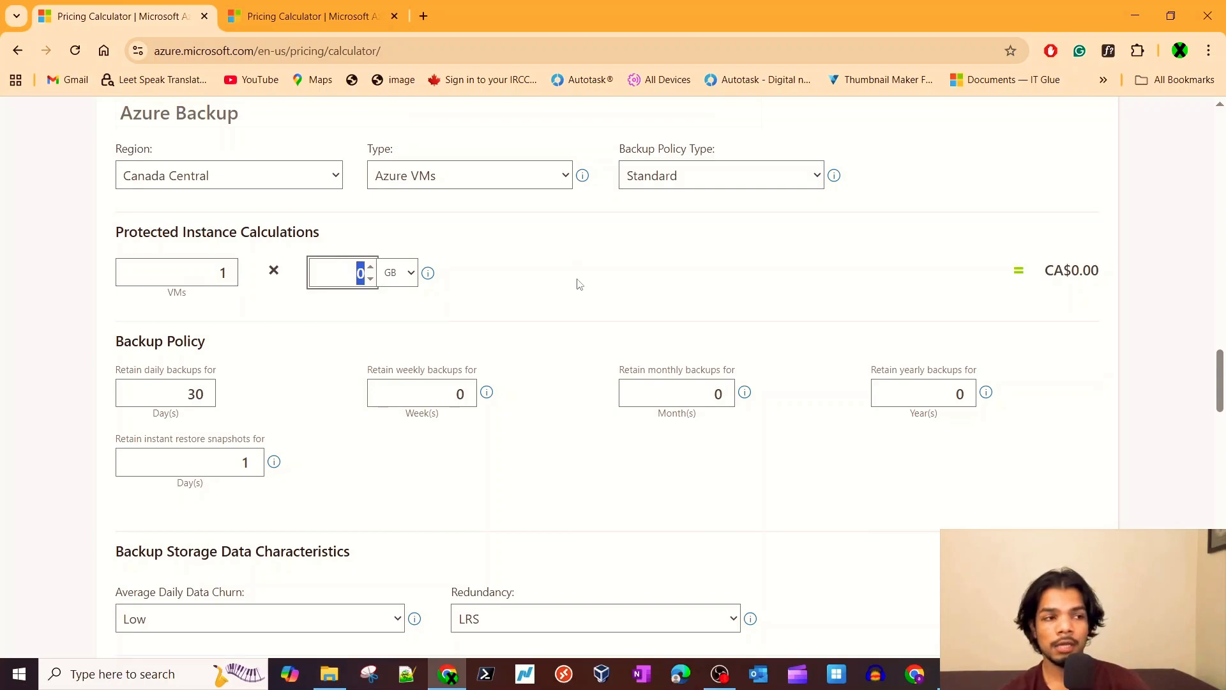
pyautogui.scroll(8, 570, 281)
pyautogui.scroll(-4, 566, 278)
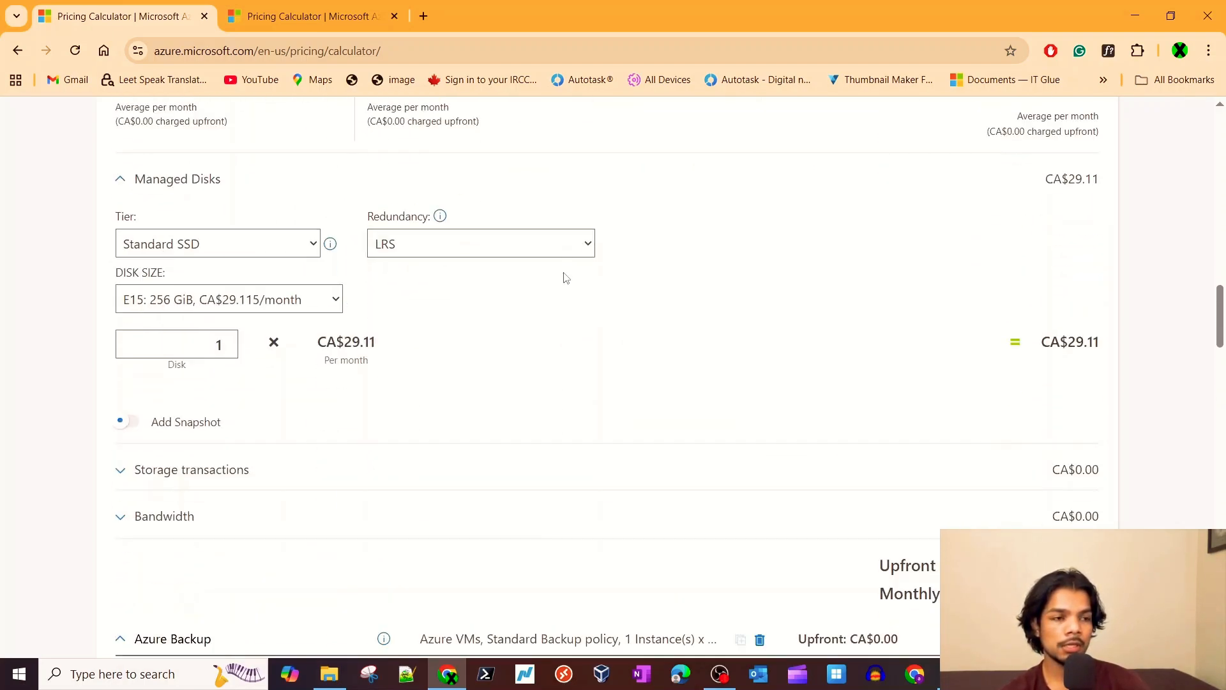
pyautogui.scroll(-7, 547, 410)
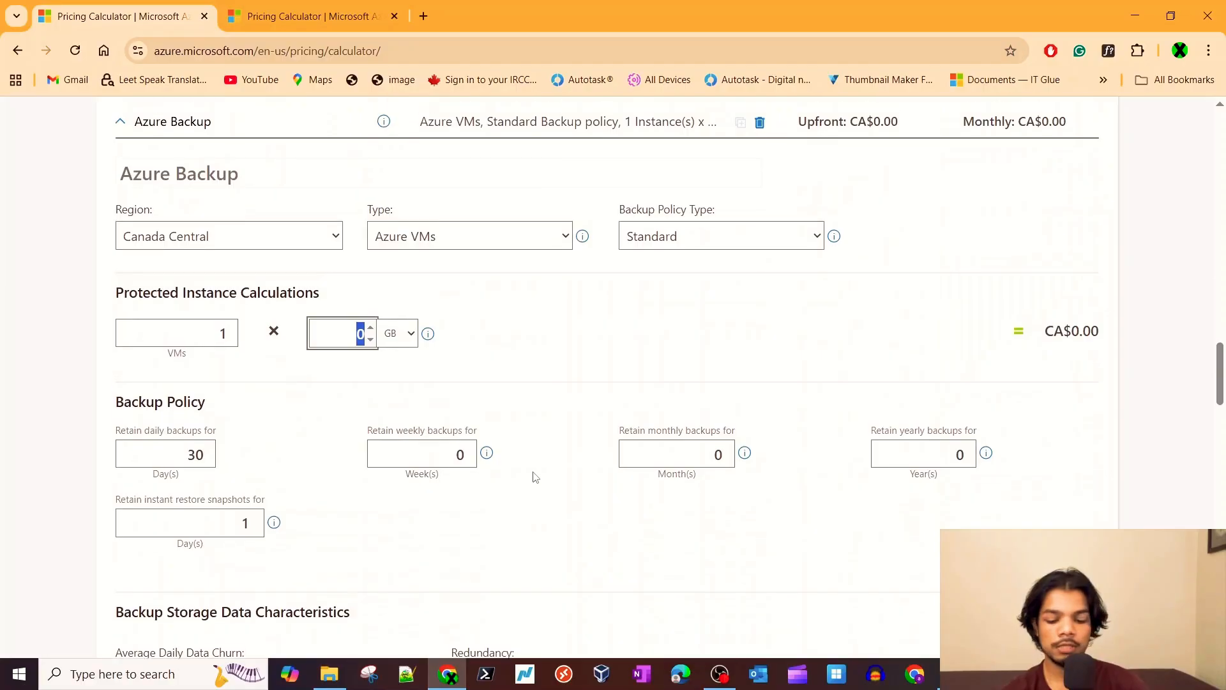
pyautogui.write('256')
# Go through the daily, weekly, monthly and yearly retention values and set instant restore snapshots to be retained for 5 days.
pyautogui.scroll(-3, 514, 471)
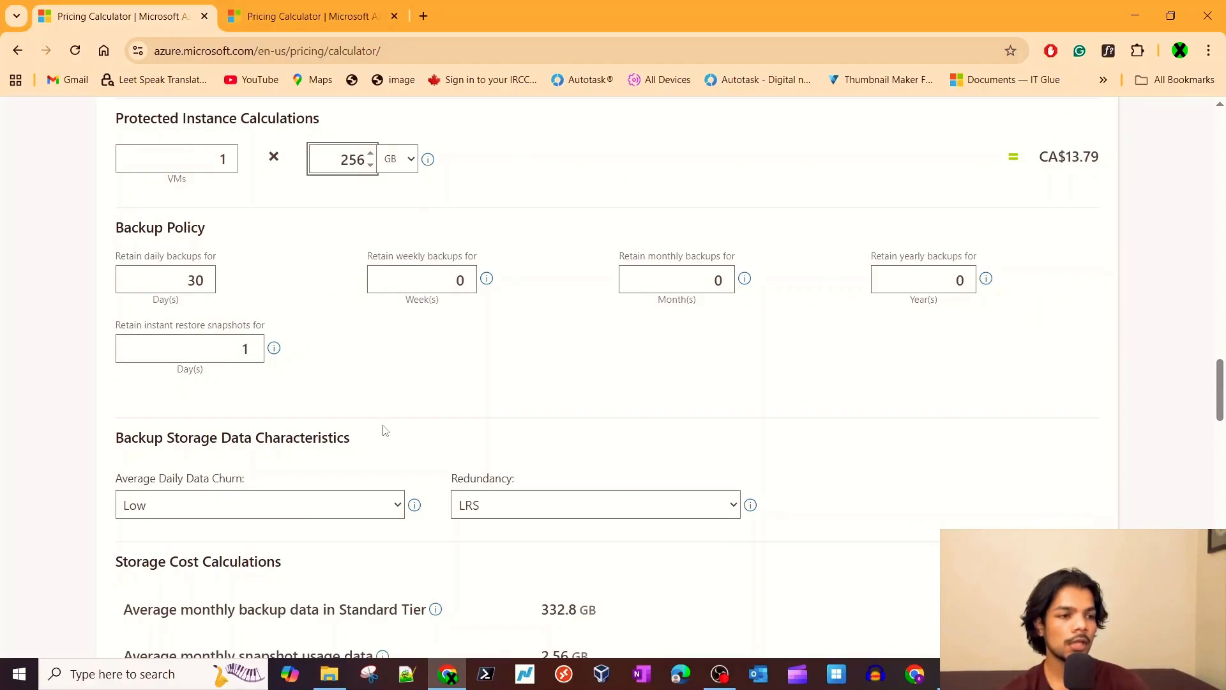
pyautogui.click(162, 274)
pyautogui.click(172, 276)
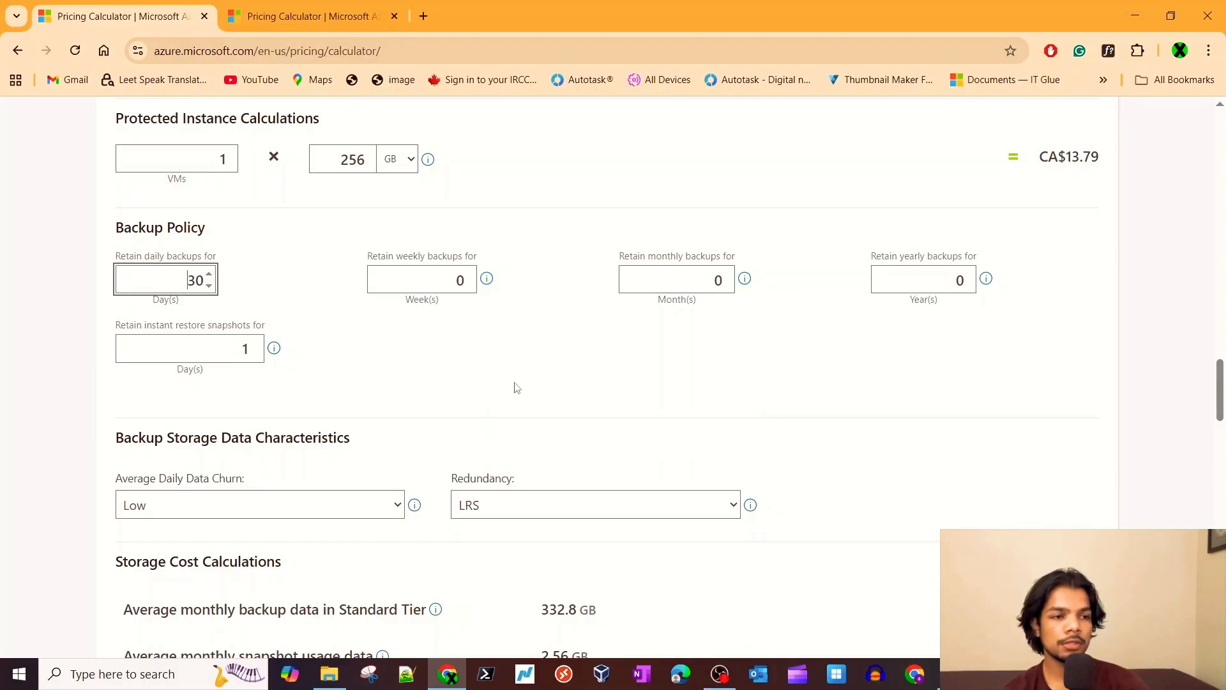
pyautogui.click(382, 282)
pyautogui.click(642, 281)
pyautogui.click(912, 281)
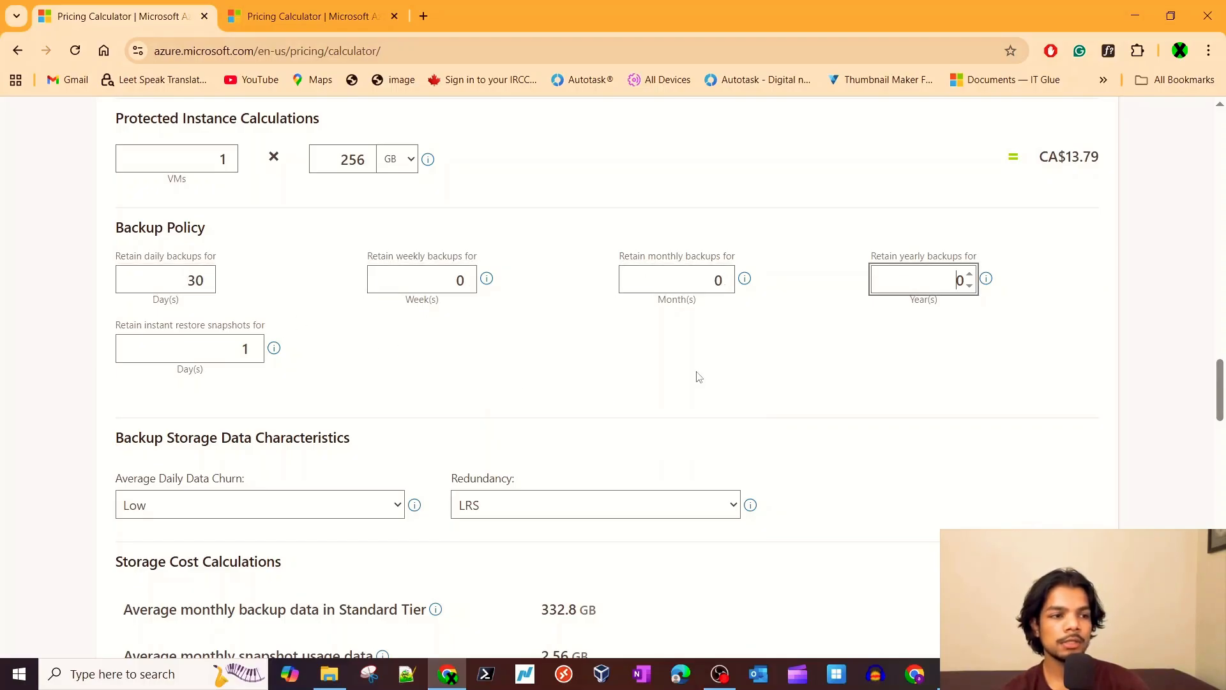
pyautogui.click(230, 348)
pyautogui.click(255, 343)
pyautogui.click(256, 343)
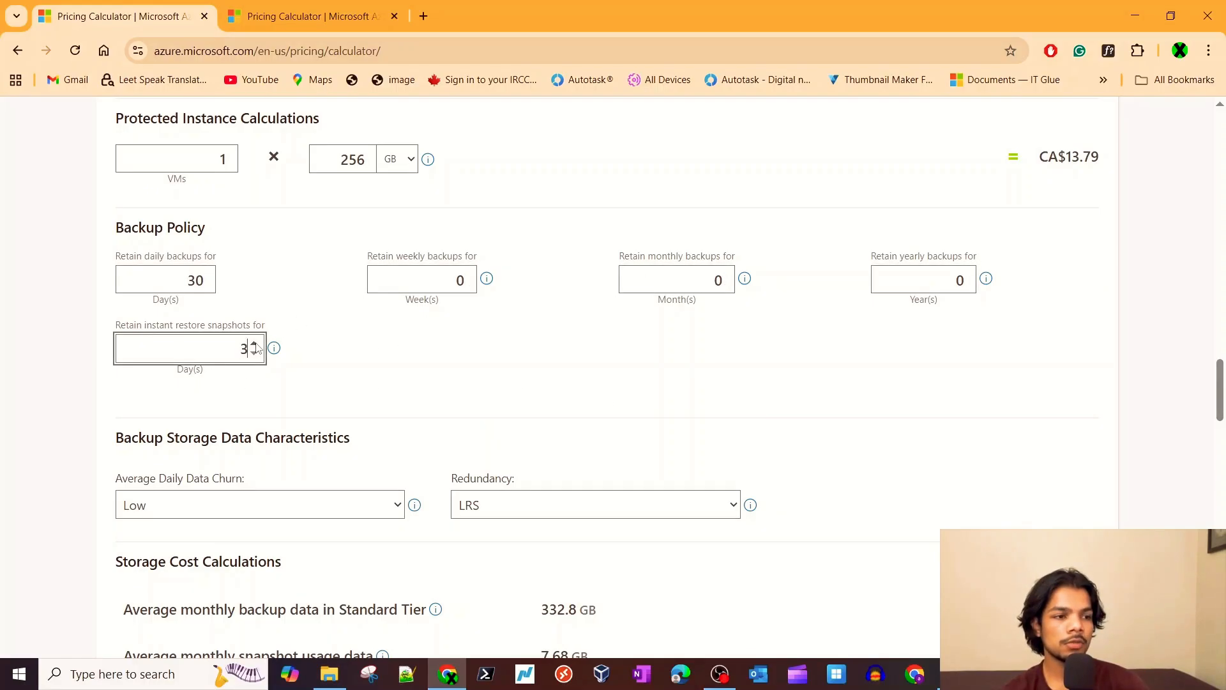
pyautogui.click(255, 344)
pyautogui.click(256, 346)
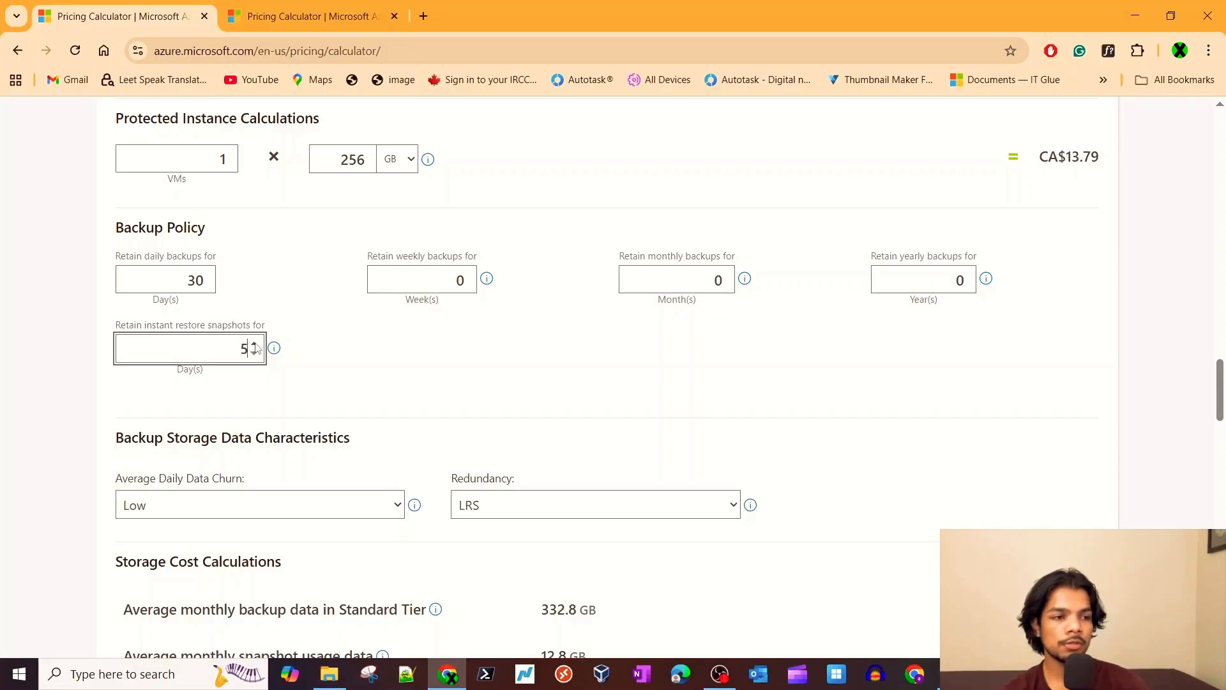
# Review the backup storage costs, the backup's monthly cost and the whole estimate's monthly cost.
pyautogui.scroll(-3, 476, 425)
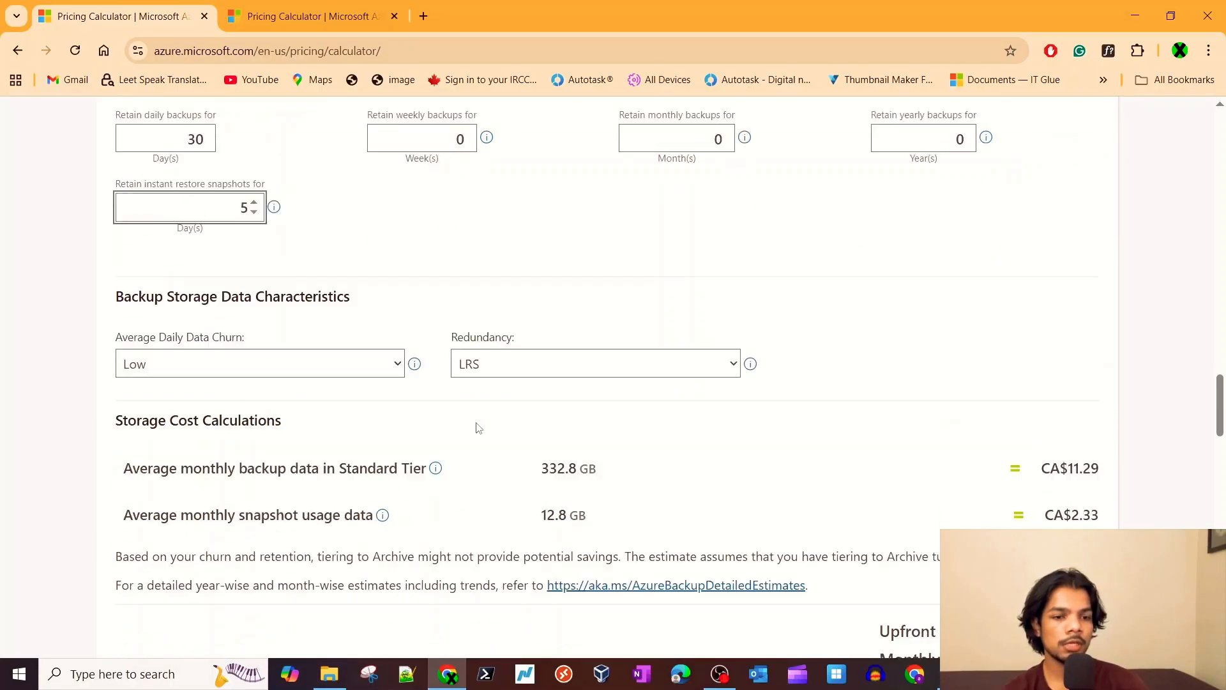
pyautogui.tripleClick(1088, 456)
pyautogui.scroll(6, 934, 476)
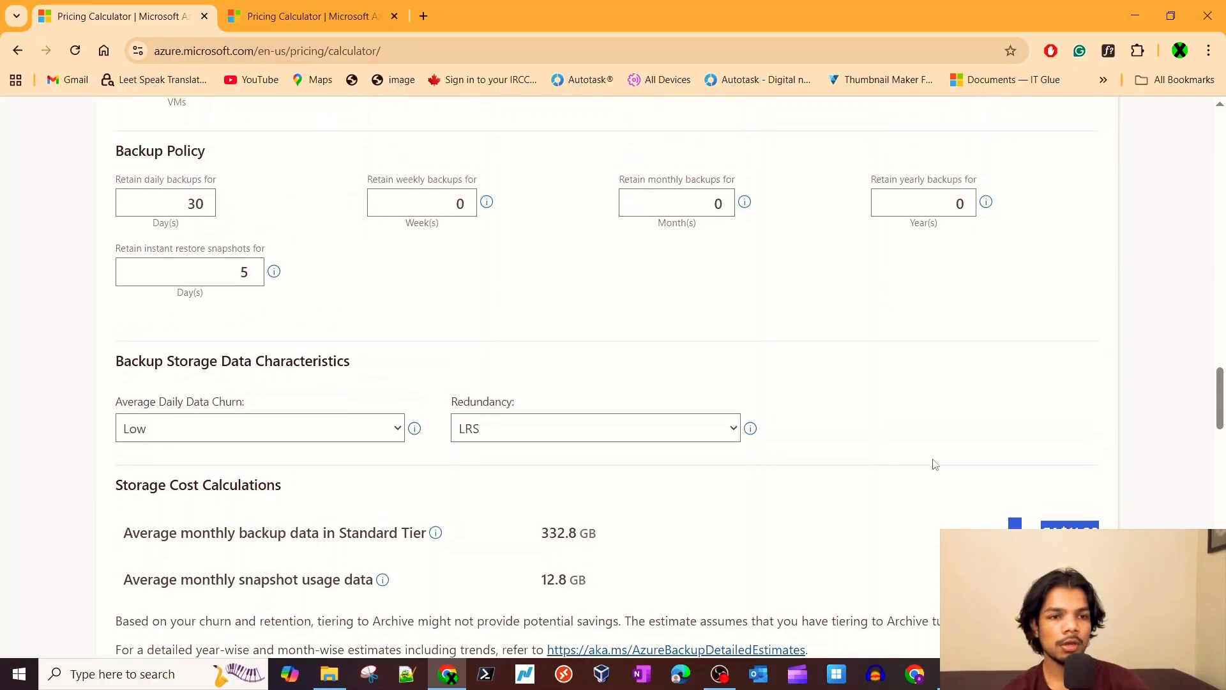
pyautogui.scroll(-10, 932, 466)
pyautogui.scroll(-2, 1006, 463)
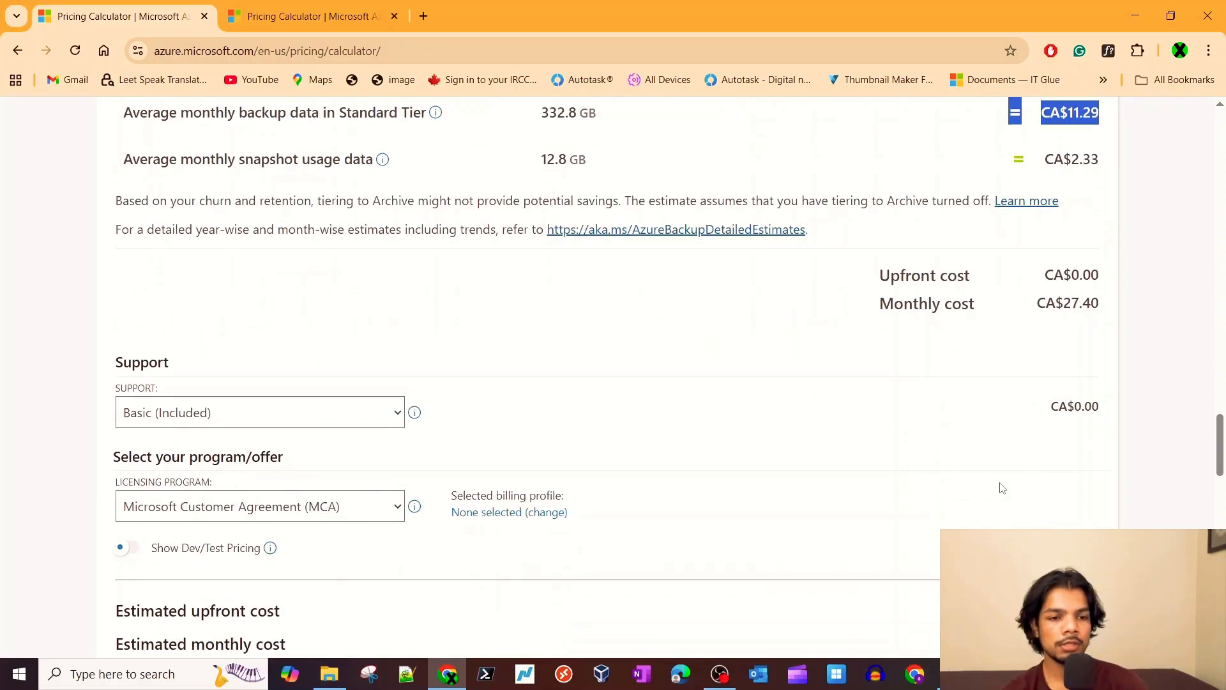
pyautogui.click(962, 426)
pyautogui.scroll(-5, 982, 412)
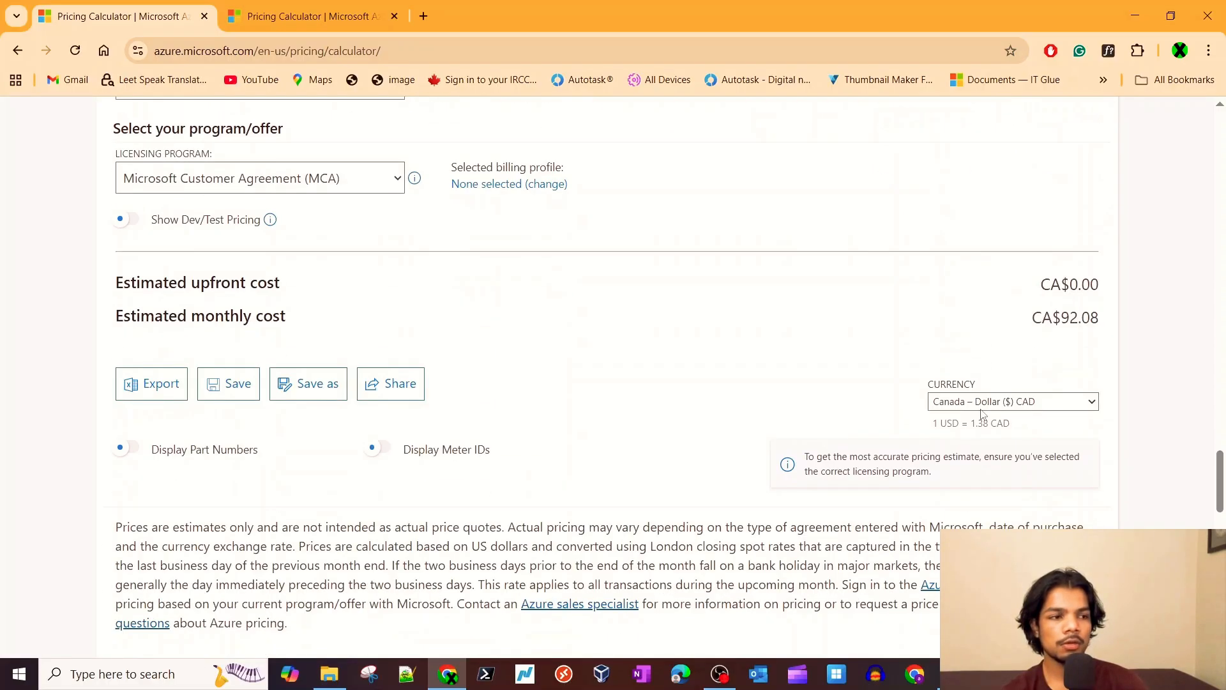
pyautogui.doubleClick(1088, 319)
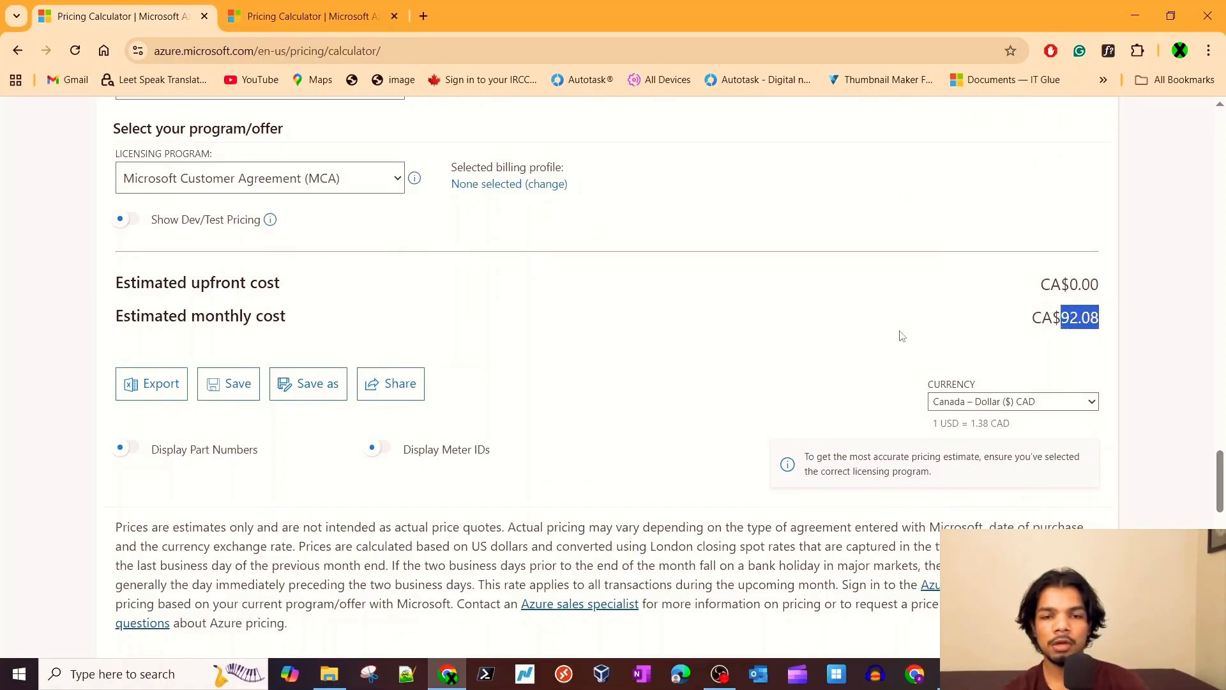
pyautogui.click(903, 336)
# Generate and copy a new share link for the updated estimate, and open it in an Incognito window.
pyautogui.click(421, 398)
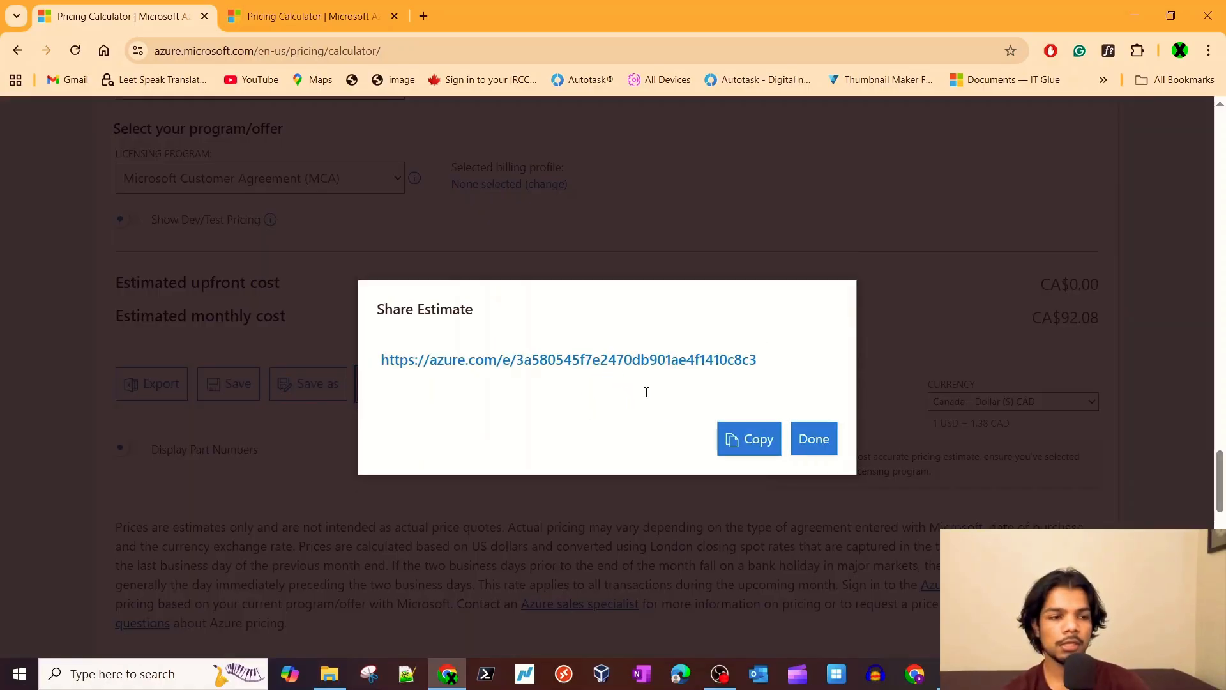
pyautogui.click(735, 439)
pyautogui.click(420, 13)
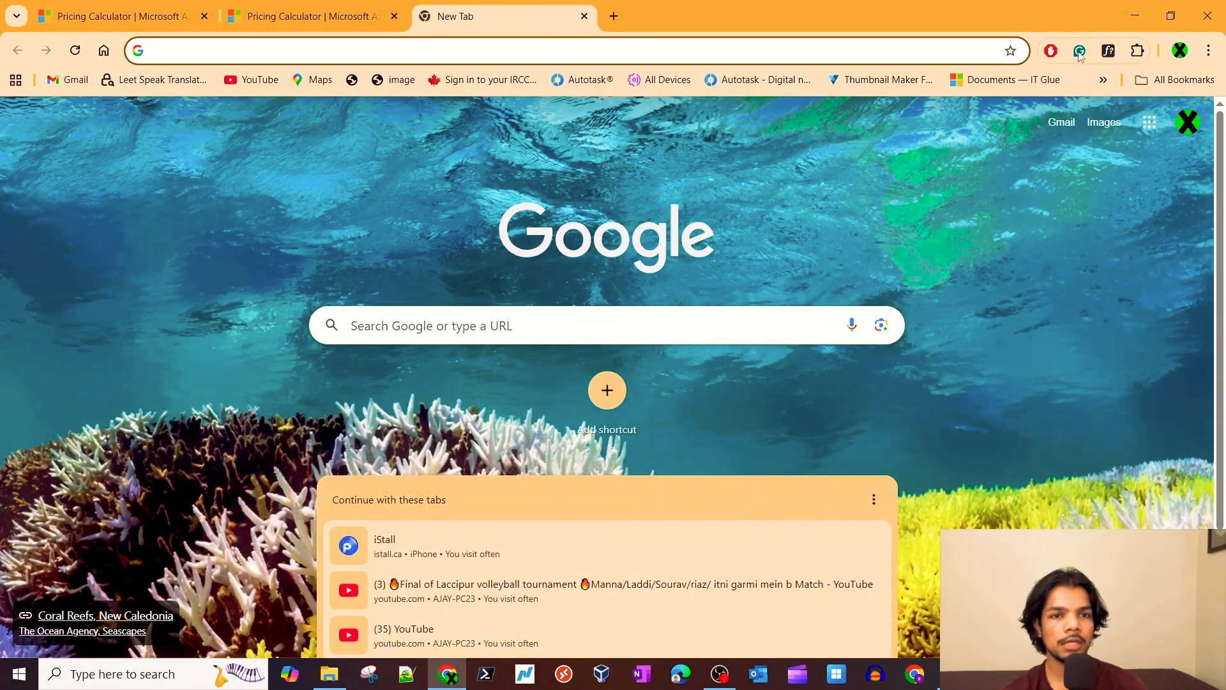
pyautogui.click(1209, 50)
pyautogui.click(1041, 127)
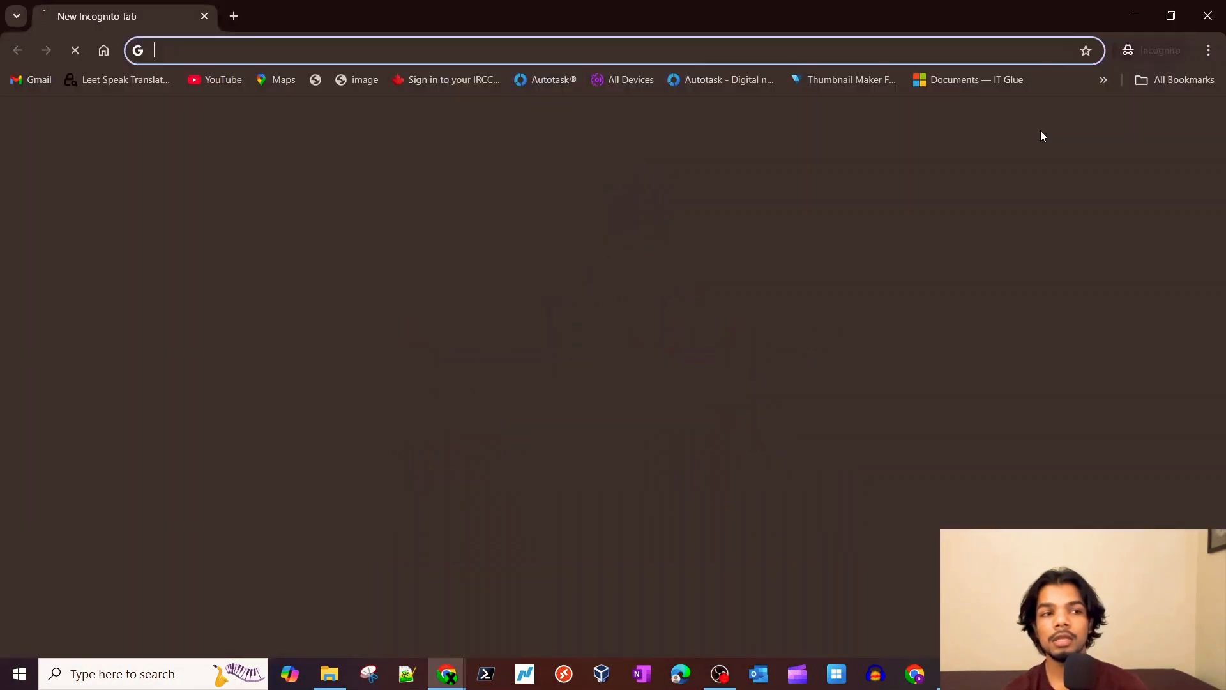
pyautogui.hotkey('ctrl', 'v')
pyautogui.press('Return')
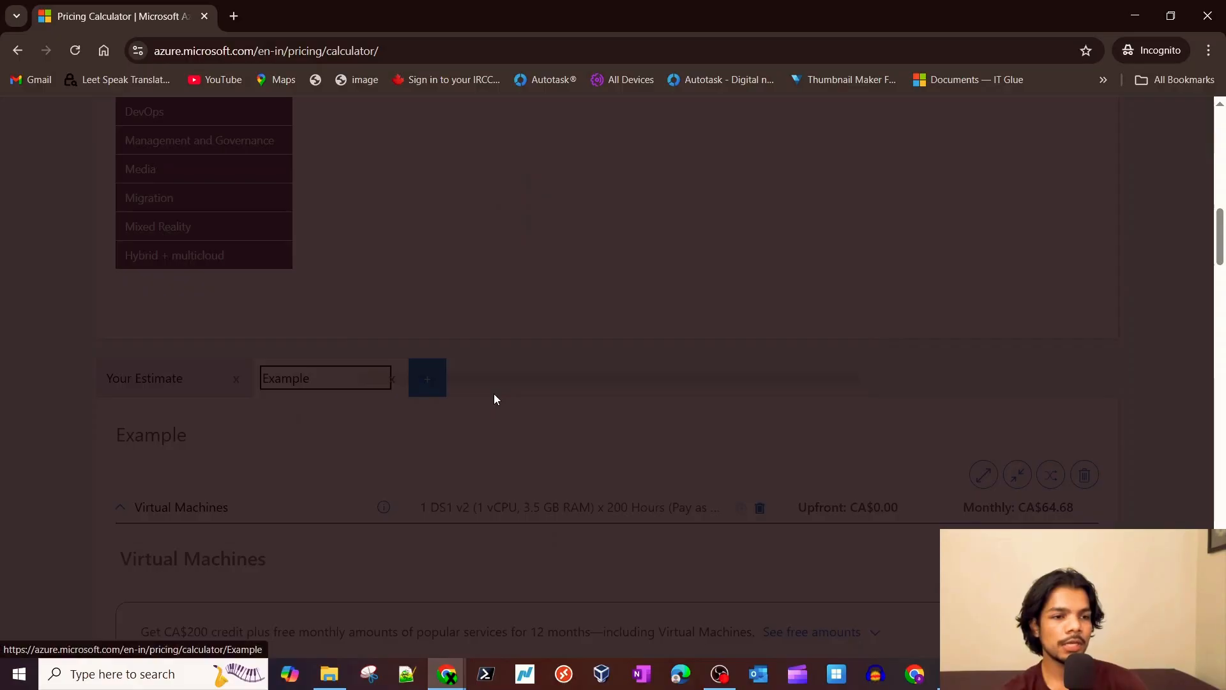
# Look over the shared Example estimate and collapse its Virtual Machines and Azure Backup items.
pyautogui.scroll(-10, 841, 456)
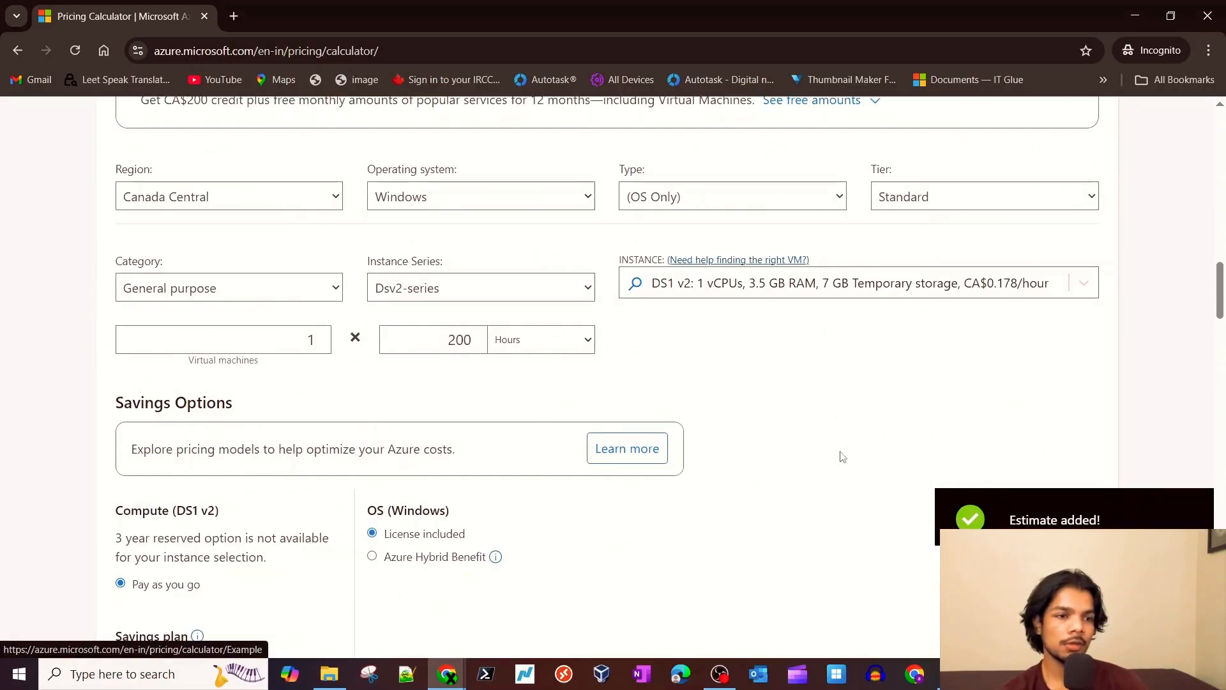
pyautogui.scroll(7, 808, 454)
pyautogui.scroll(5, 179, 275)
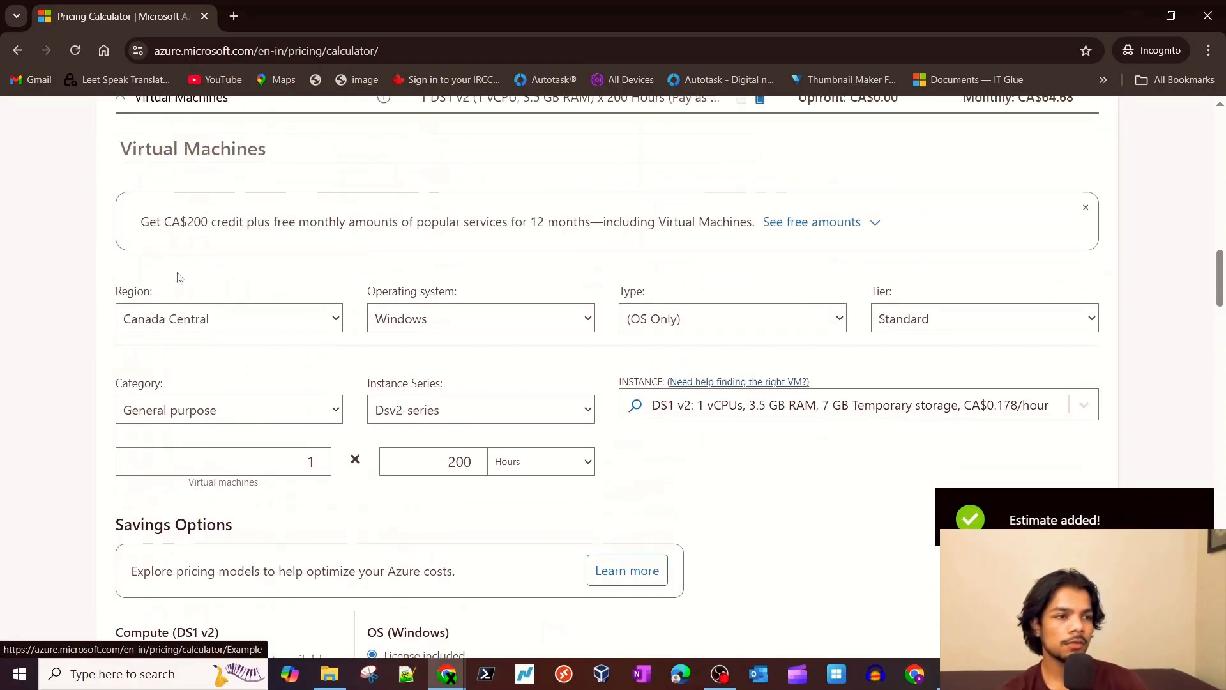
pyautogui.click(121, 215)
pyautogui.click(120, 246)
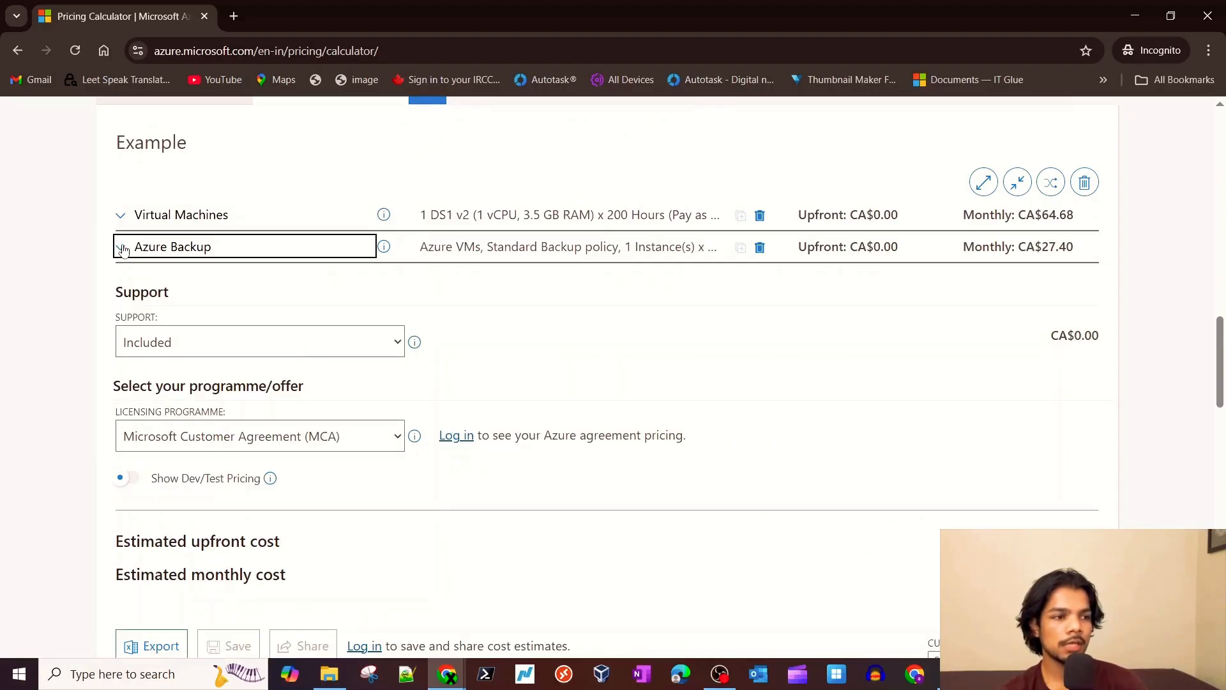
# Review the monthly costs of Virtual Machines and Azure Backup and the shared Example estimate's total monthly cost.
pyautogui.doubleClick(1046, 215)
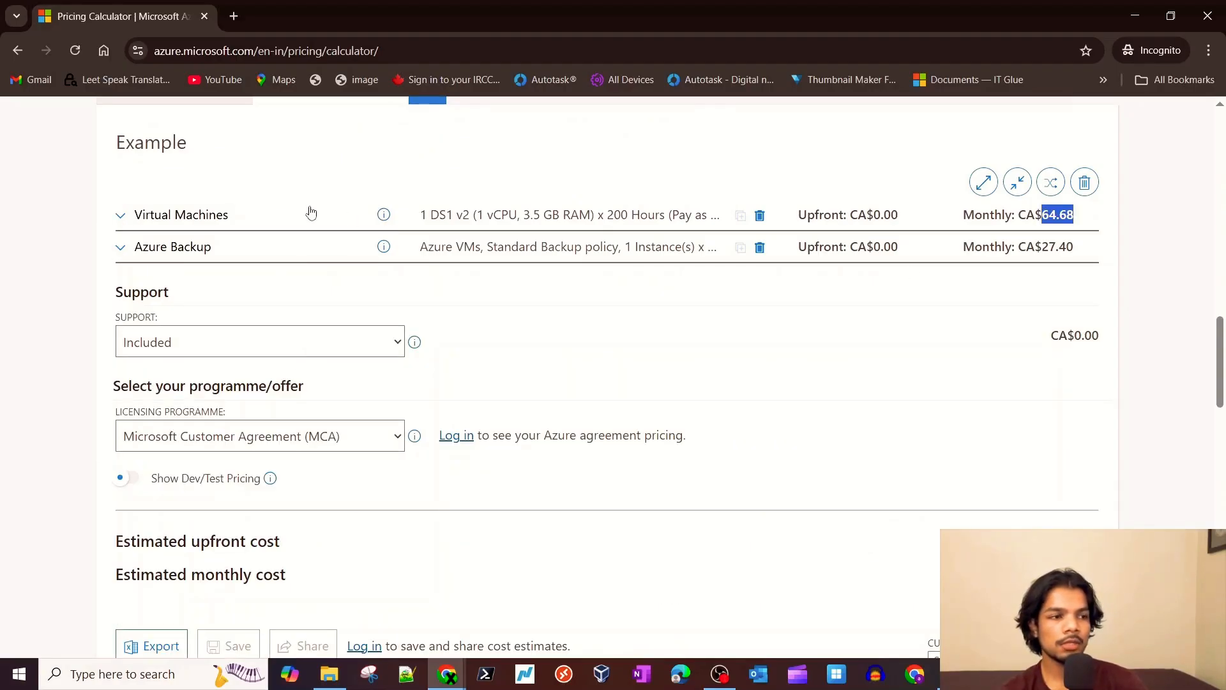
pyautogui.doubleClick(1058, 247)
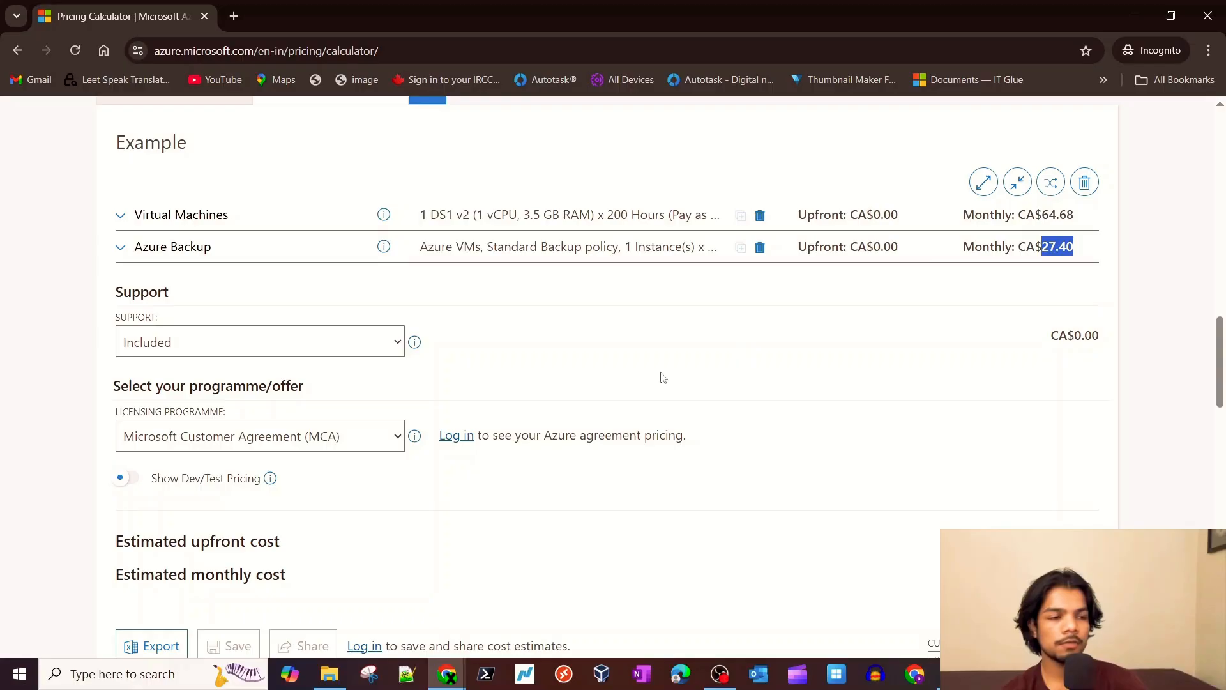
pyautogui.scroll(-4, 648, 389)
pyautogui.scroll(-2, 649, 391)
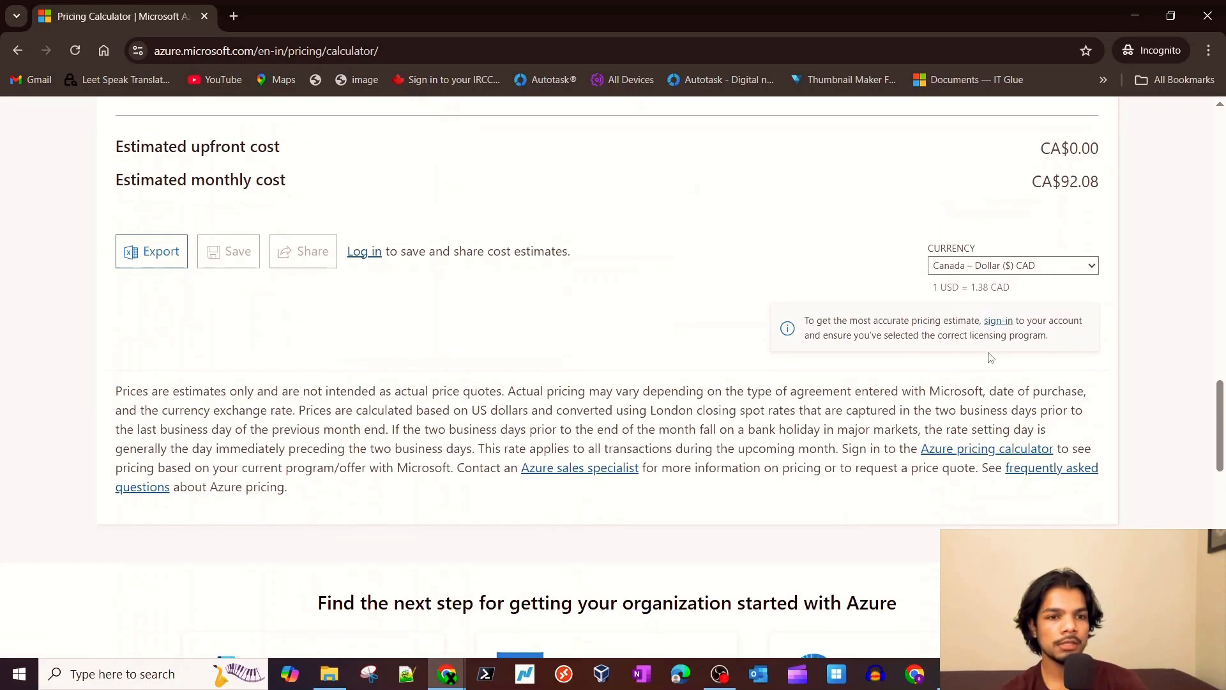
pyautogui.scroll(2, 928, 327)
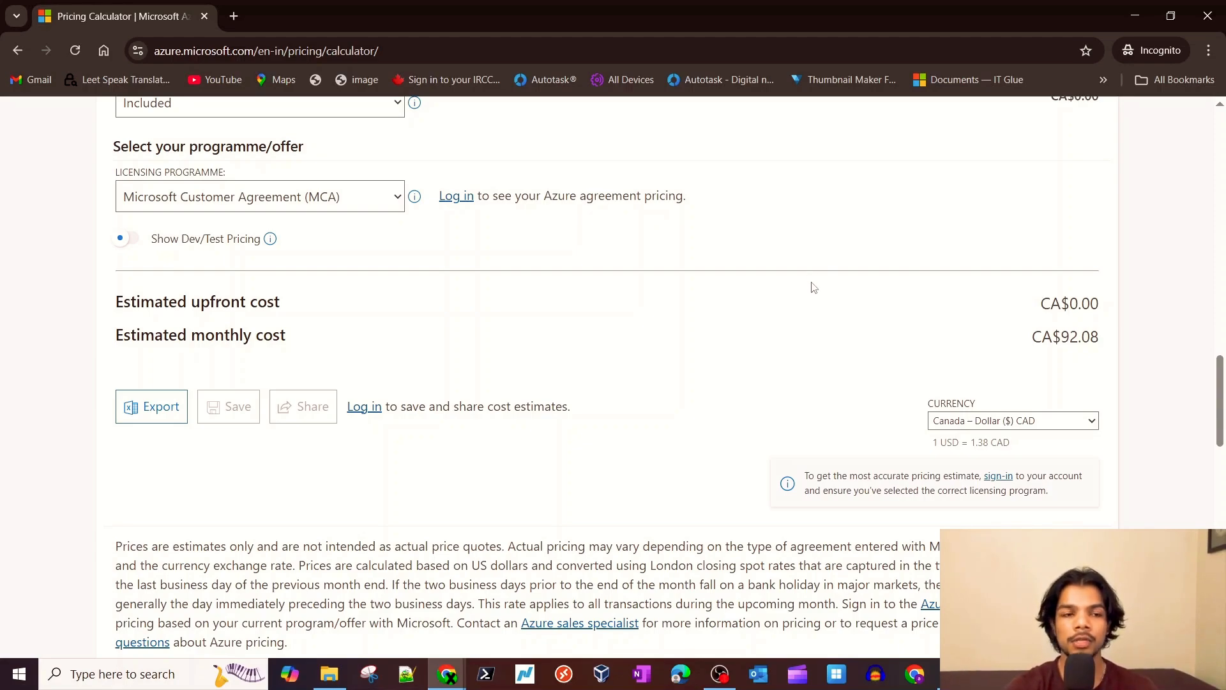
# Search the calculator's product catalogue for "con" and extend the search term to "contie".
pyautogui.scroll(10, 814, 287)
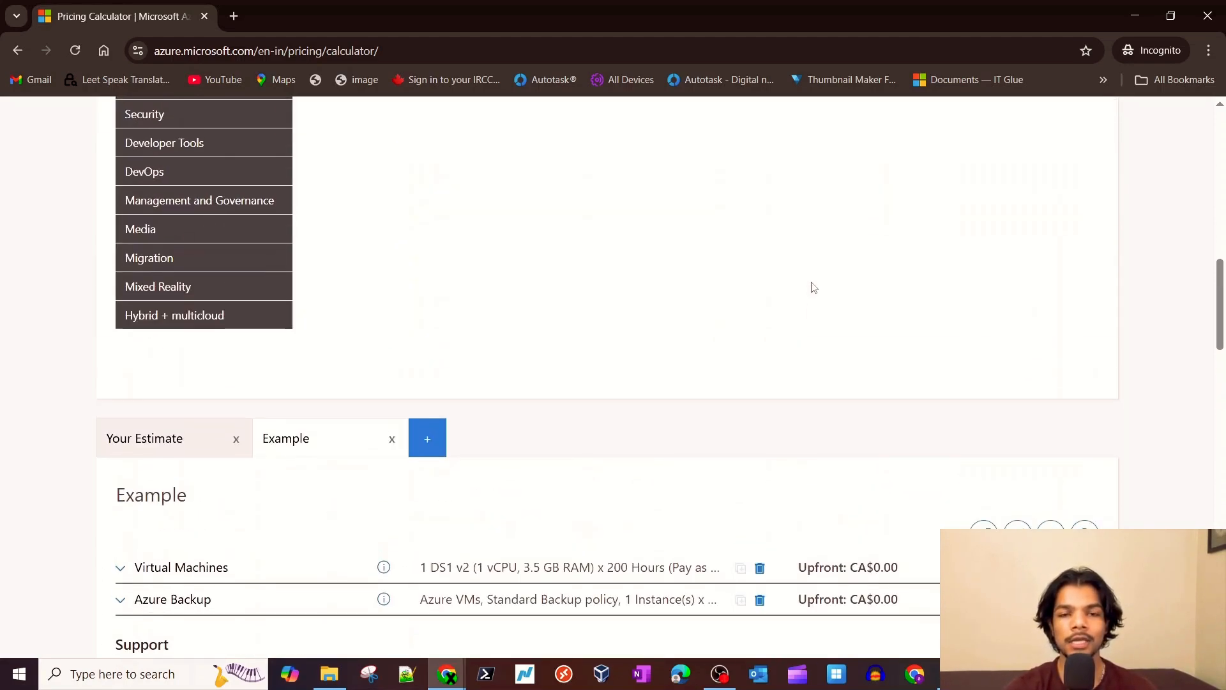
pyautogui.scroll(8, 814, 288)
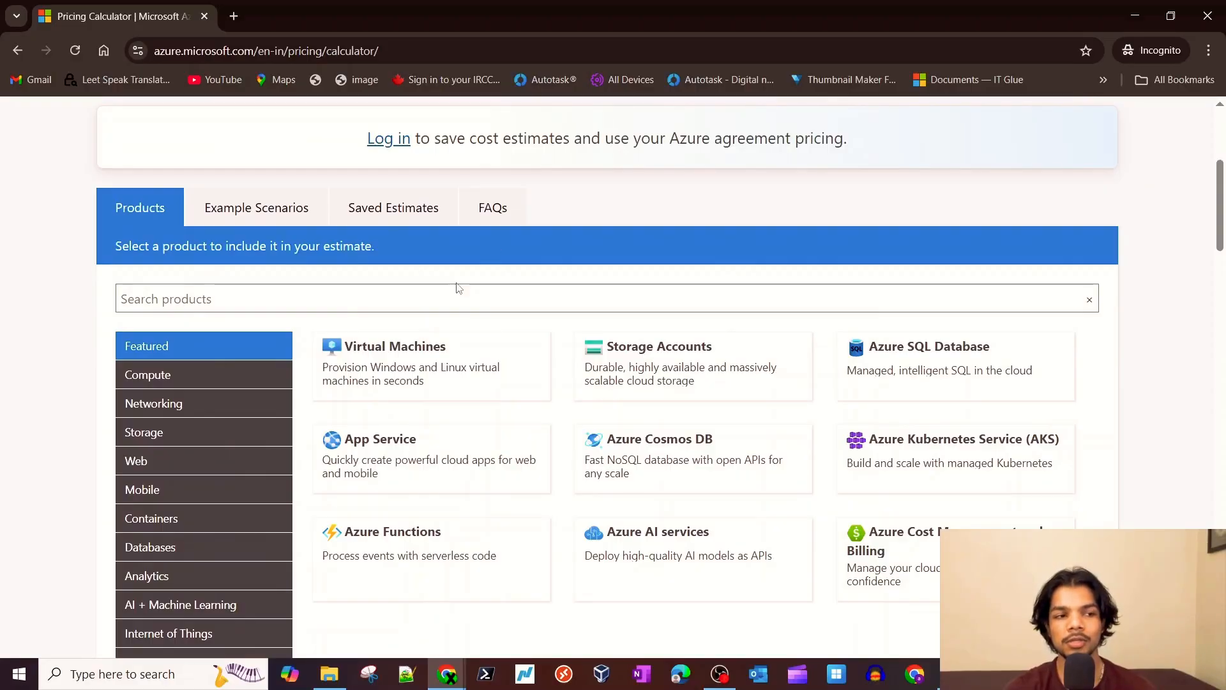
pyautogui.click(448, 294)
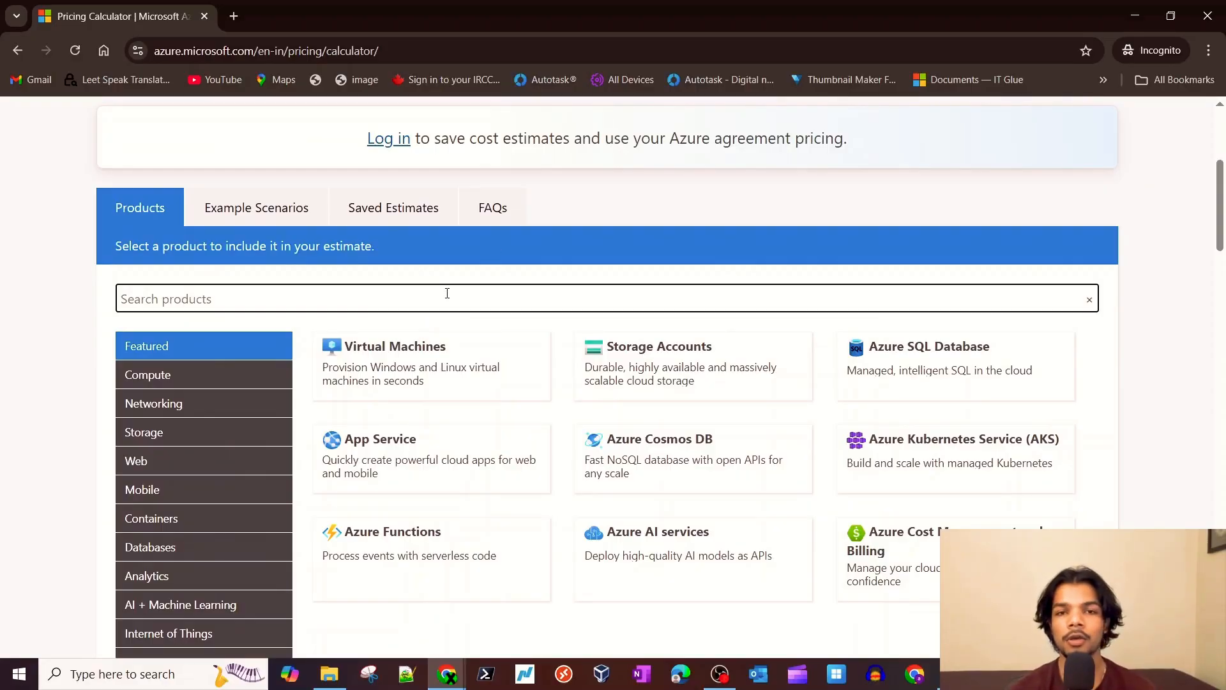
pyautogui.write('co')
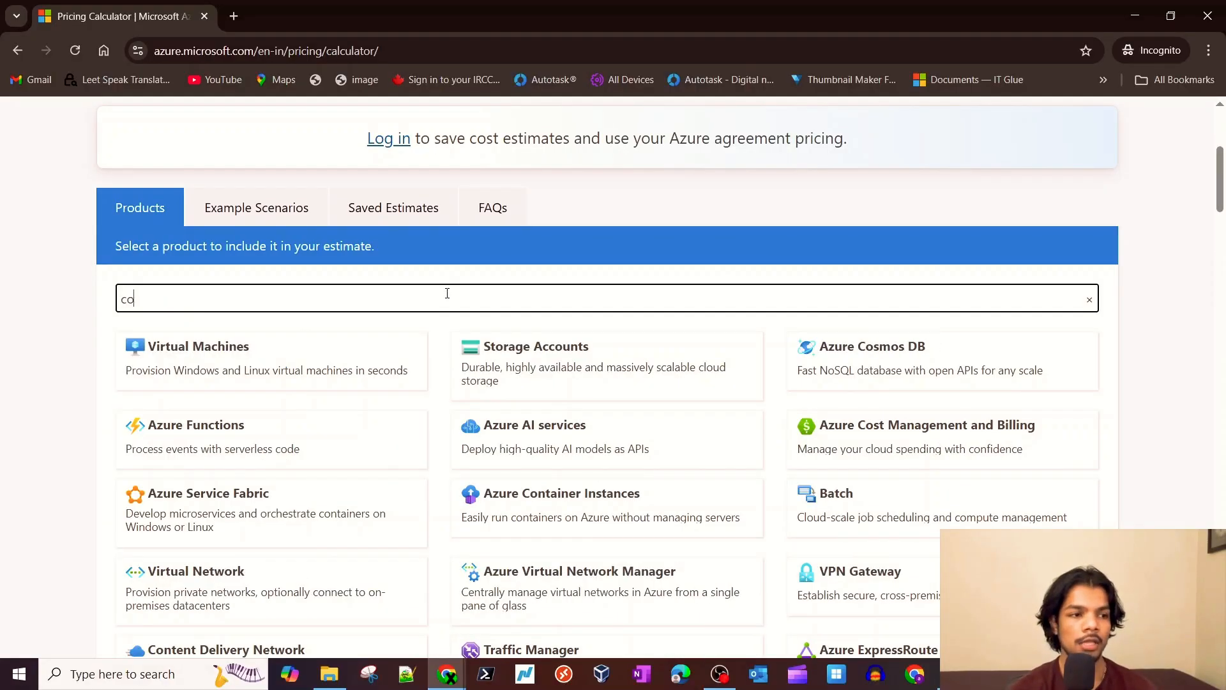
pyautogui.press('BackSpace')
pyautogui.press('BackSpace')
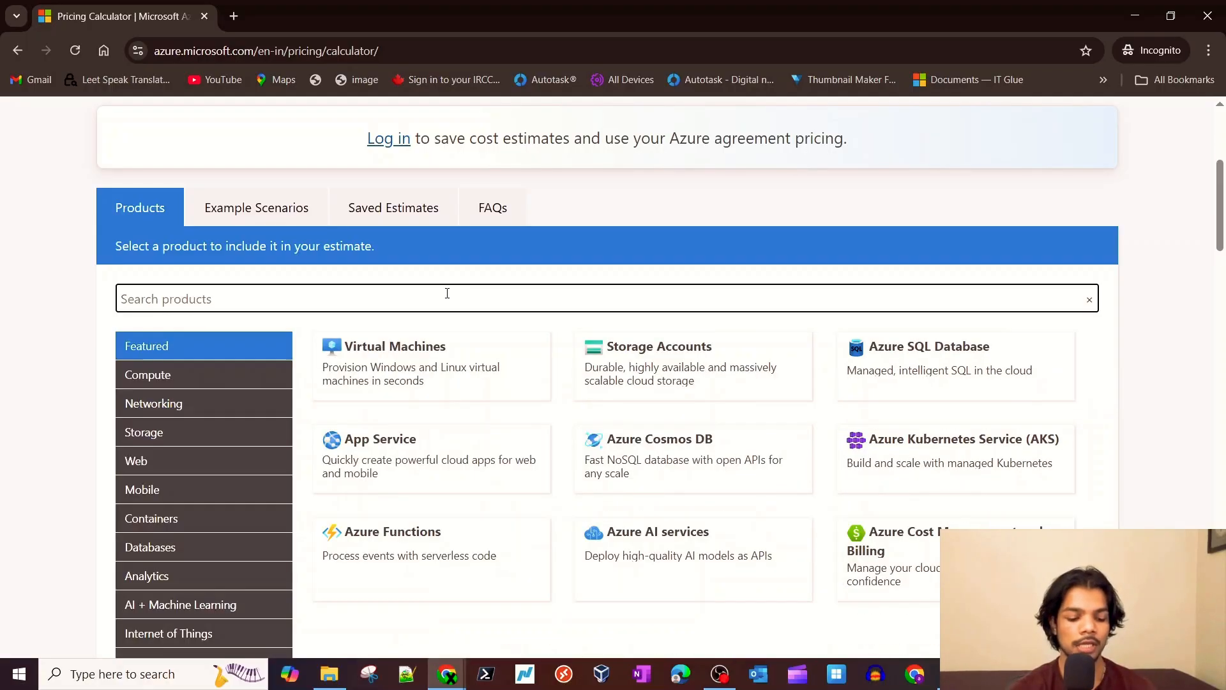
pyautogui.write('con')
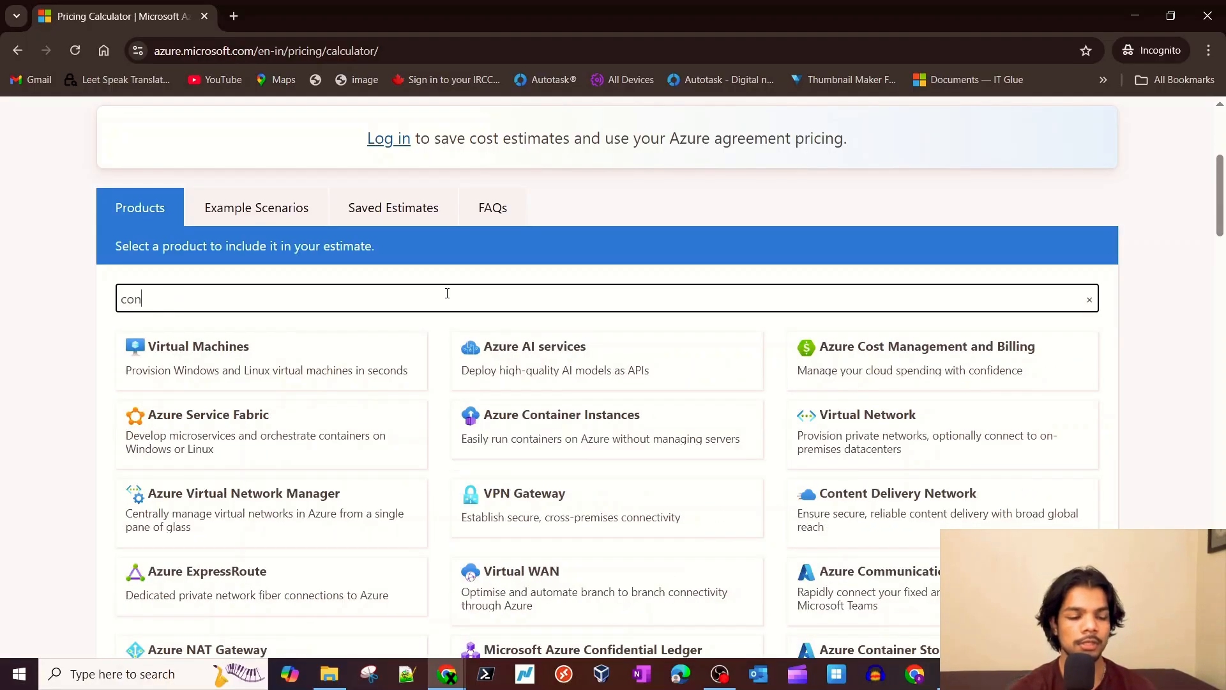
pyautogui.write('tiera')
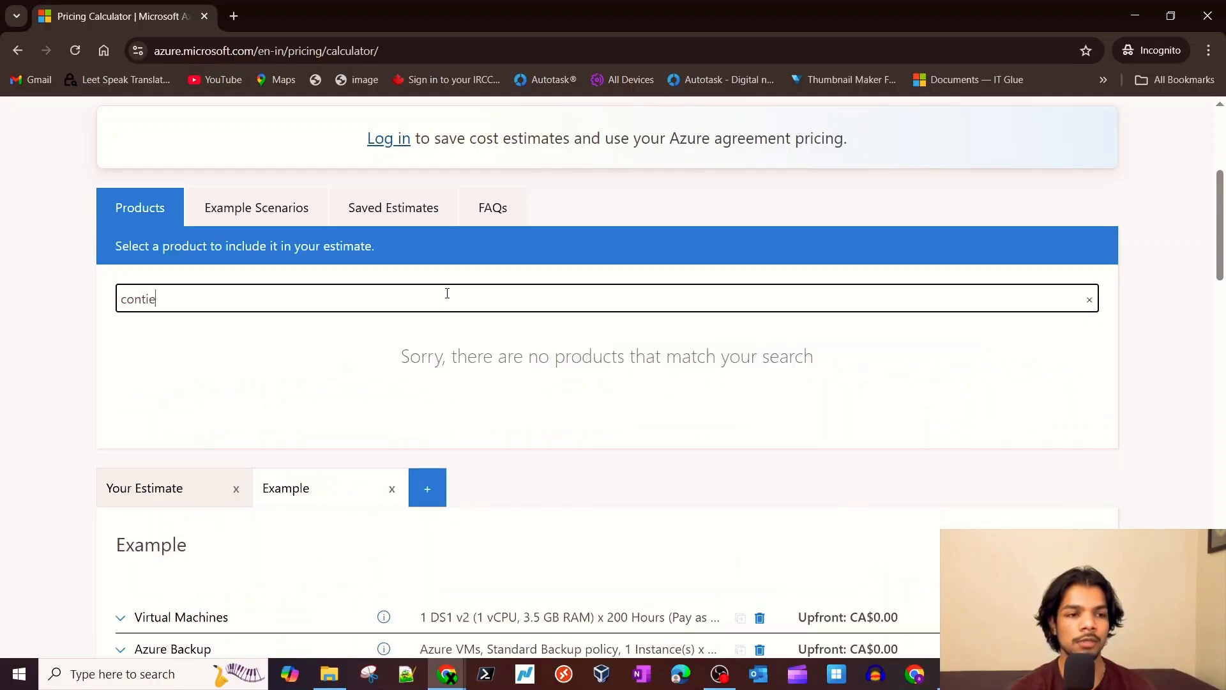
# Clear the product search term and look over the featured products.
pyautogui.click(447, 292)
pyautogui.press('BackSpace')
pyautogui.press('BackSpace')
pyautogui.press('BackSpace')
pyautogui.press('BackSpace')
pyautogui.press('BackSpace')
pyautogui.press('BackSpace')
pyautogui.press('BackSpace')
pyautogui.press('BackSpace')
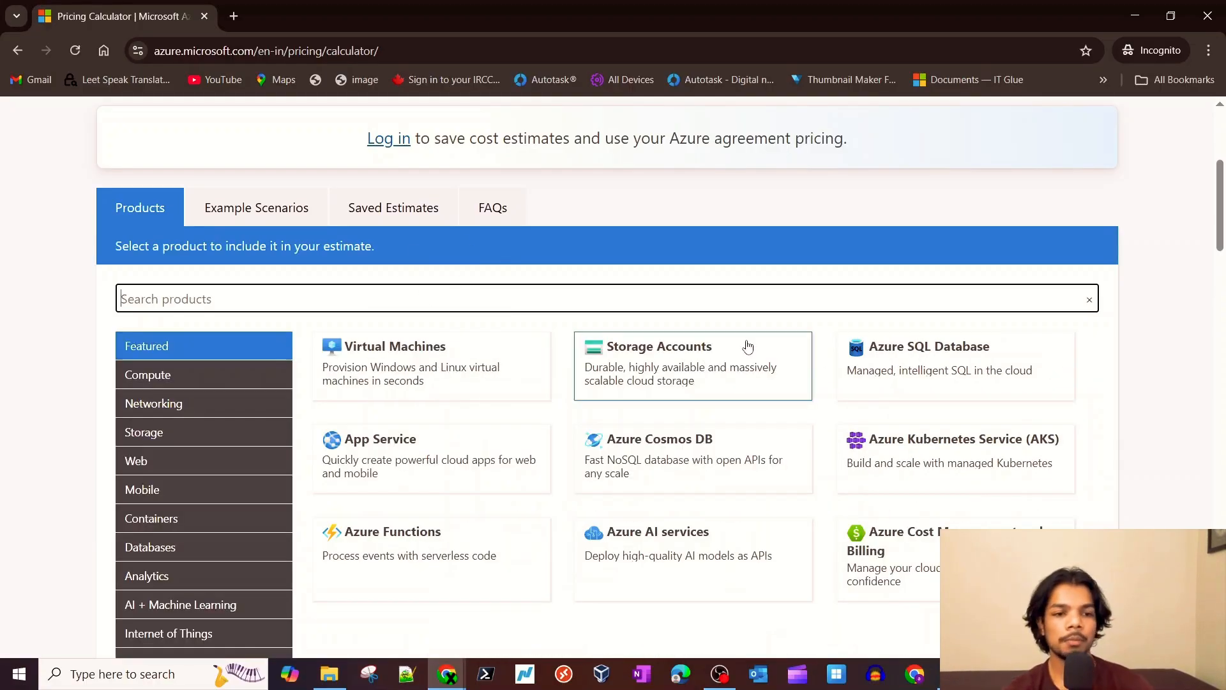
pyautogui.scroll(-2, 638, 371)
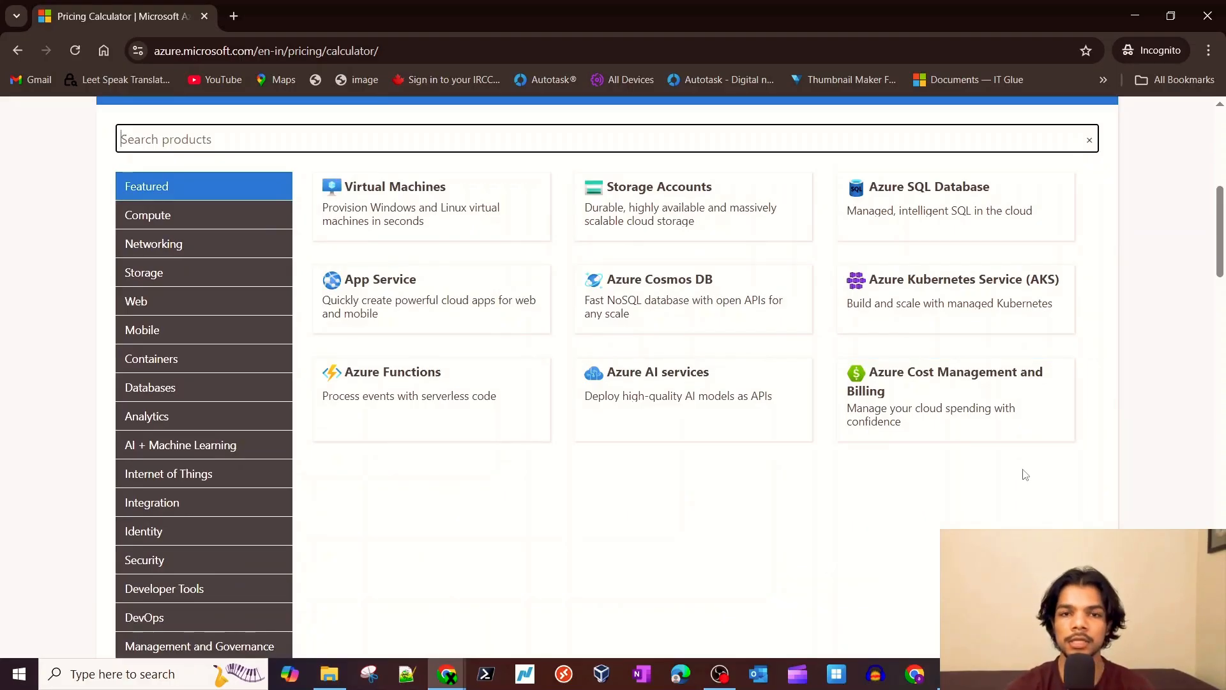